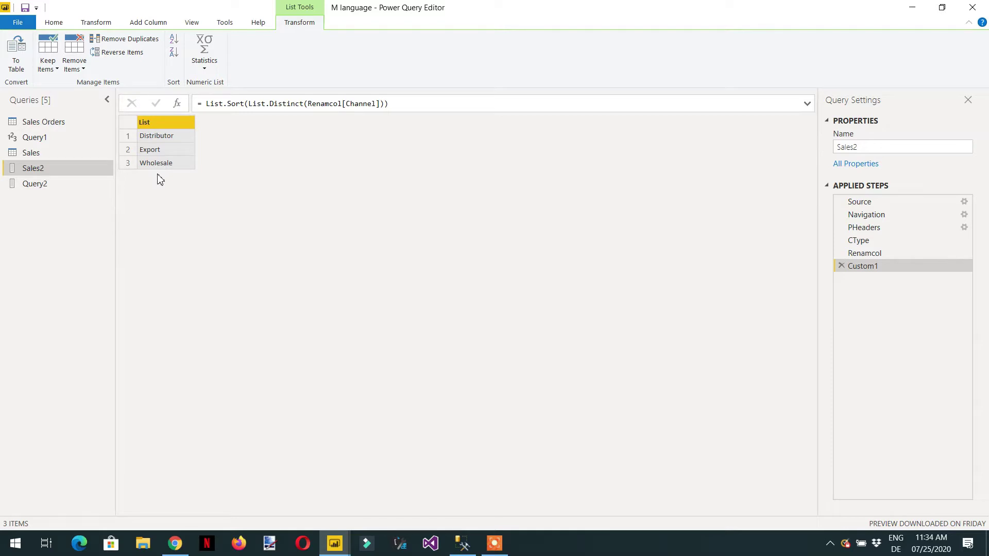
Compare the columns of the Sales query, especially Channel, with the distinct channel list in Sales2.
{"action": "left_click", "coordinate": [32, 153]}
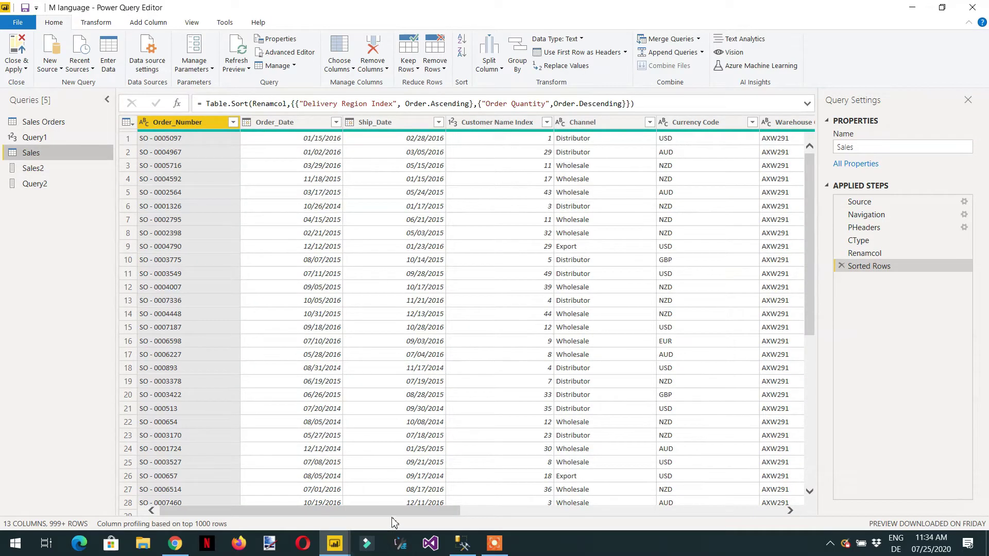
{"action": "left_click_drag", "start_coordinate": [394, 515], "coordinate": [759, 510]}
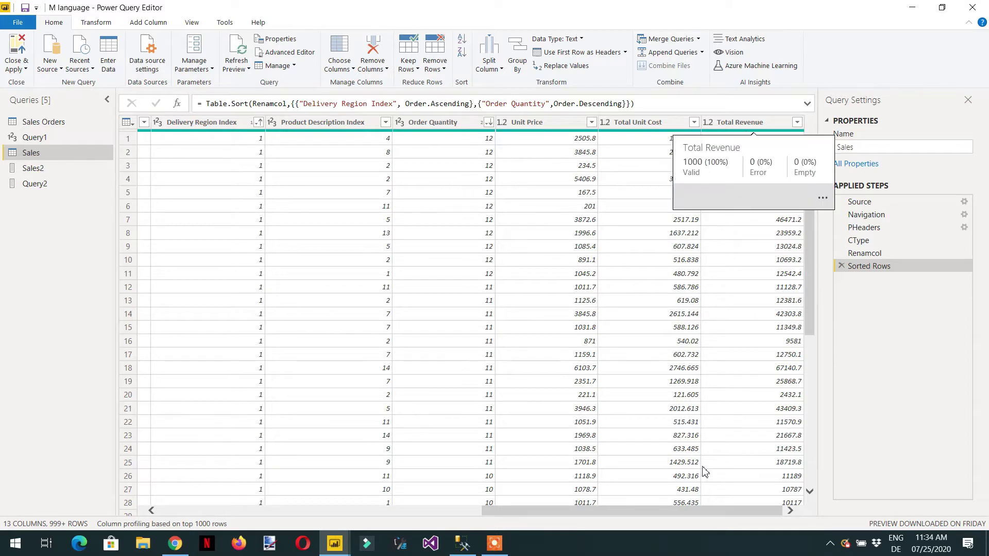
{"action": "left_click_drag", "start_coordinate": [667, 510], "coordinate": [487, 509]}
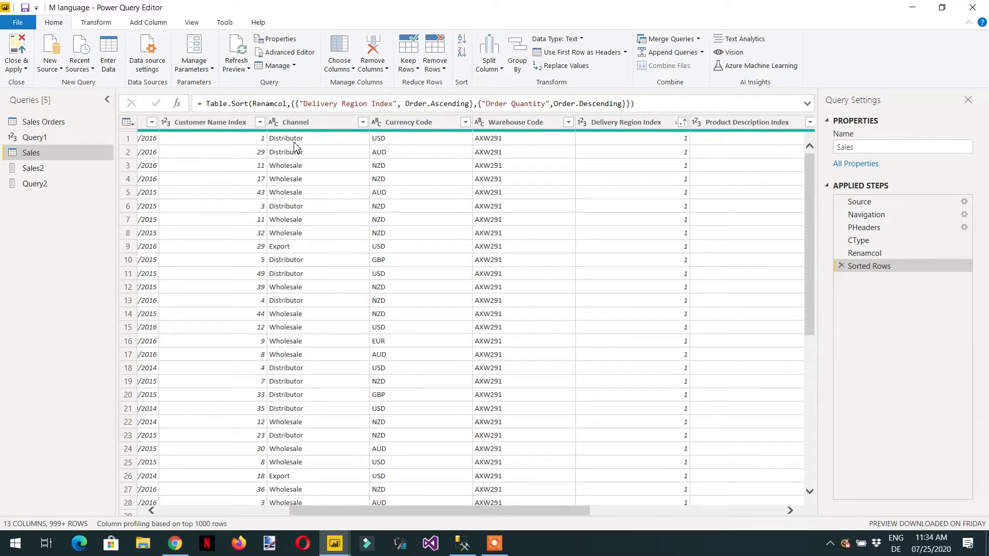
{"action": "left_click", "coordinate": [34, 170]}
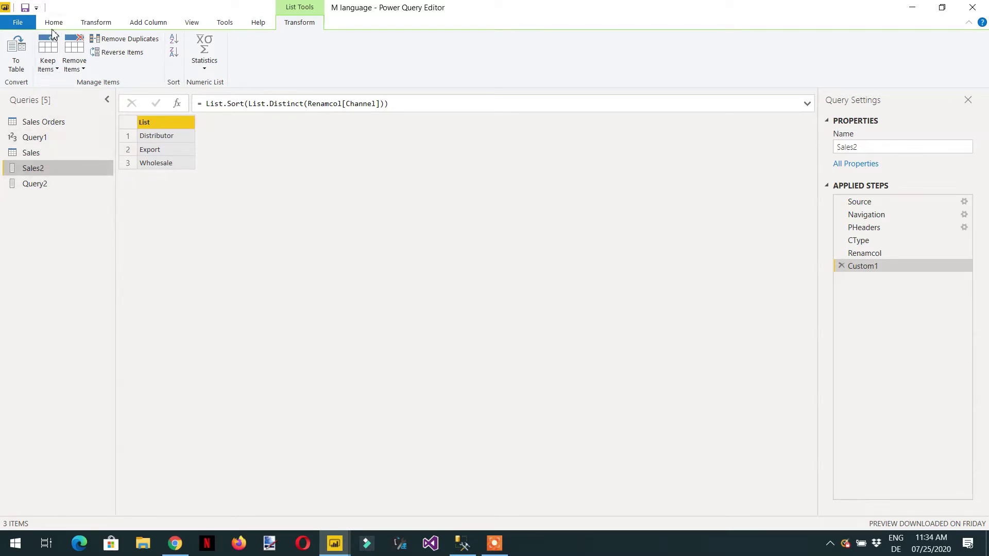
{"action": "left_click", "coordinate": [44, 154]}
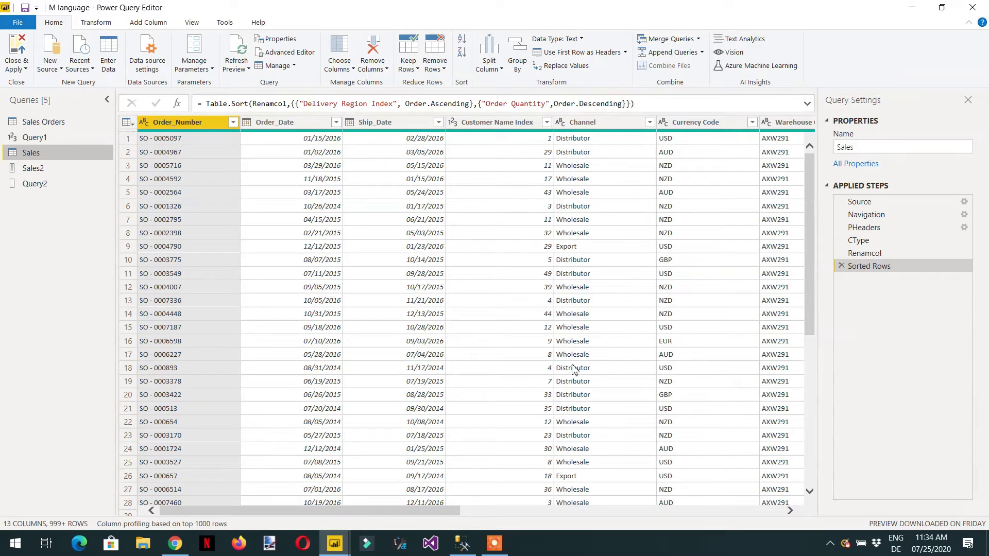
{"action": "left_click", "coordinate": [44, 170]}
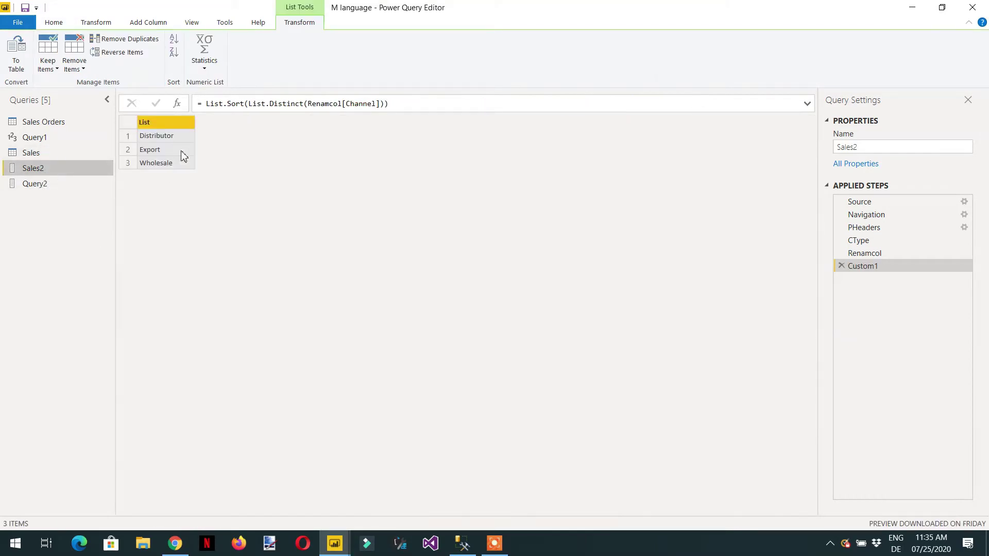
Delete the Custom1 step from the Sales2 query and open Group By for the Channel column.
{"action": "left_click", "coordinate": [841, 266]}
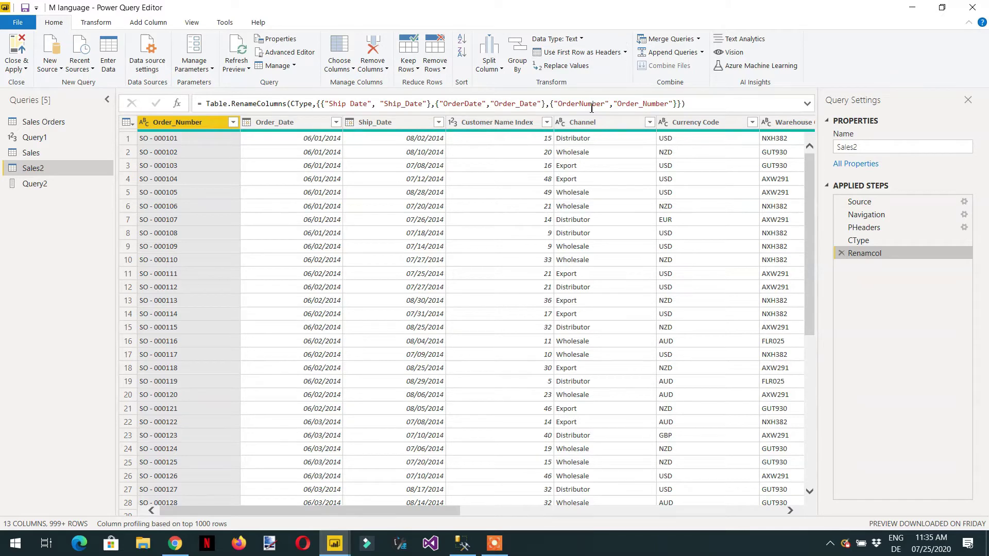
{"action": "left_click", "coordinate": [587, 124]}
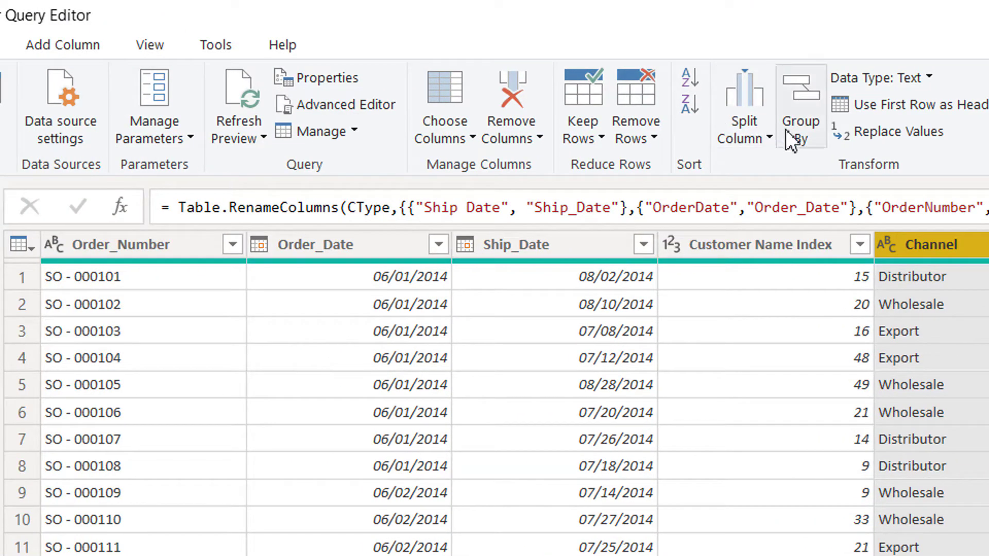
{"action": "left_click", "coordinate": [786, 129]}
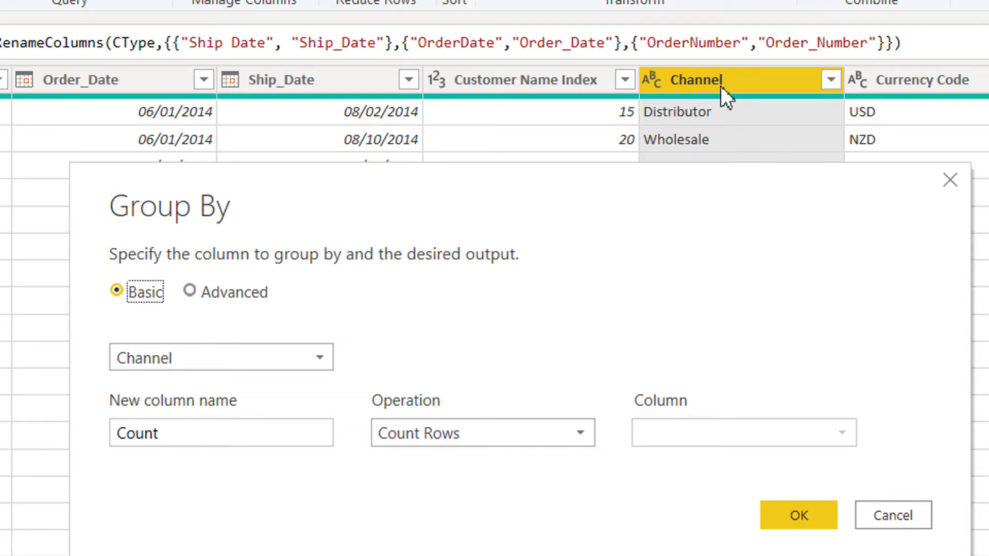
{"action": "left_click", "coordinate": [319, 357]}
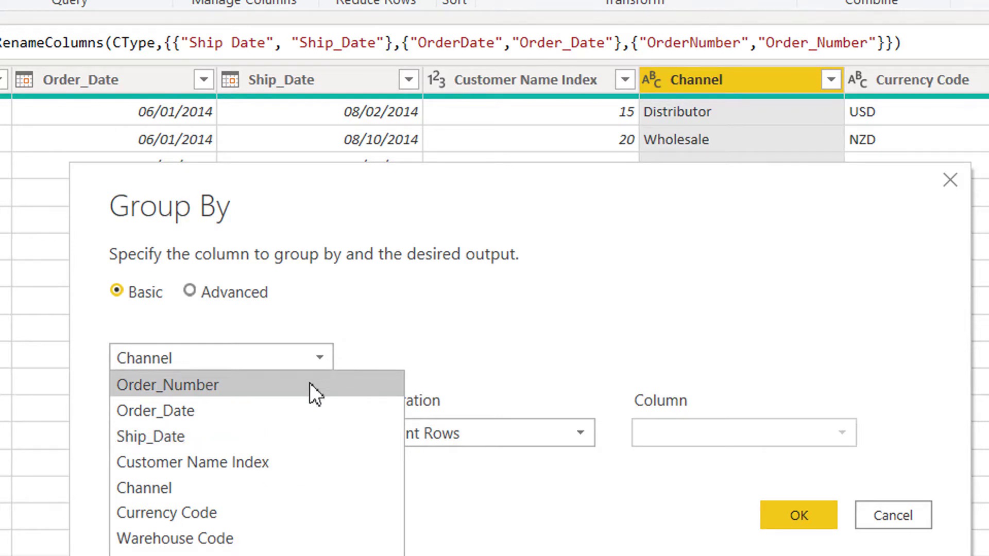
{"action": "left_click", "coordinate": [443, 338]}
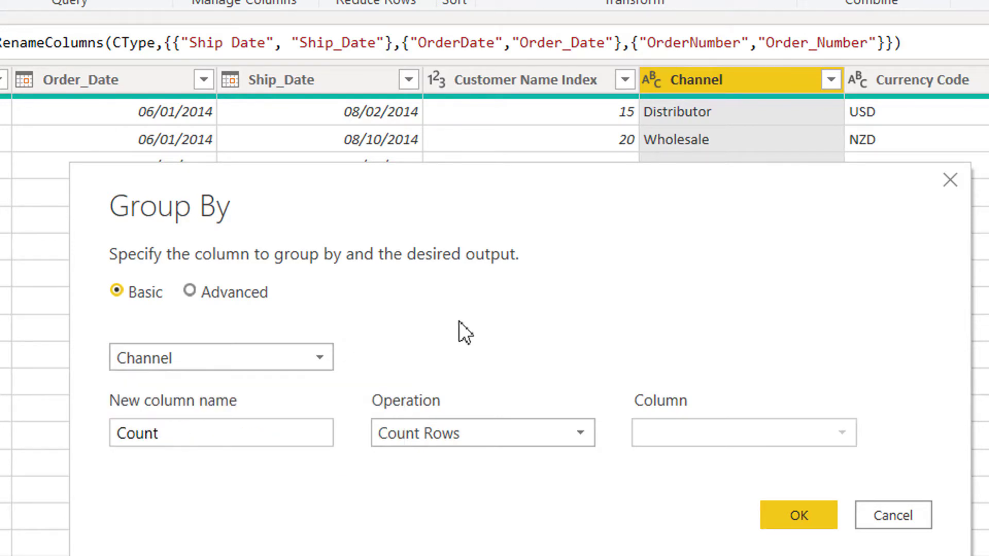
Name the new grouped column Channel Grouping.
{"action": "left_click", "coordinate": [248, 435]}
{"action": "left_click_drag", "start_coordinate": [249, 435], "coordinate": [113, 432]}
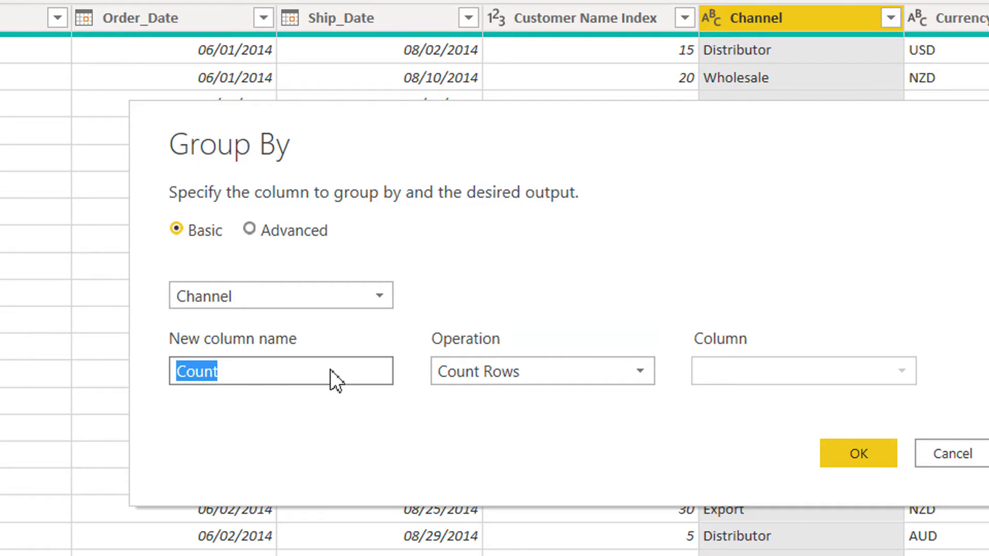
{"action": "type", "text": "Chan"}
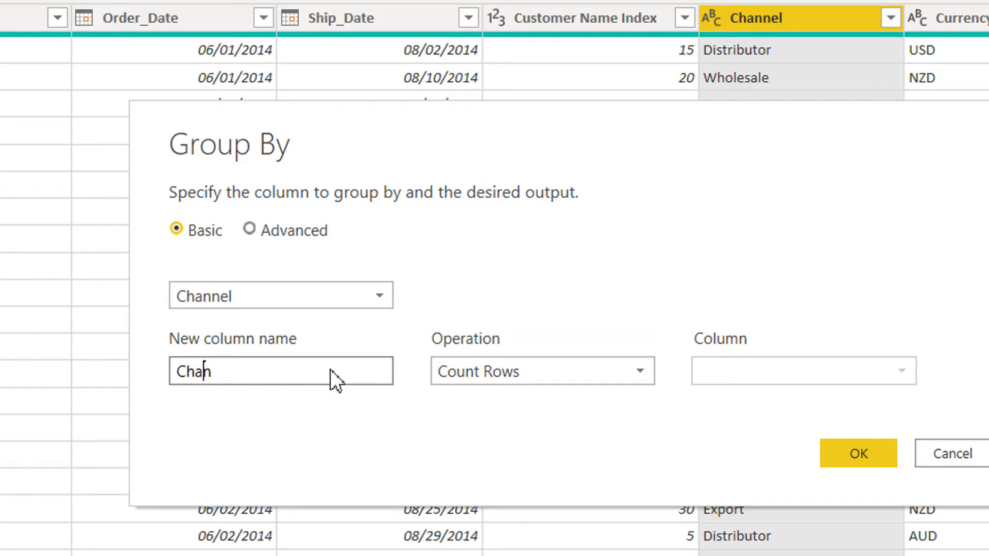
{"action": "type", "text": "nel Grouping"}
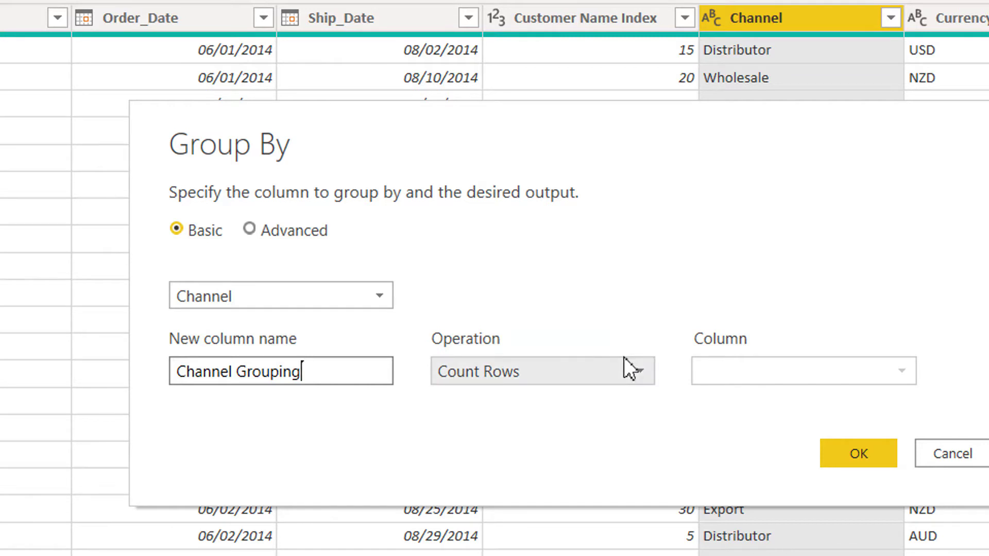
Choose All Rows as the aggregation operation and apply the grouping by Channel.
{"action": "left_click", "coordinate": [602, 379]}
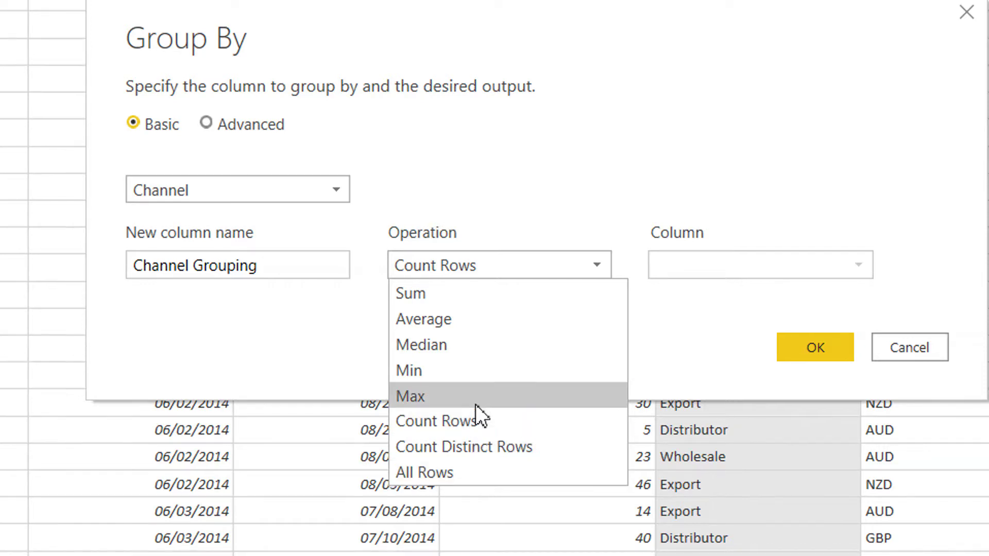
{"action": "left_click", "coordinate": [462, 467]}
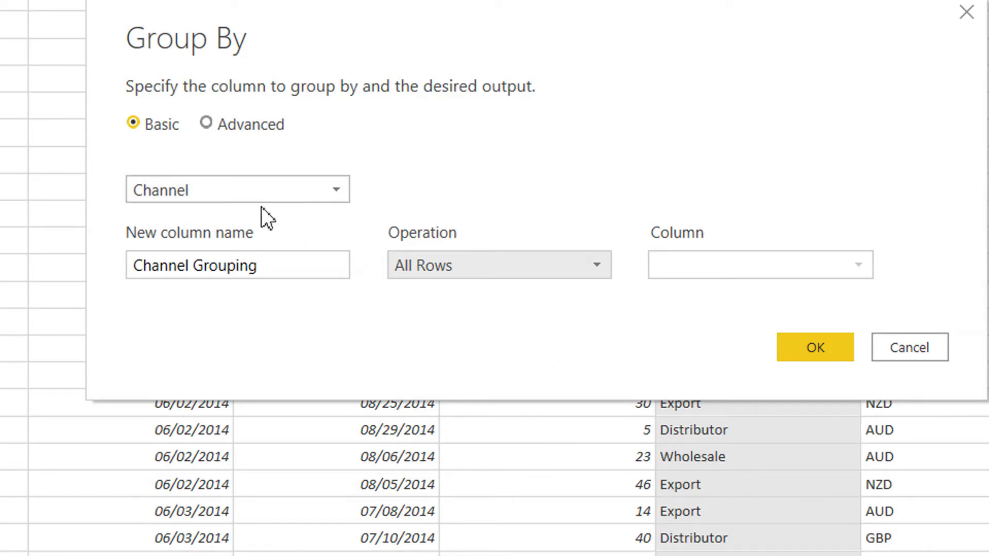
{"action": "left_click", "coordinate": [227, 263]}
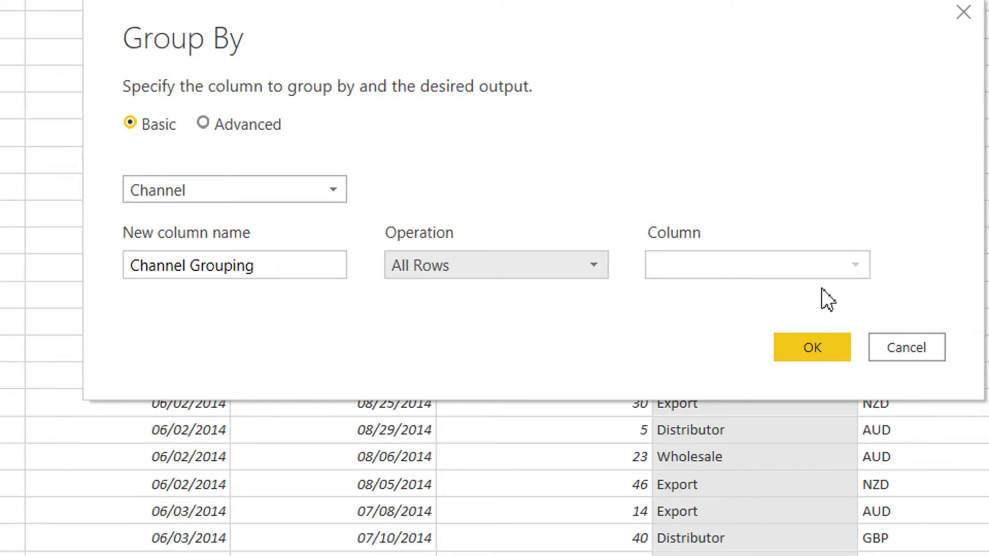
{"action": "left_click", "coordinate": [478, 267]}
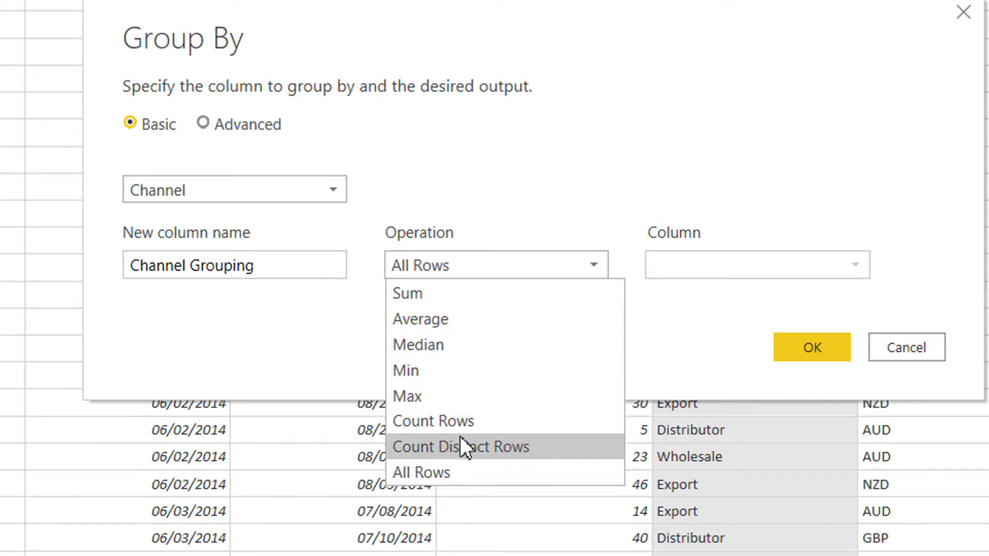
{"action": "left_click", "coordinate": [456, 472]}
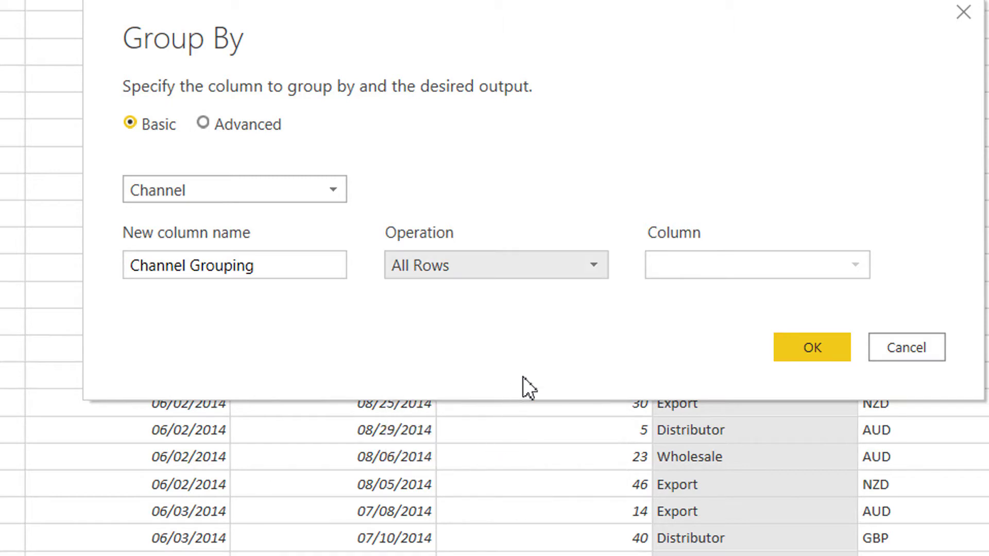
{"action": "left_click", "coordinate": [808, 348]}
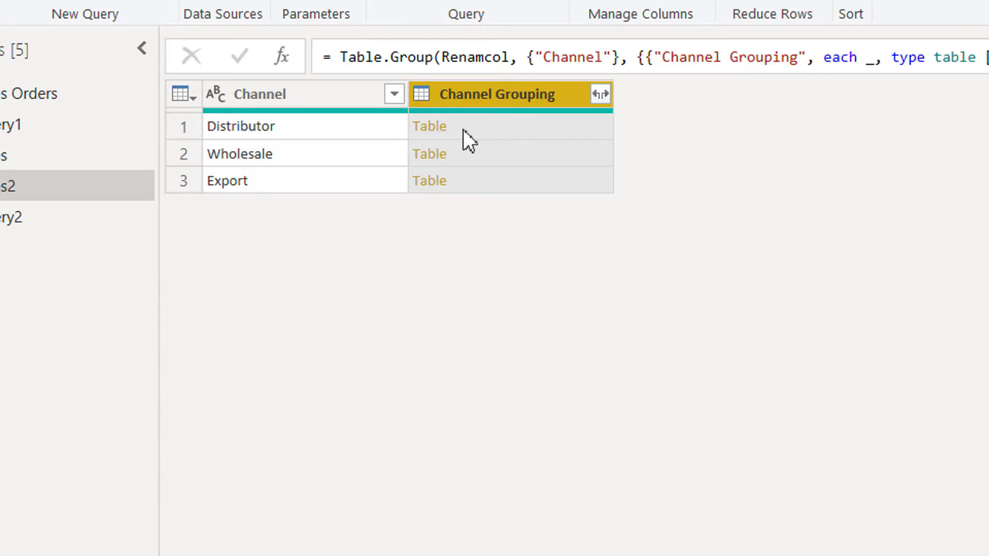
Preview the nested table of the Distributor row and look through its records.
{"action": "left_click", "coordinate": [484, 131]}
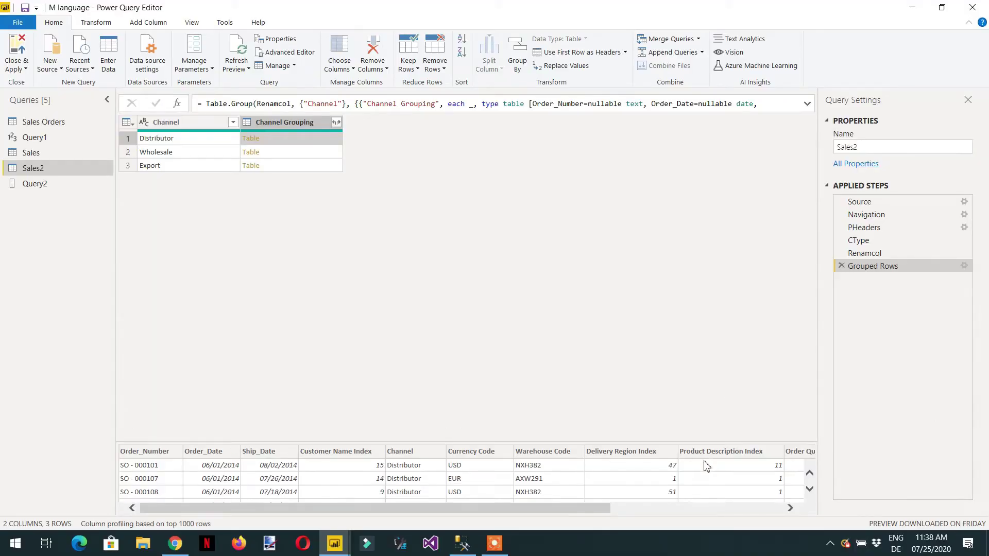
{"action": "scroll", "coordinate": [706, 468], "scroll_direction": "down", "scroll_amount": 5}
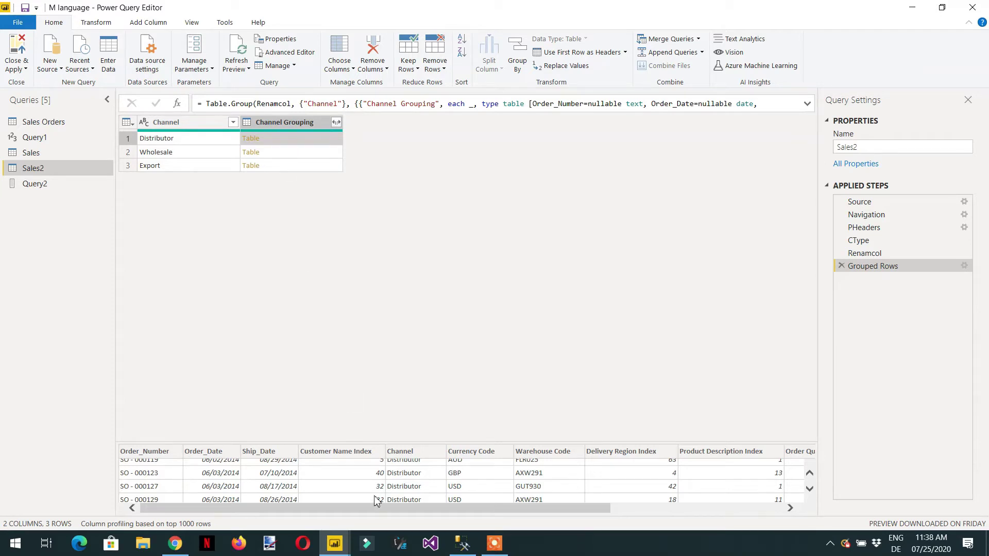
{"action": "scroll", "coordinate": [475, 492], "scroll_direction": "down", "scroll_amount": 1}
{"action": "scroll", "coordinate": [474, 493], "scroll_direction": "down", "scroll_amount": 4}
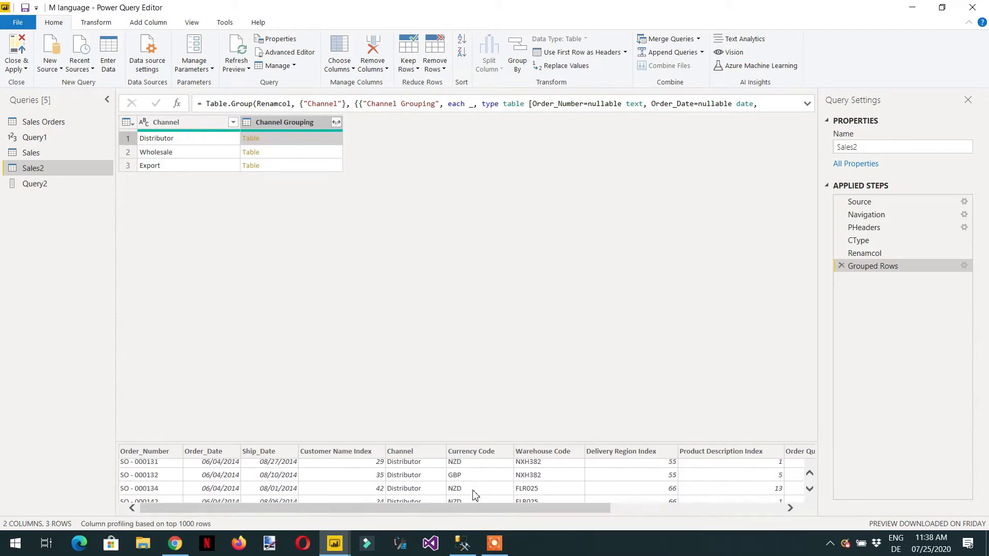
Drill down into the Distributor row's nested table and check the Channel values across its rows.
{"action": "left_click", "coordinate": [251, 139]}
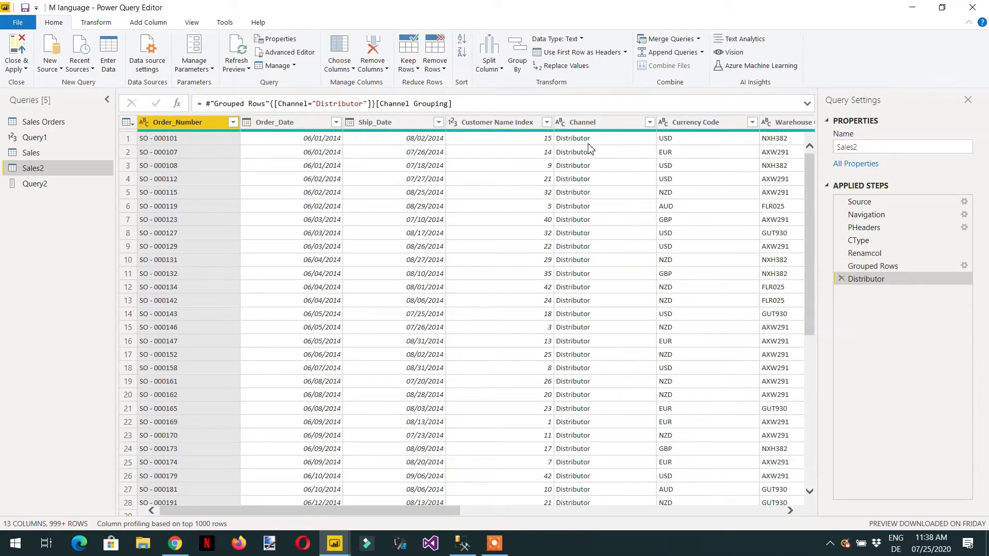
{"action": "scroll", "coordinate": [587, 165], "scroll_direction": "down", "scroll_amount": 20}
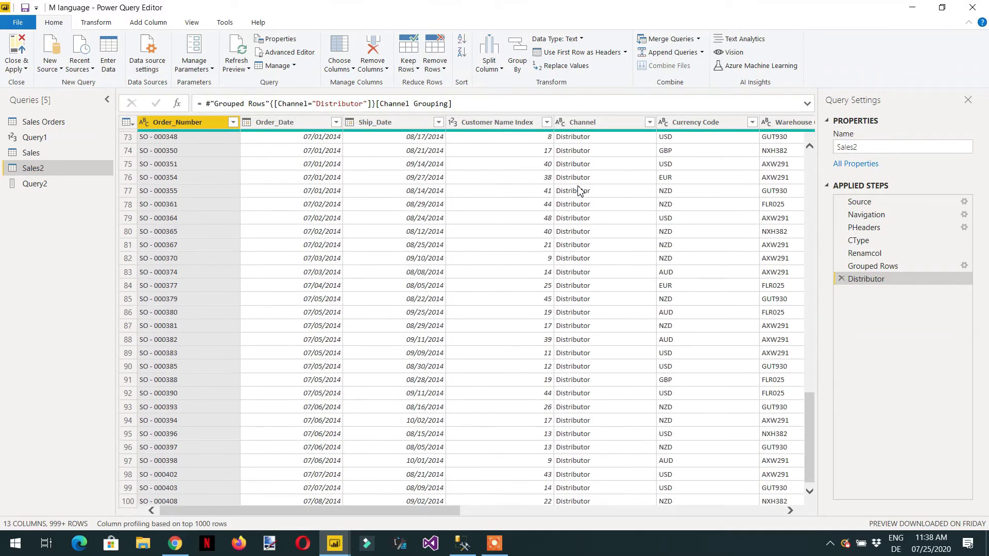
{"action": "scroll", "coordinate": [581, 192], "scroll_direction": "down", "scroll_amount": 8}
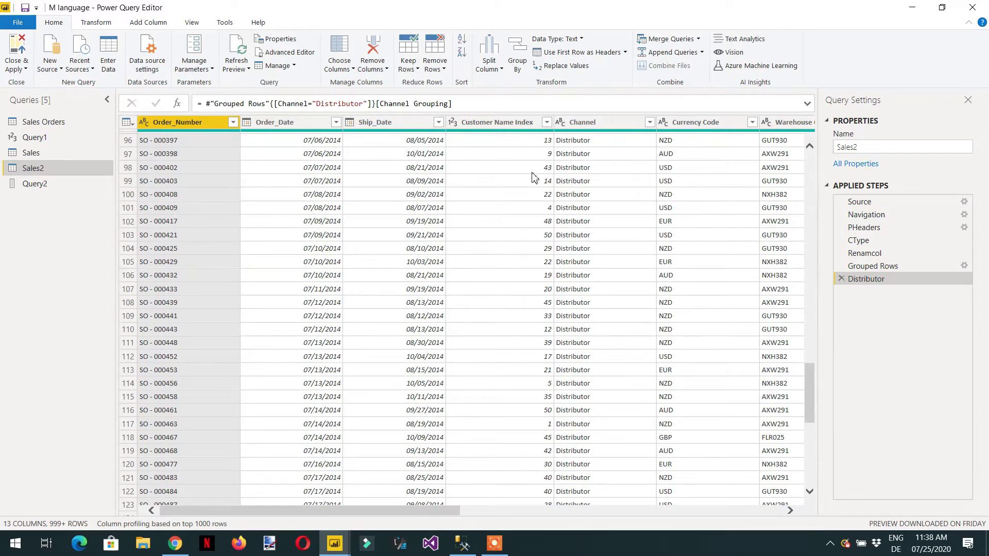
Switch to SQL Server Management Studio and insert the 'Sales Orders$' table name from the ContosoRetailDW database into the query.
{"action": "mouse_move", "coordinate": [465, 550]}
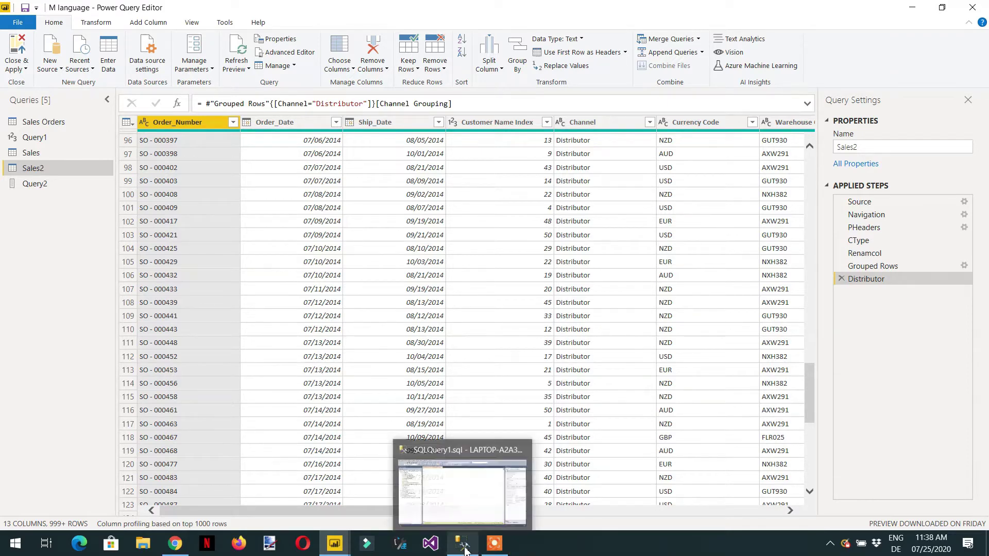
{"action": "left_click", "coordinate": [464, 545]}
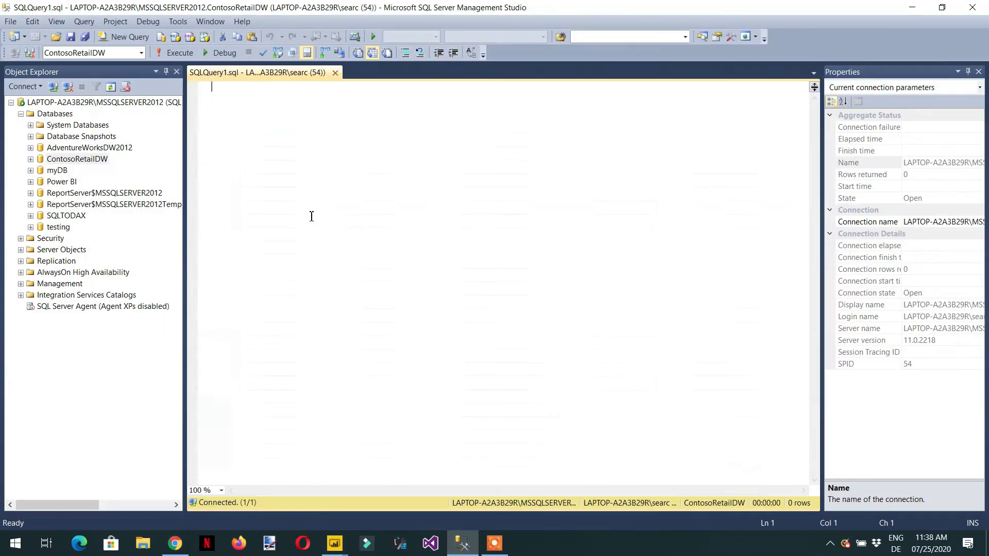
{"action": "left_click", "coordinate": [31, 159]}
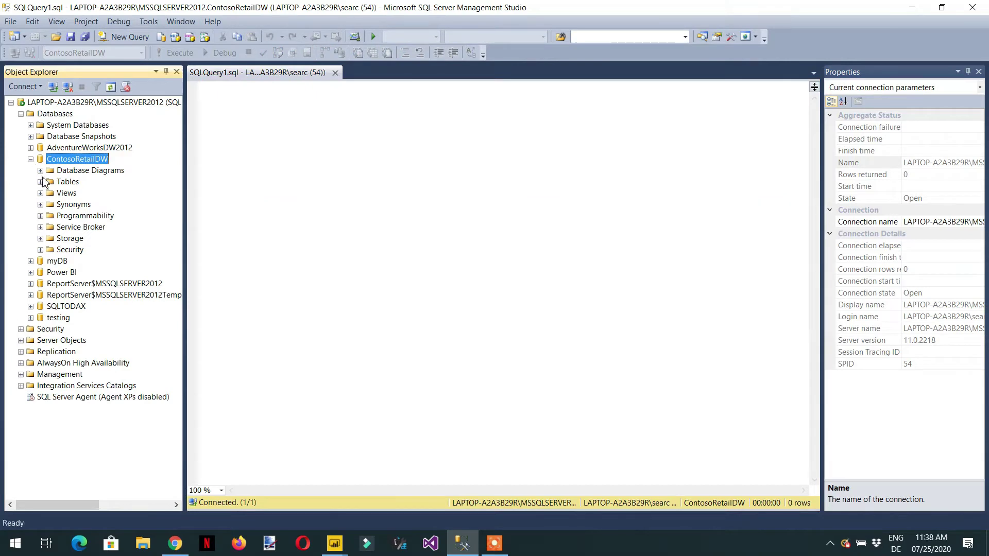
{"action": "left_click", "coordinate": [40, 182]}
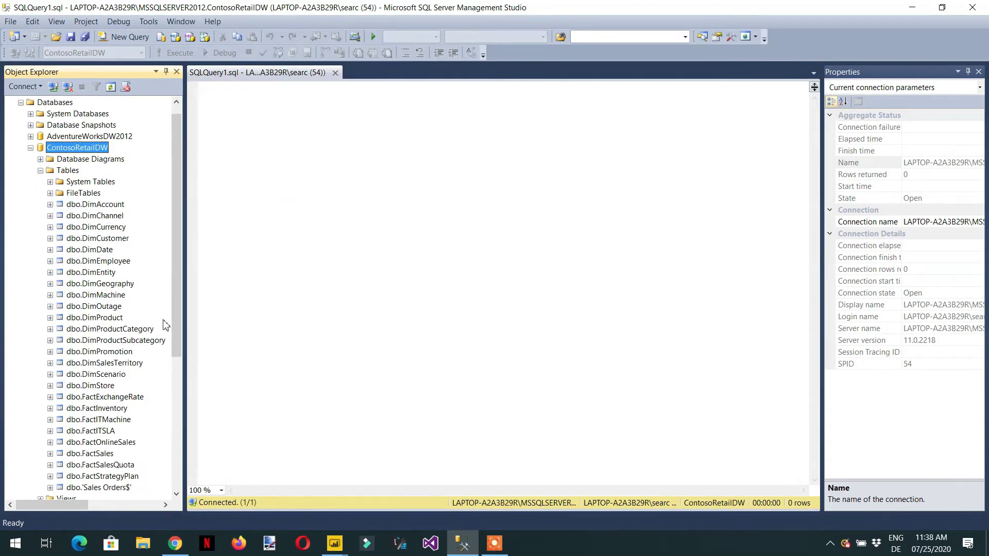
{"action": "scroll", "coordinate": [82, 266], "scroll_direction": "down", "scroll_amount": 4}
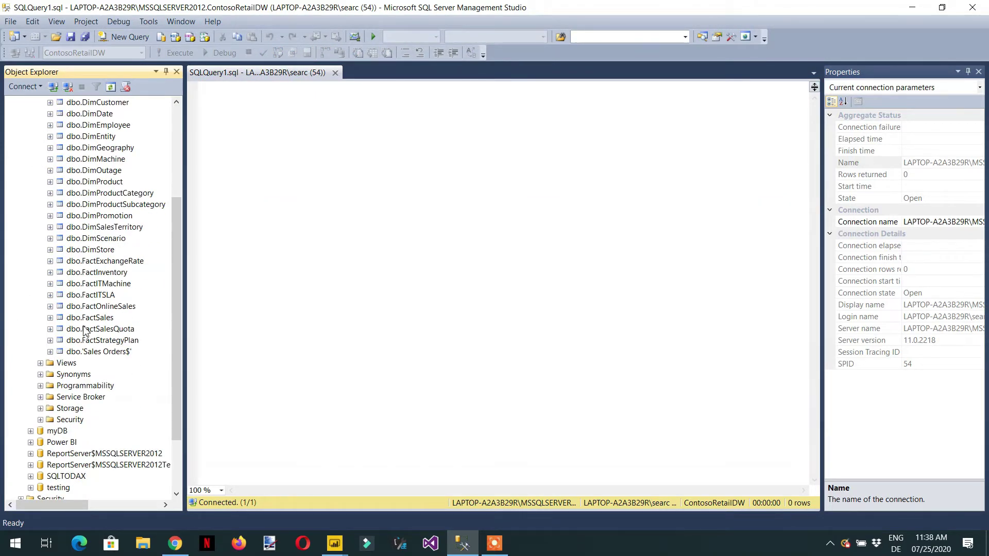
{"action": "left_click_drag", "start_coordinate": [97, 354], "coordinate": [324, 194]}
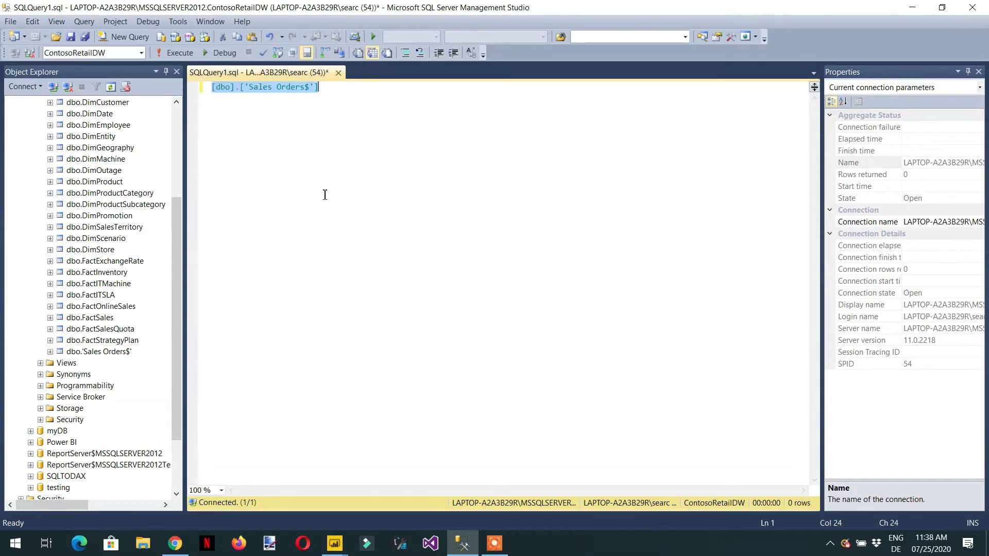
Put Select * From before the table name so the query reads Select * From [dbo].['Sales Orders$'].
{"action": "key", "text": "Home"}
{"action": "type", "text": "S"}
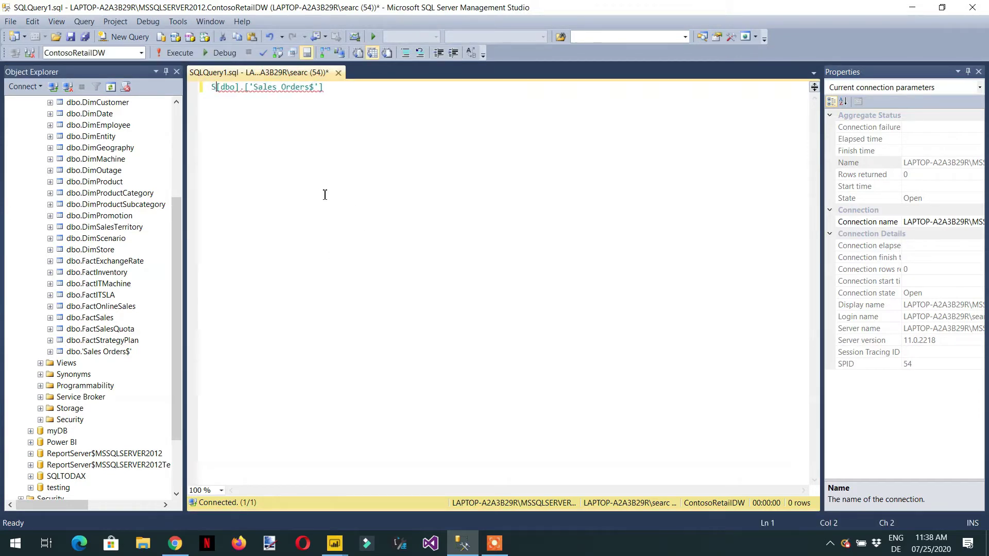
{"action": "type", "text": "elect "}
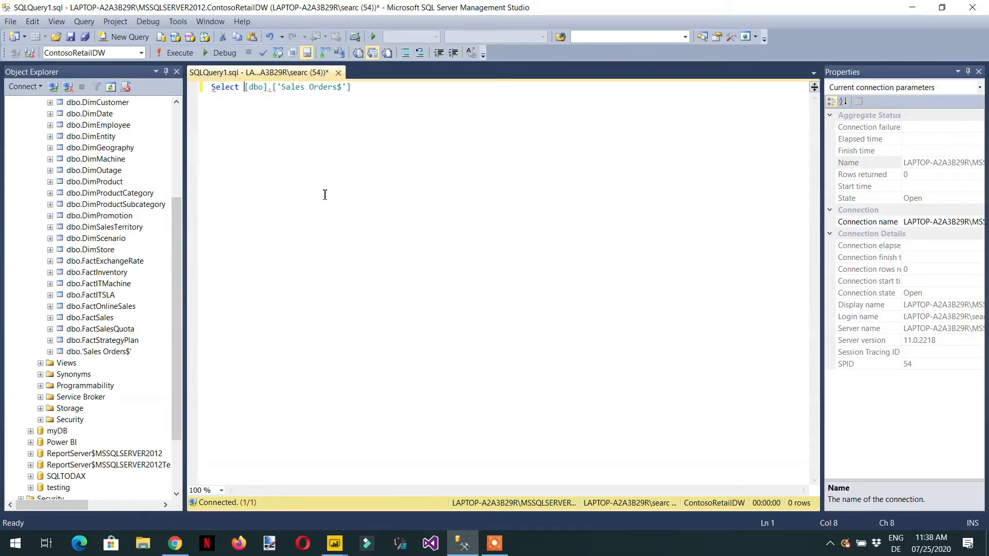
{"action": "type", "text": "* From"}
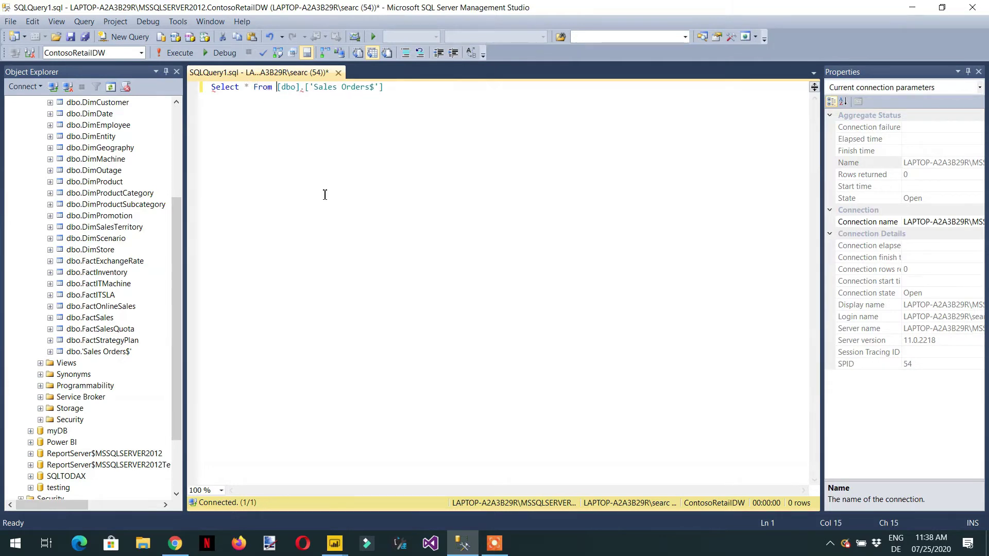
Run the query Select * From [dbo].['Sales Orders$'].
{"action": "key", "text": "Right"}
{"action": "key", "text": "Right"}
{"action": "key", "text": "Right"}
{"action": "key", "text": "Right"}
{"action": "key", "text": "Right"}
{"action": "key", "text": "Right"}
{"action": "key", "text": "Right"}
{"action": "key", "text": "Right"}
{"action": "key", "text": "Right"}
{"action": "key", "text": "Right"}
{"action": "key", "text": "Right"}
{"action": "key", "text": "Right"}
{"action": "key", "text": "Right"}
{"action": "key", "text": "Right"}
{"action": "key", "text": "Right"}
{"action": "key", "text": "Right"}
{"action": "key", "text": "Right"}
{"action": "key", "text": "Right"}
{"action": "key", "text": "Right"}
{"action": "key", "text": "Right"}
{"action": "key", "text": "F5"}
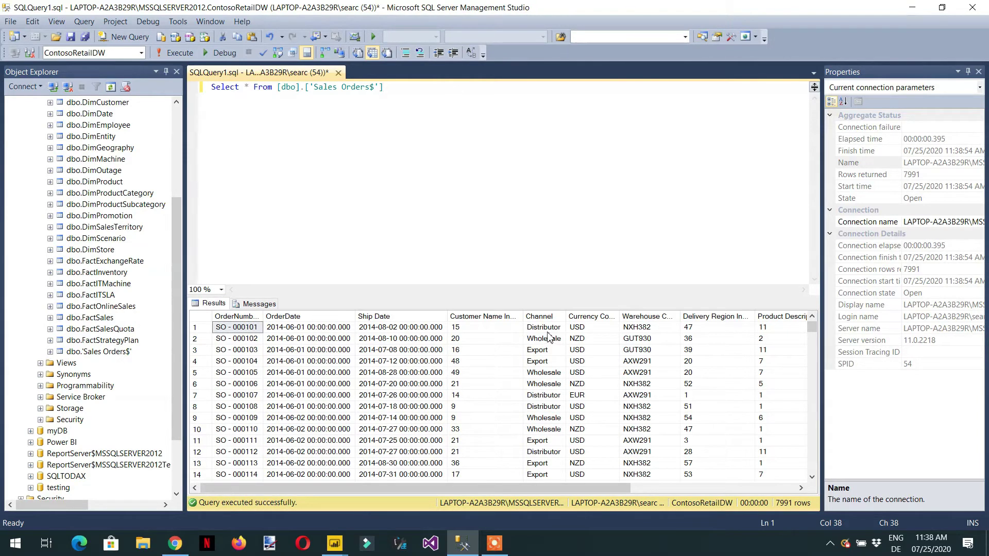
Add the filter Where Channel ='Distributor' on a second line of the query and run it.
{"action": "left_click", "coordinate": [549, 330]}
{"action": "right_click", "coordinate": [547, 331]}
{"action": "left_click", "coordinate": [576, 334]}
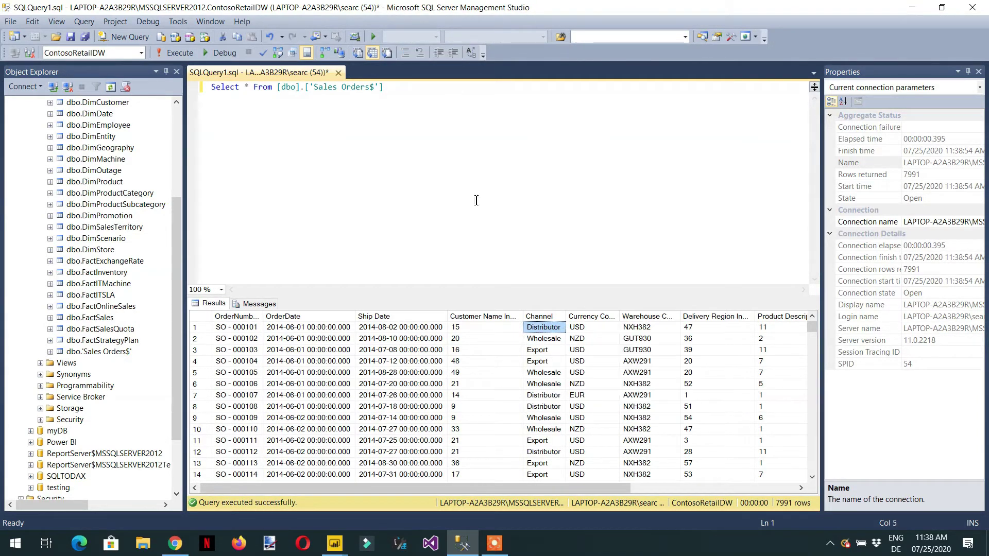
{"action": "left_click", "coordinate": [437, 98]}
{"action": "key", "text": "Return"}
{"action": "type", "text": "Where"}
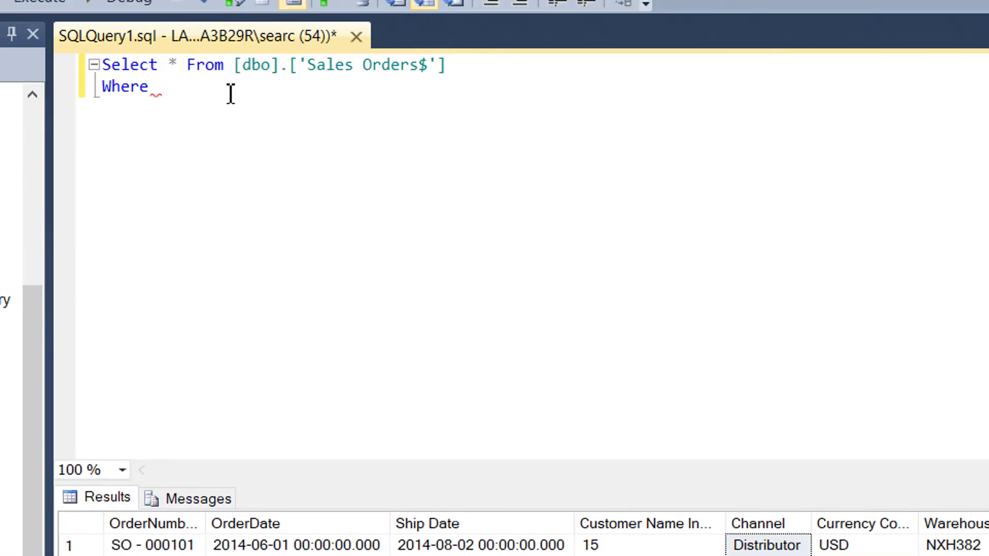
{"action": "type", "text": " Channel  =''"}
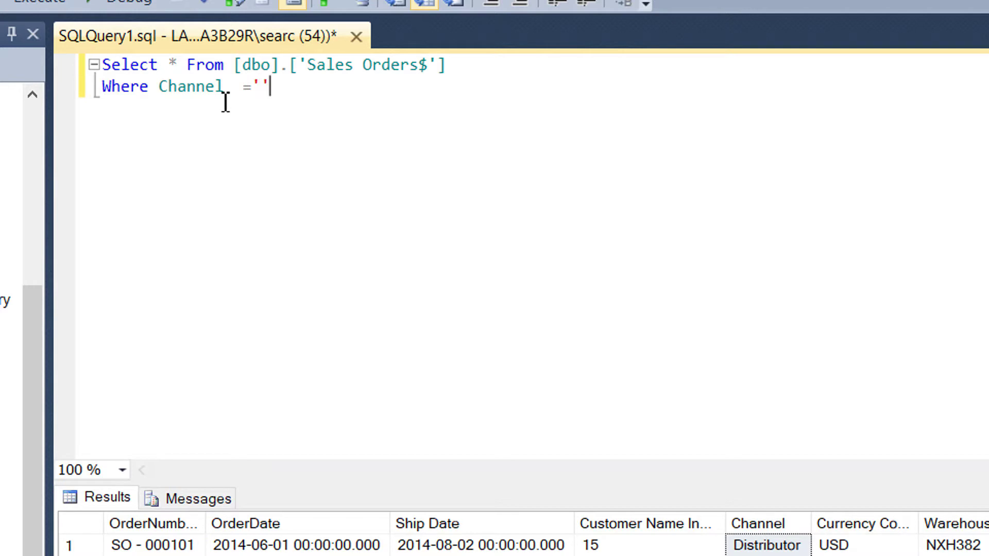
{"action": "type", "text": "Distributor"}
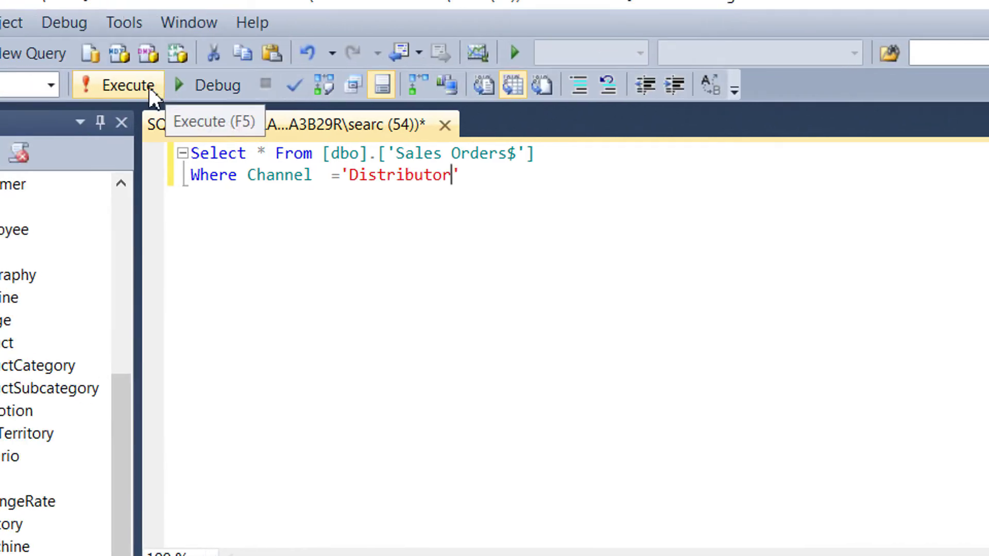
{"action": "left_click", "coordinate": [46, 1]}
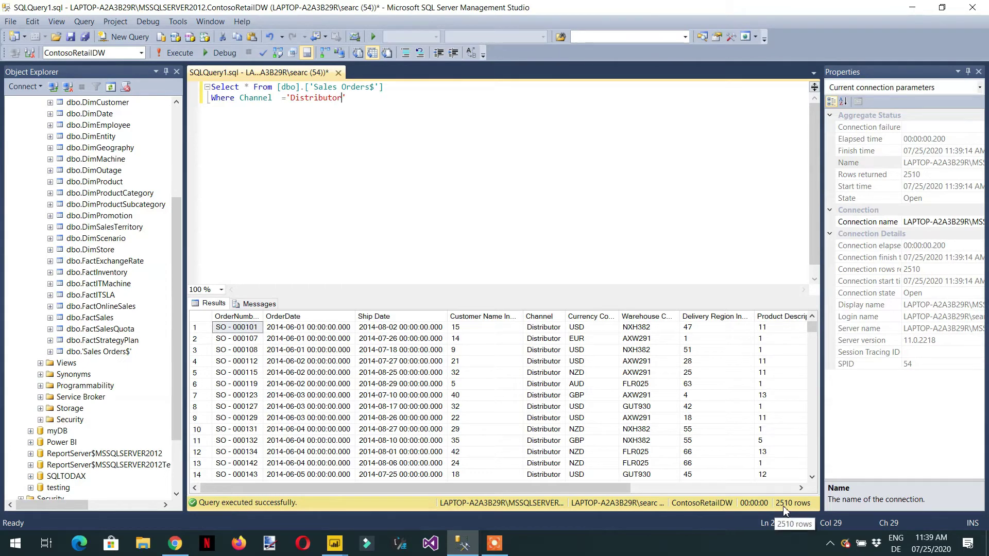
Comment out the Where line with -- and run the query again without the filter.
{"action": "scroll", "coordinate": [546, 367], "scroll_direction": "down", "scroll_amount": 3}
{"action": "key", "text": "Home"}
{"action": "type", "text": "--"}
{"action": "key", "text": "F5"}
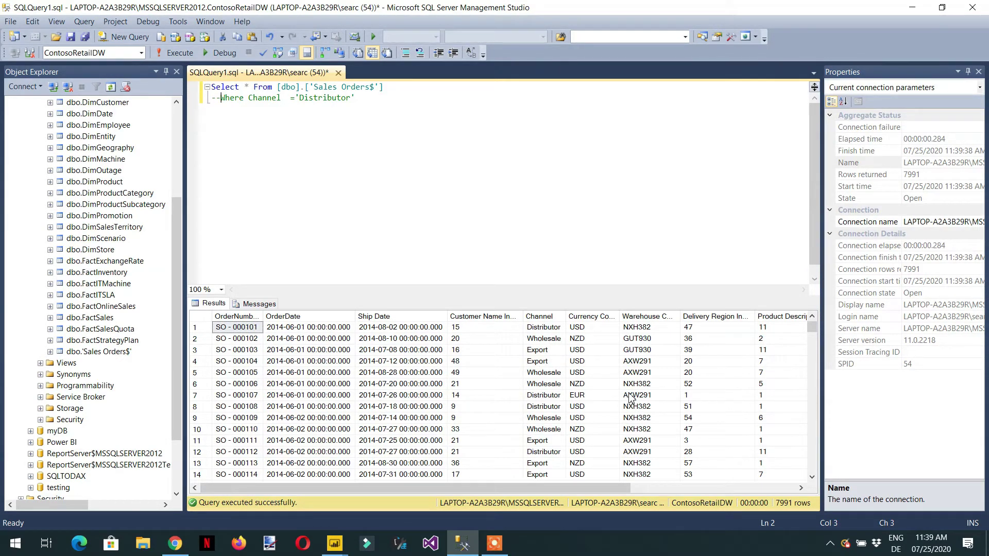
Switch back to Power Query Editor and delete the Distributor drill-down step from the Sales2 query.
{"action": "left_click", "coordinate": [912, 7]}
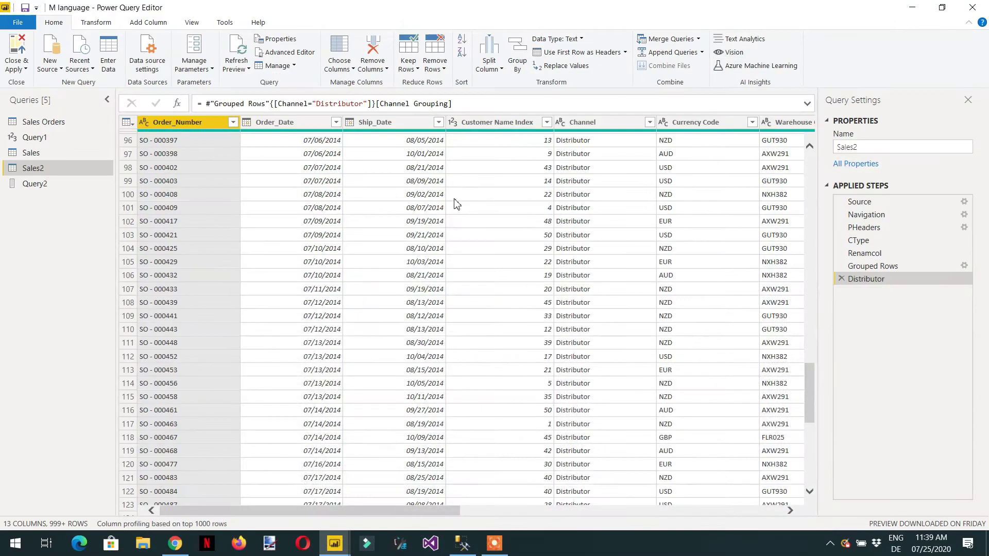
{"action": "left_click", "coordinate": [841, 279]}
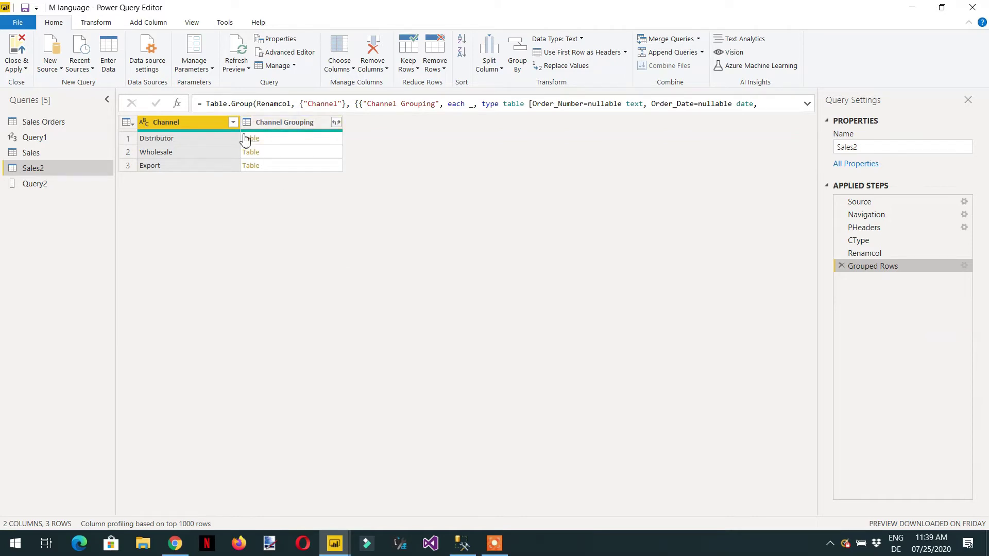
Preview the Distributor row's nested table in Channel Grouping and look across to its Total Revenue column.
{"action": "left_click", "coordinate": [276, 143]}
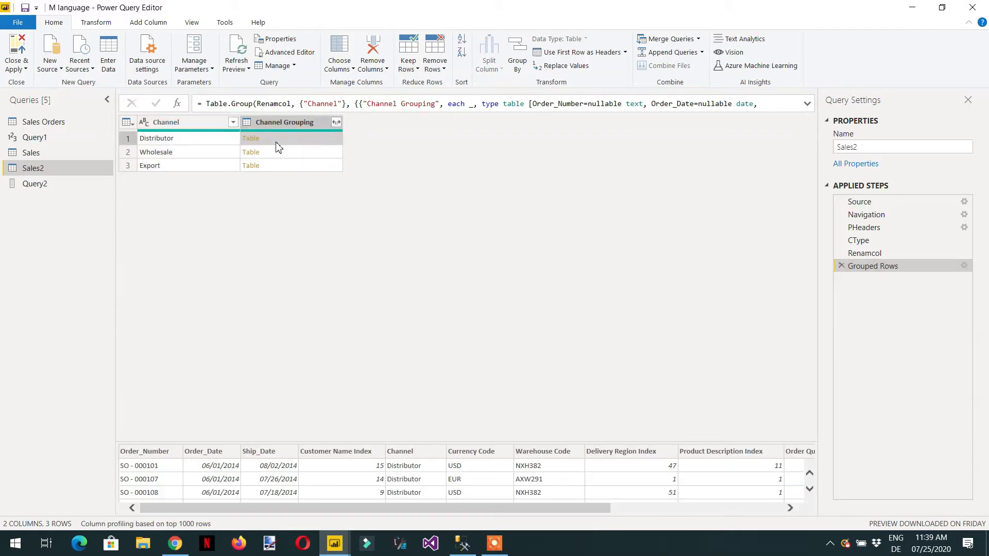
{"action": "left_click_drag", "start_coordinate": [473, 510], "coordinate": [748, 521]}
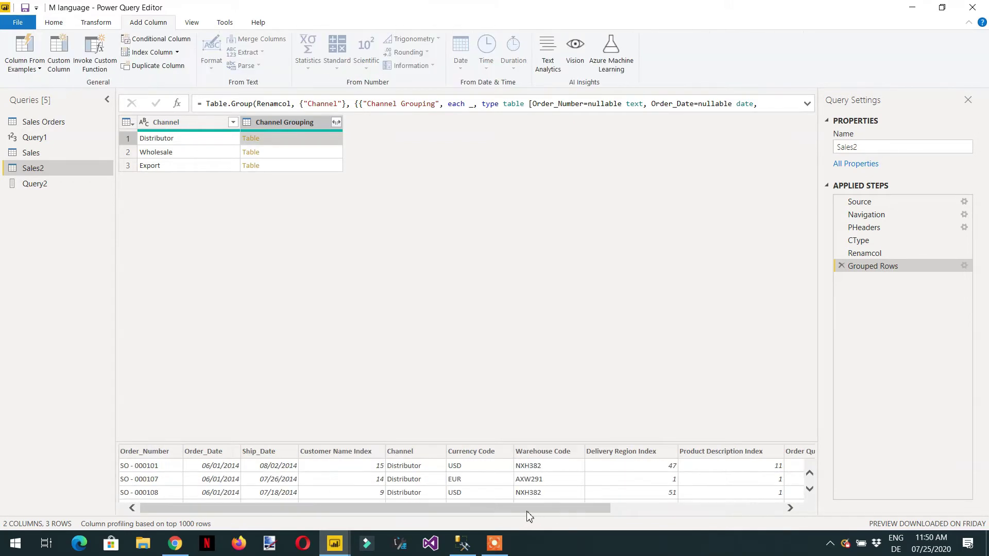
{"action": "left_click_drag", "start_coordinate": [527, 511], "coordinate": [727, 512]}
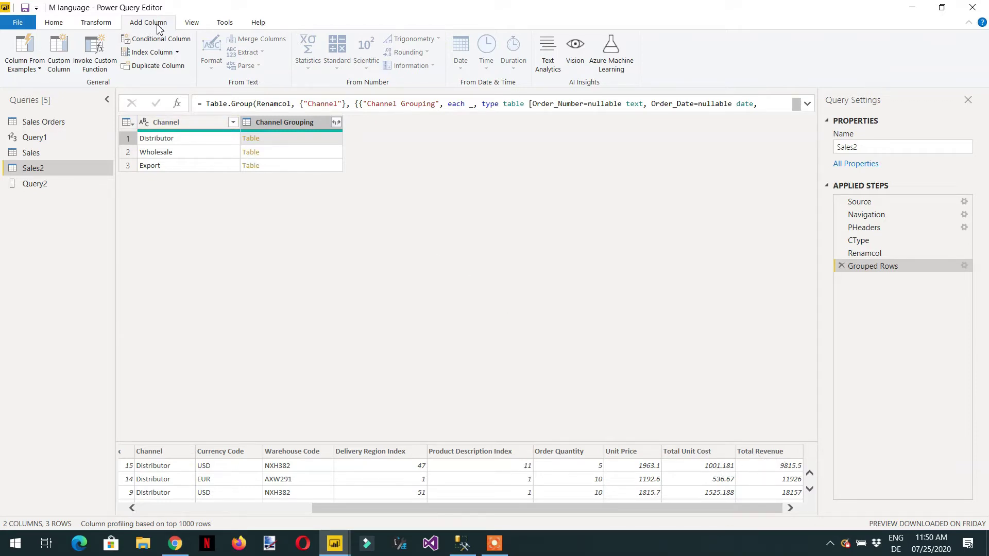
Try to add a custom column SingleColumnTable that selects "Total Revenue" from [Channel Grouping], and delete the resulting step.
{"action": "left_click", "coordinate": [60, 75]}
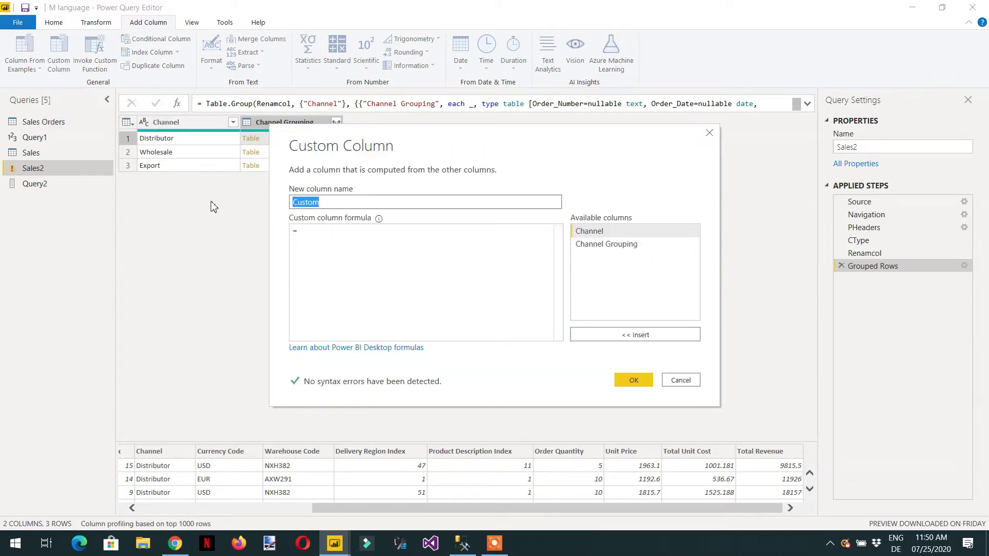
{"action": "type", "text": "SingleColumnTable"}
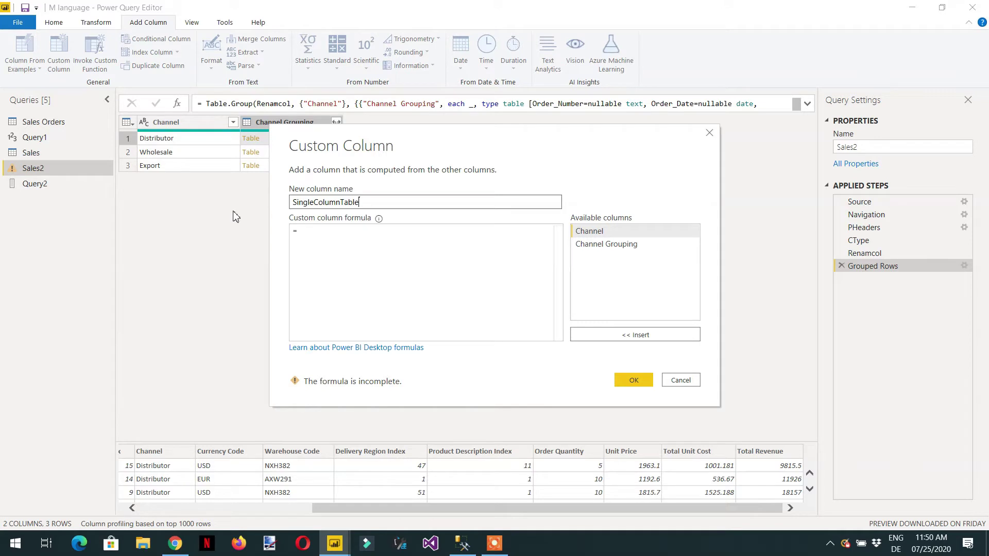
{"action": "left_click", "coordinate": [346, 241]}
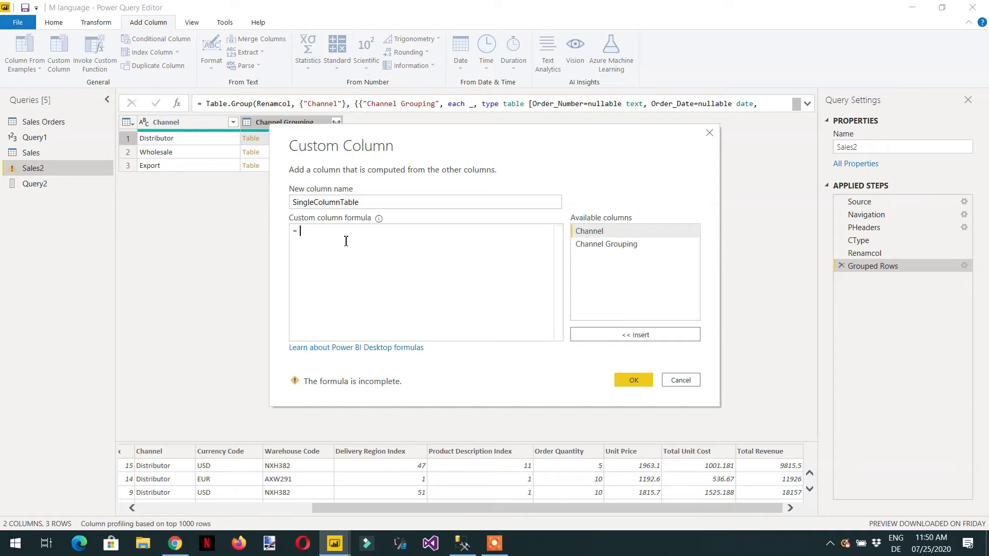
{"action": "type", "text": "table."}
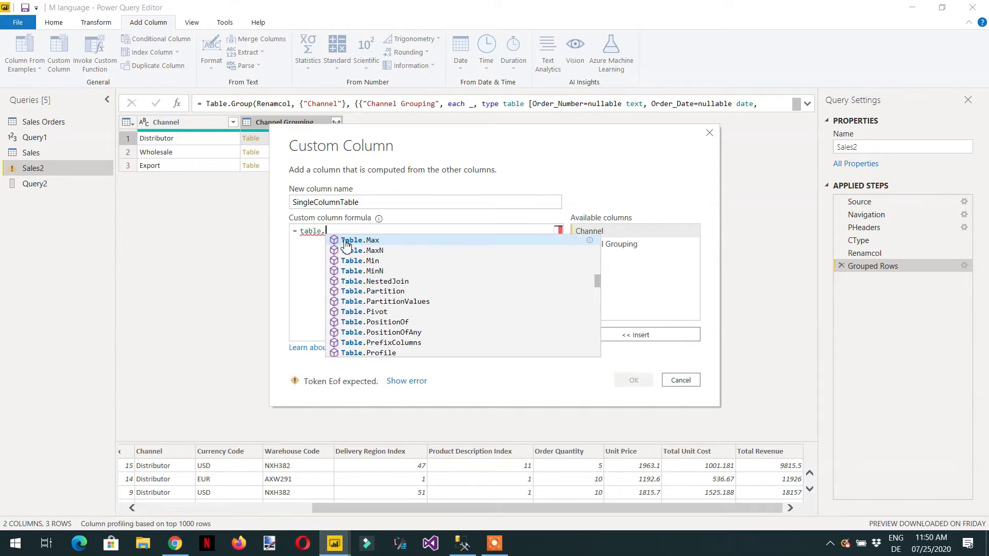
{"action": "type", "text": "sele"}
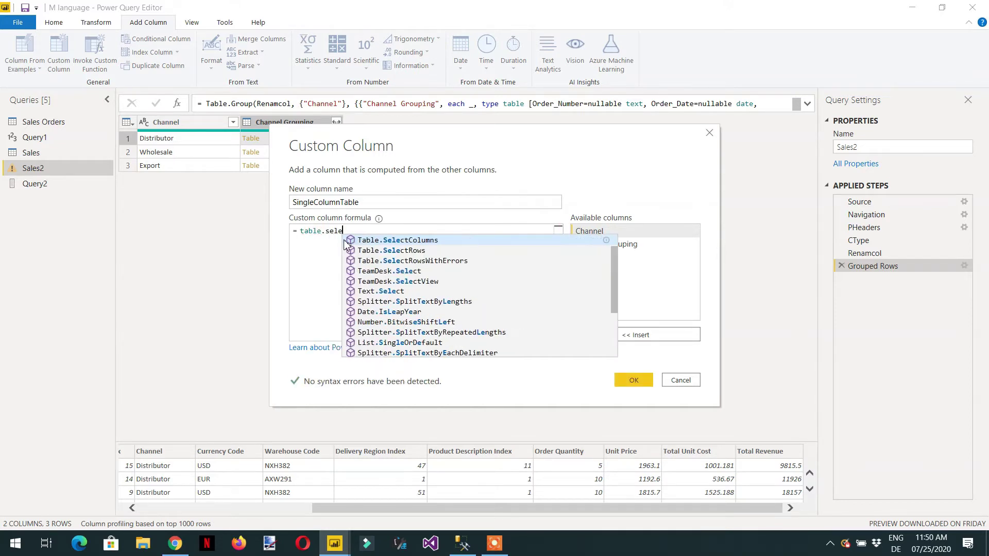
{"action": "left_click", "coordinate": [346, 240]}
{"action": "type", "text": "("}
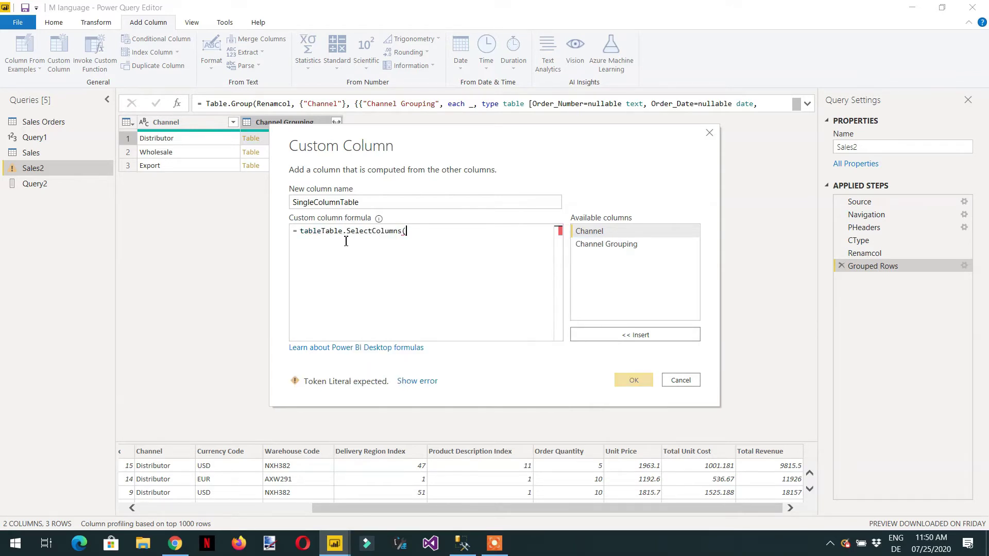
{"action": "double_click", "coordinate": [606, 245]}
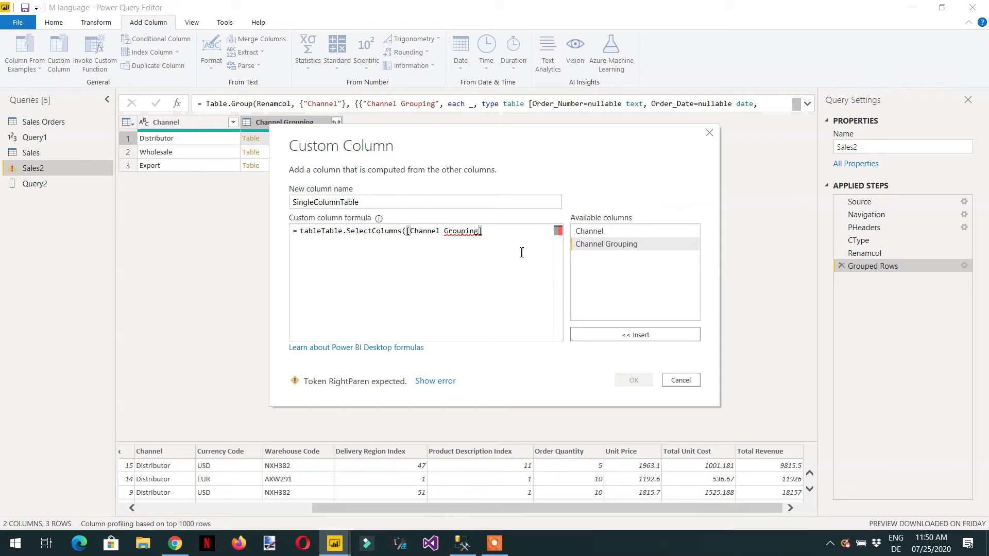
{"action": "type", "text": ","}
{"action": "type", "text": "\"Total Revenue\""}
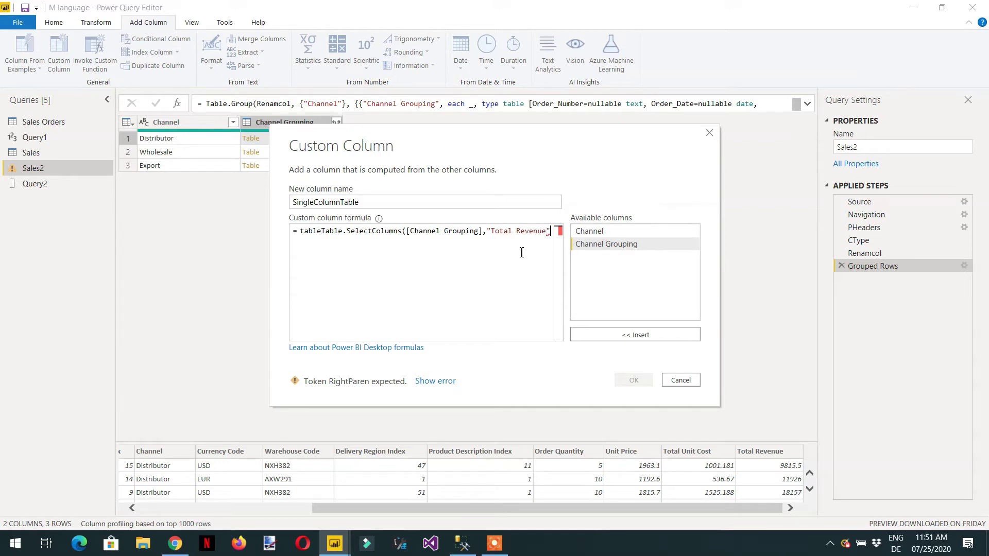
{"action": "type", "text": ")"}
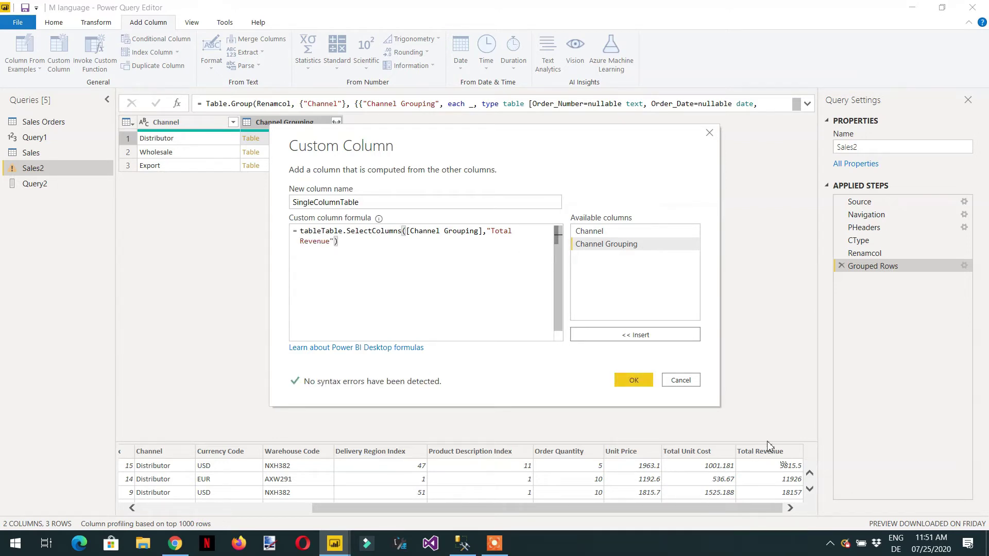
{"action": "left_click", "coordinate": [634, 381]}
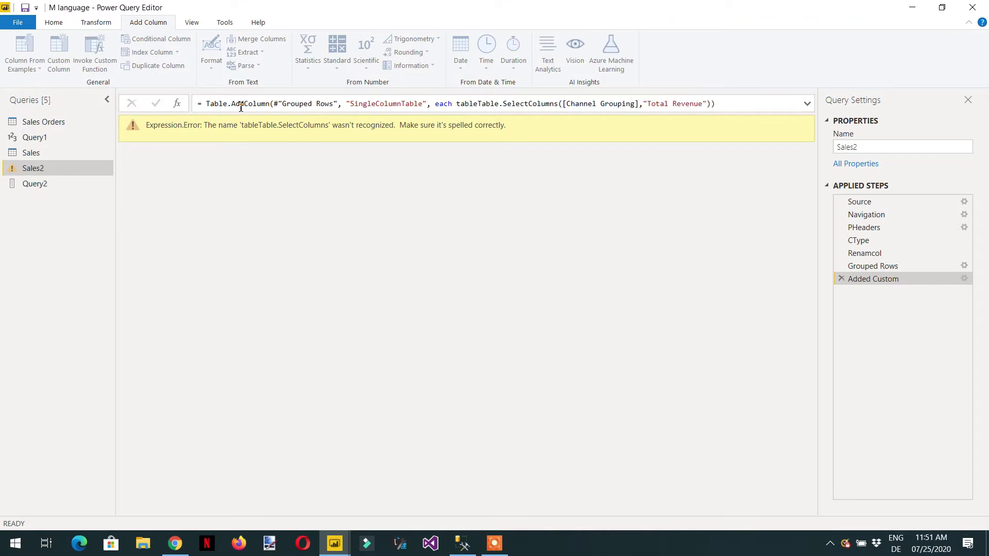
{"action": "left_click", "coordinate": [841, 280]}
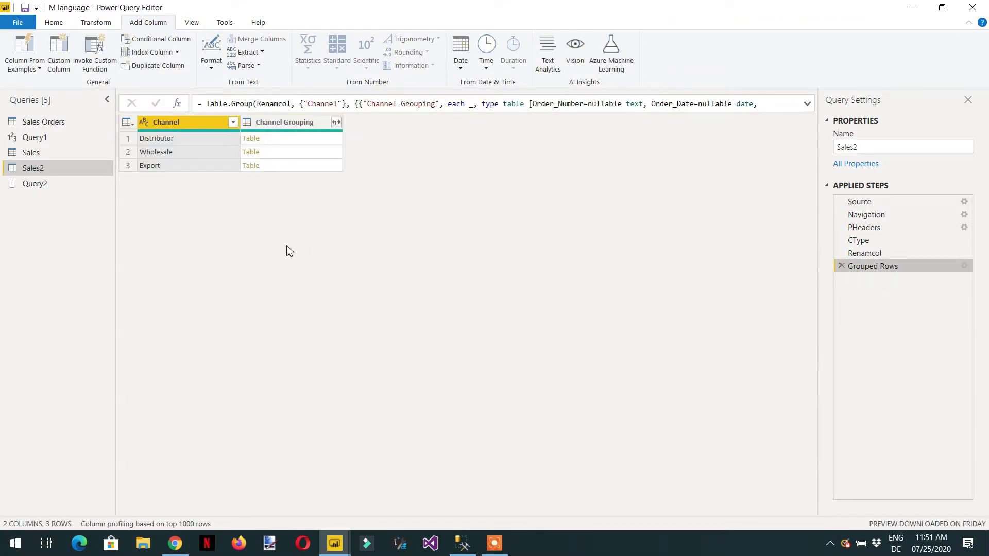
Start a new custom column on the grouped table and name it SingleColumn.
{"action": "left_click", "coordinate": [58, 52]}
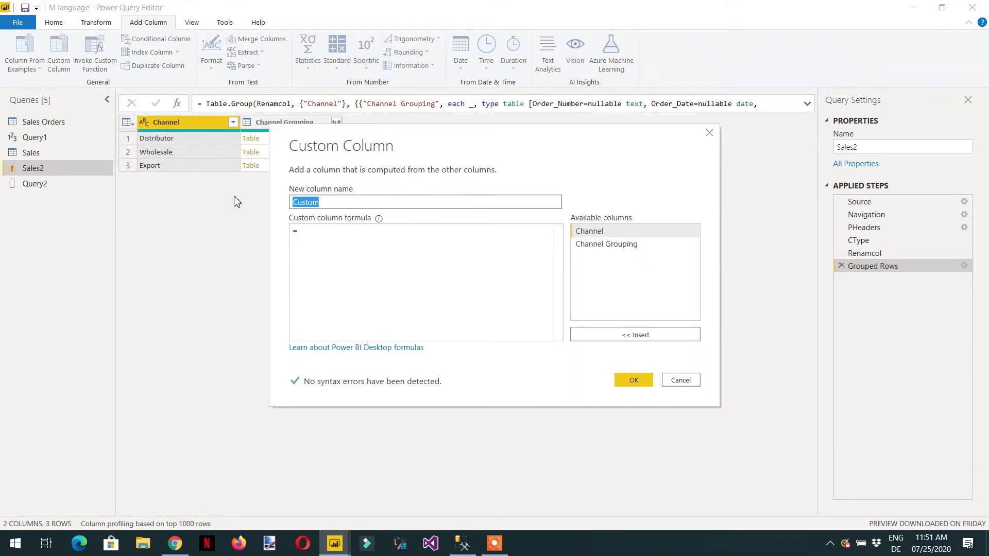
{"action": "type", "text": "SingleColumn"}
{"action": "key", "text": "Tab"}
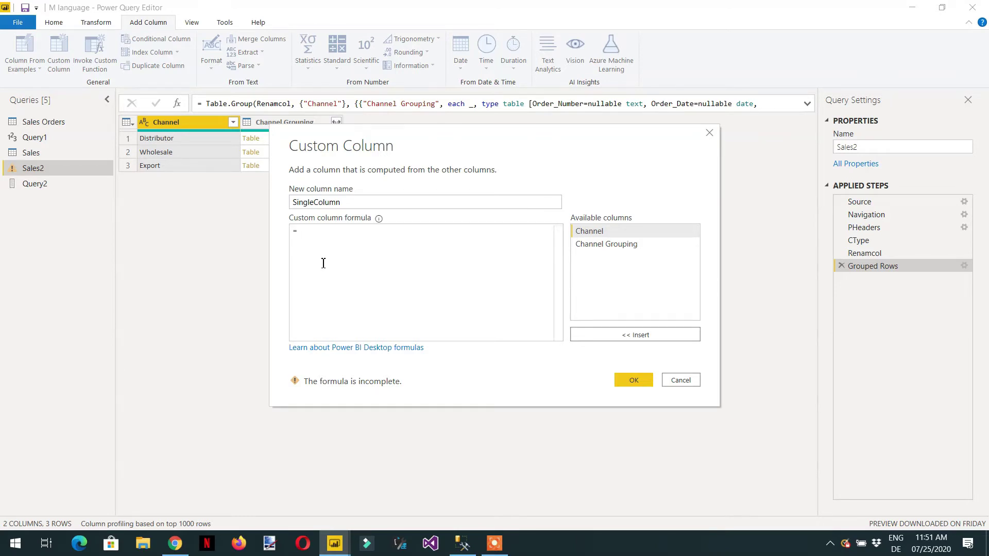
Enter the function Table.SelectColumns in the custom column formula, removing the duplicated word Table in front of it.
{"action": "type", "text": "ta"}
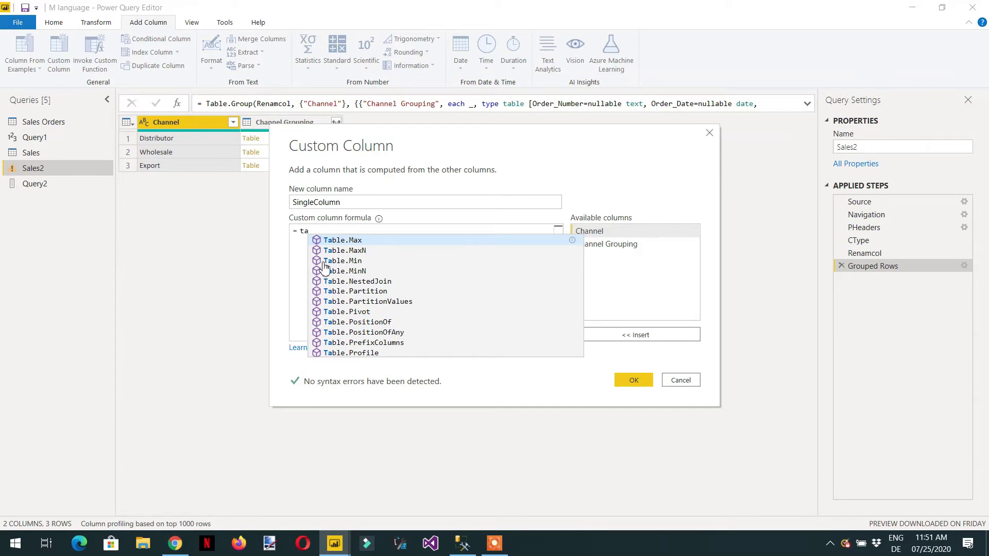
{"action": "key", "text": "BackSpace"}
{"action": "key", "text": "BackSpace"}
{"action": "type", "text": "Tabl"}
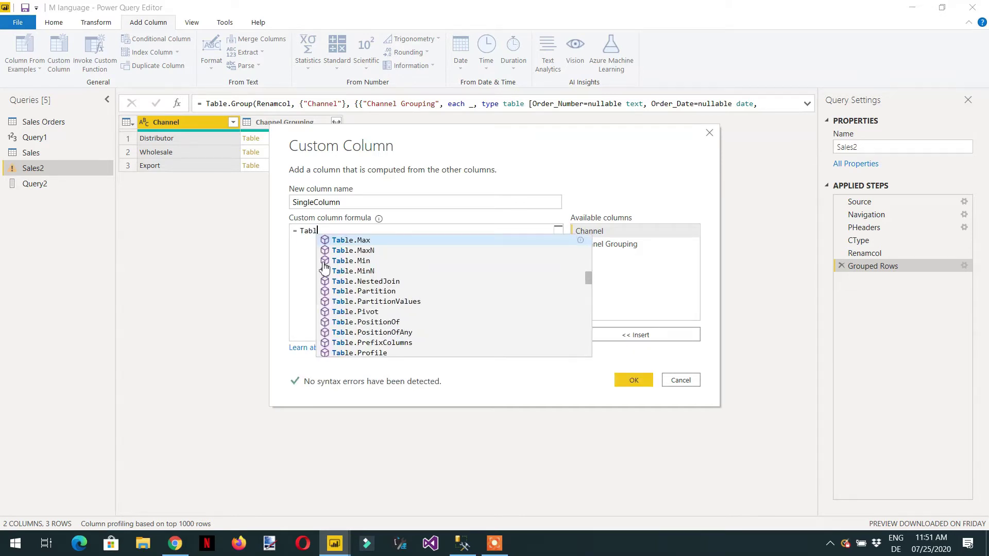
{"action": "type", "text": "e.Sel"}
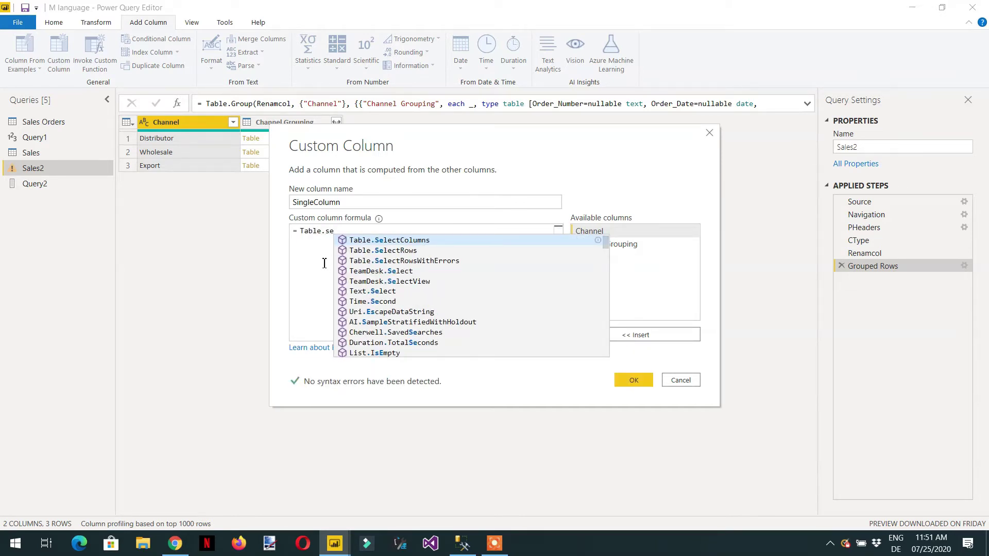
{"action": "key", "text": "Tab"}
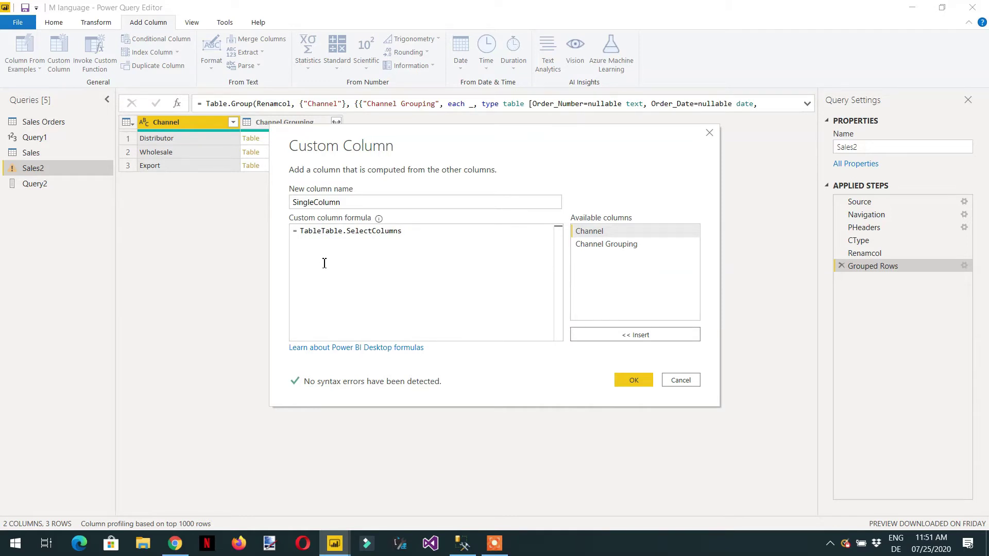
{"action": "key", "text": "Left"}
{"action": "key", "text": "Left"}
{"action": "key", "text": "Left"}
{"action": "key", "text": "Left"}
{"action": "key", "text": "Left"}
{"action": "key", "text": "Left"}
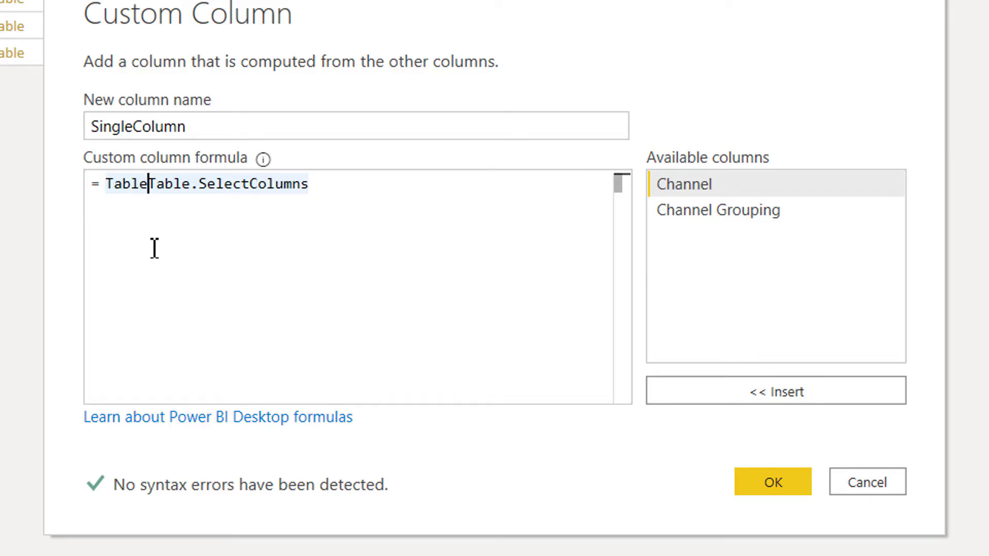
{"action": "key", "text": "BackSpace"}
{"action": "key", "text": "BackSpace"}
{"action": "key", "text": "BackSpace"}
{"action": "key", "text": "BackSpace"}
{"action": "key", "text": "BackSpace"}
{"action": "key", "text": "Right"}
{"action": "key", "text": "Right"}
{"action": "key", "text": "Right"}
{"action": "key", "text": "Right"}
{"action": "key", "text": "Right"}
{"action": "key", "text": "Right"}
{"action": "key", "text": "Right"}
{"action": "key", "text": "Right"}
{"action": "key", "text": "Right"}
{"action": "key", "text": "Right"}
{"action": "key", "text": "Right"}
{"action": "key", "text": "Right"}
{"action": "key", "text": "Right"}
{"action": "key", "text": "Right"}
{"action": "key", "text": "Right"}
{"action": "key", "text": "Right"}
{"action": "key", "text": "Right"}
{"action": "key", "text": "Right"}
{"action": "key", "text": "Right"}
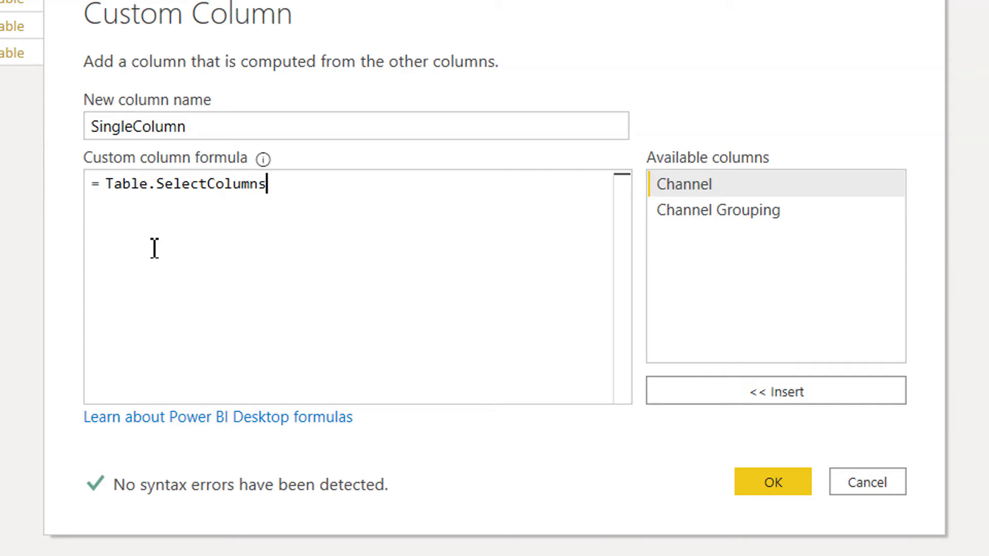
Complete the formula with its arguments so it reads Table.SelectColumns([Channel Grouping],"Total Revenue").
{"action": "type", "text": "("}
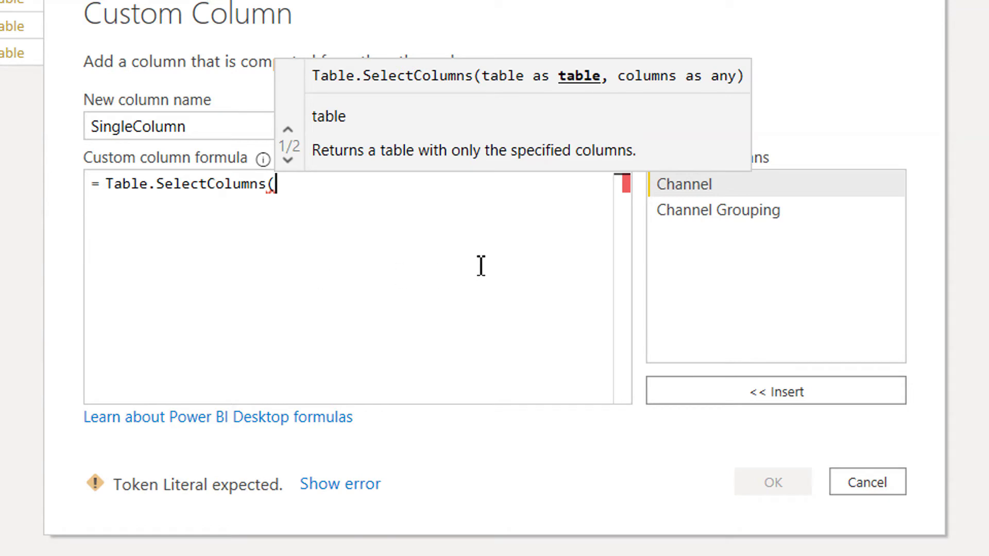
{"action": "left_click", "coordinate": [678, 212]}
{"action": "double_click", "coordinate": [678, 212]}
{"action": "type", "text": ","}
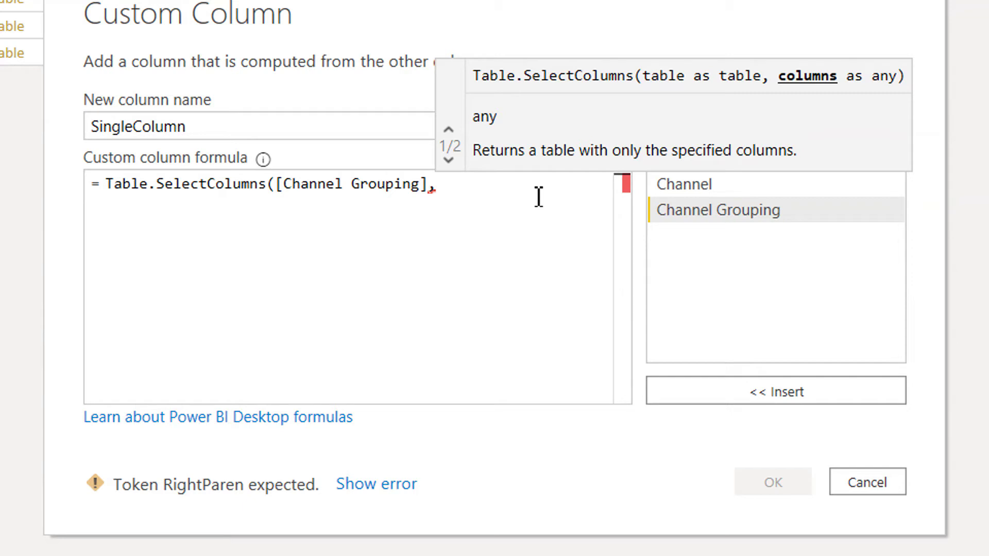
{"action": "type", "text": "\"\""}
{"action": "key", "text": "Left"}
{"action": "type", "text": "Total Revenue"}
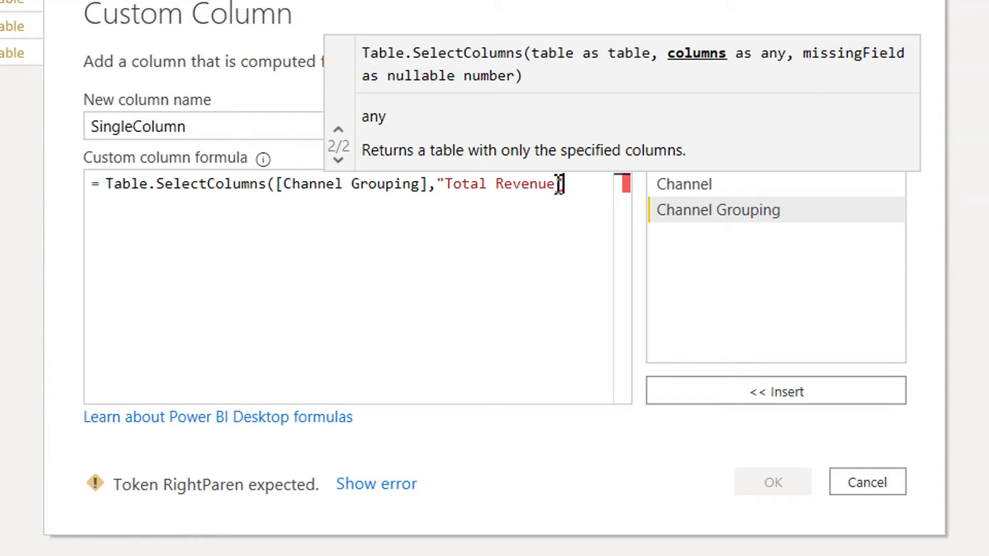
{"action": "key", "text": "Right"}
{"action": "type", "text": ")"}
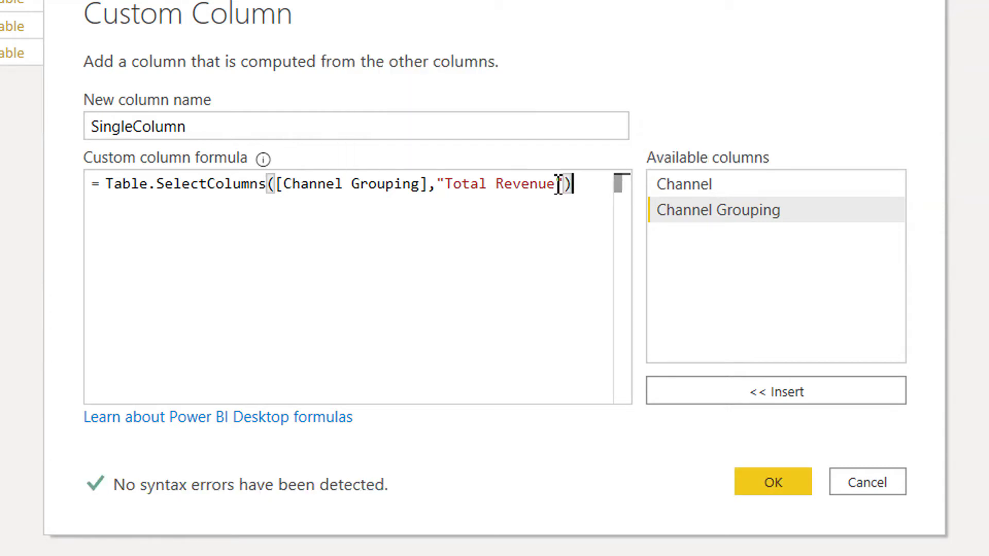
Confirm the SingleColumn custom column and look through the Distributor row's nested table in its preview.
{"action": "left_click", "coordinate": [777, 475]}
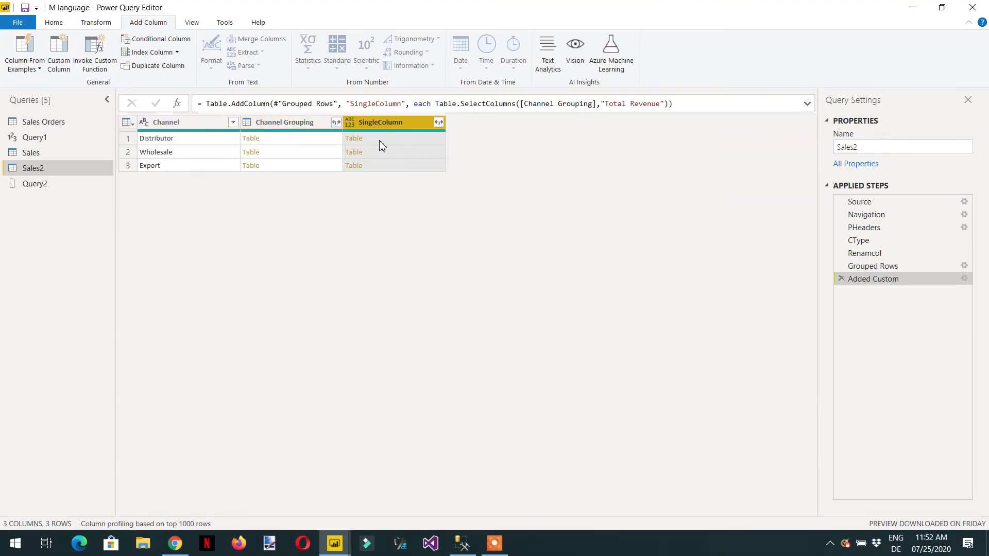
{"action": "left_click", "coordinate": [394, 142]}
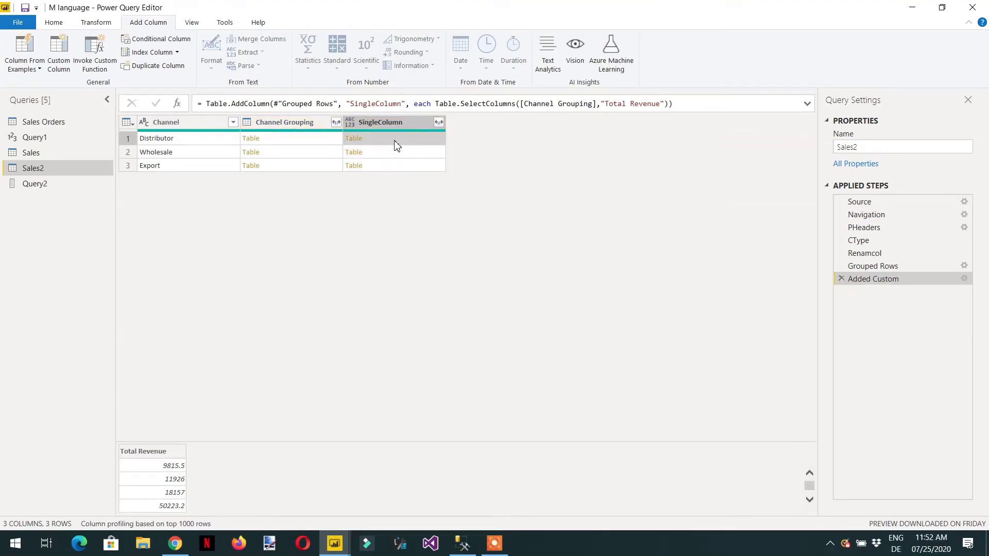
{"action": "scroll", "coordinate": [160, 471], "scroll_direction": "down", "scroll_amount": 1}
{"action": "scroll", "coordinate": [159, 472], "scroll_direction": "down", "scroll_amount": 3}
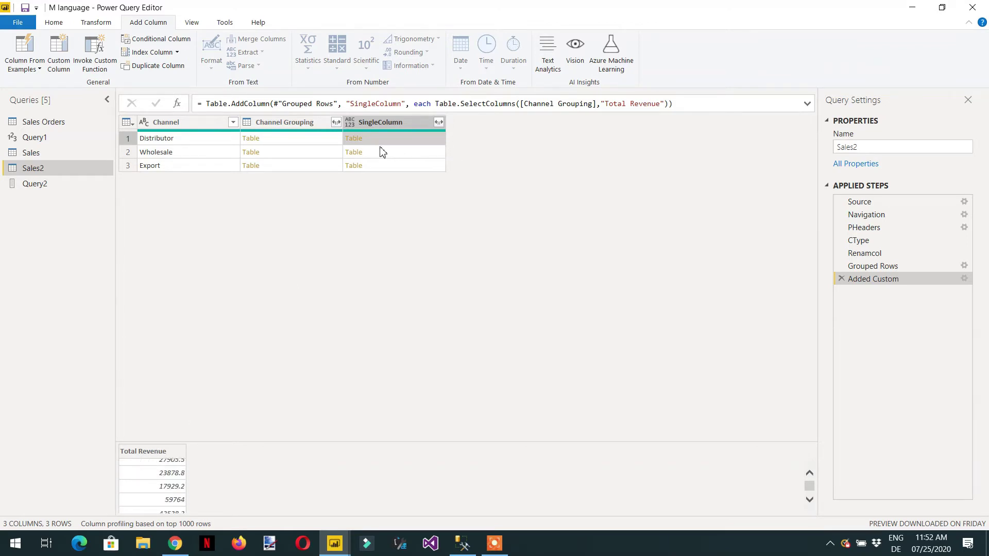
{"action": "scroll", "coordinate": [153, 493], "scroll_direction": "up", "scroll_amount": 5}
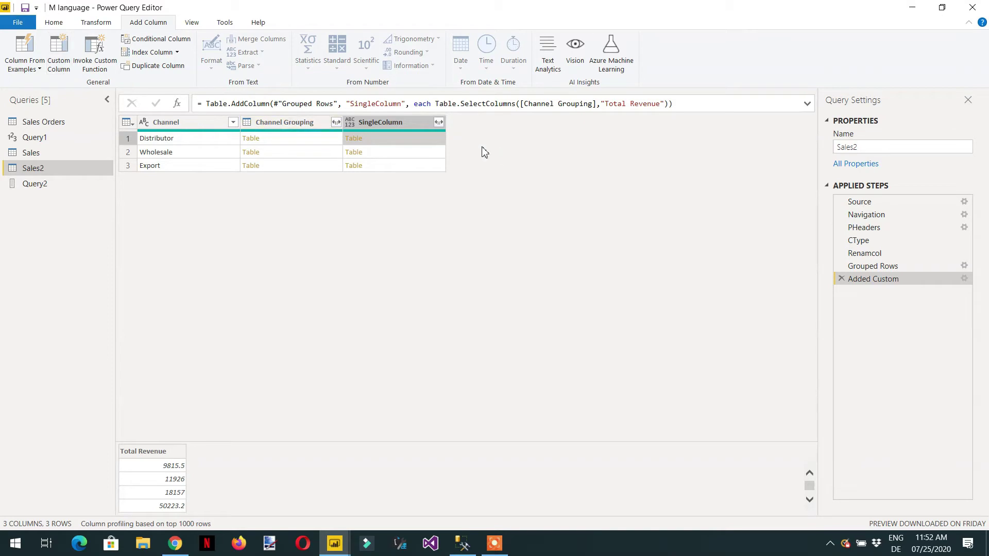
Start another custom column on the grouped table and name it Revenue.
{"action": "left_click", "coordinate": [58, 62]}
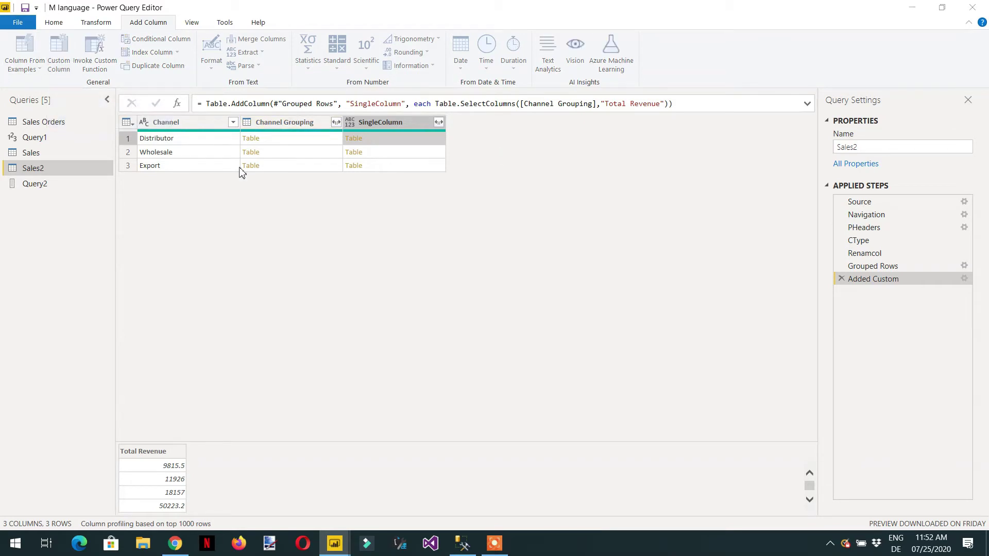
{"action": "left_click_drag", "start_coordinate": [338, 202], "coordinate": [273, 206]}
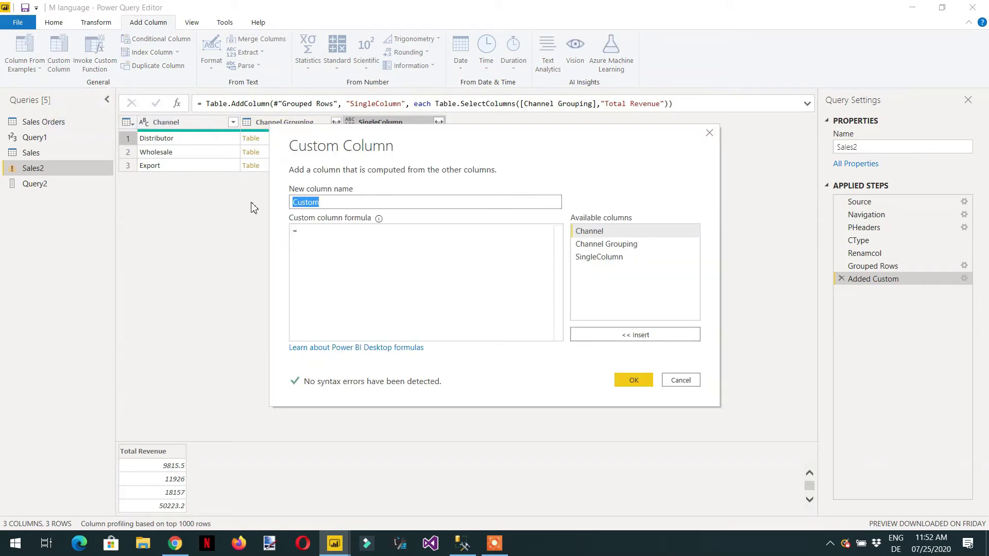
{"action": "type", "text": "Revenue"}
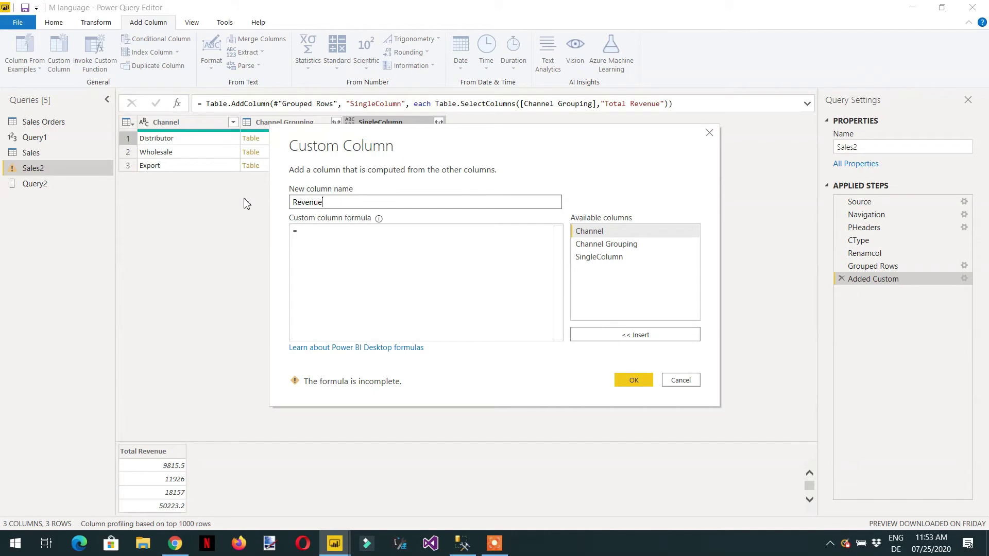
Look for a sum function, replace it with the suggested Table.AggregateTableColumn in the Revenue formula, and open its argument list.
{"action": "left_click", "coordinate": [379, 249]}
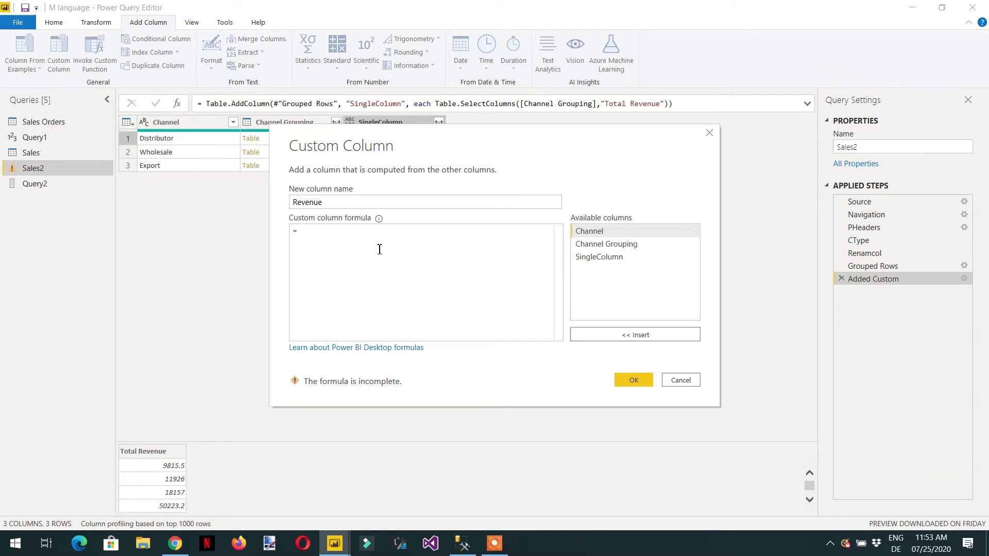
{"action": "type", "text": "Table.sum"}
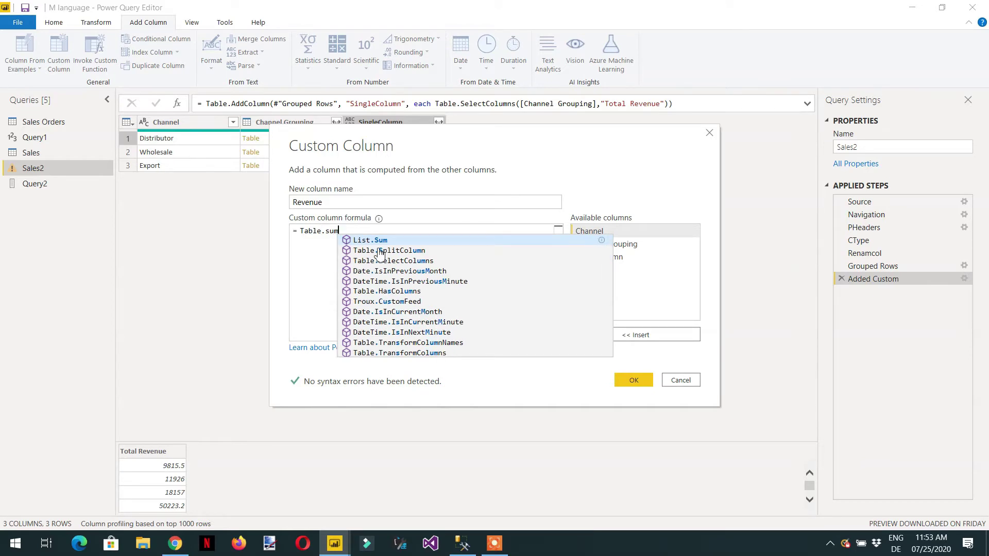
{"action": "key", "text": "BackSpace"}
{"action": "key", "text": "BackSpace"}
{"action": "key", "text": "BackSpace"}
{"action": "type", "text": "agg"}
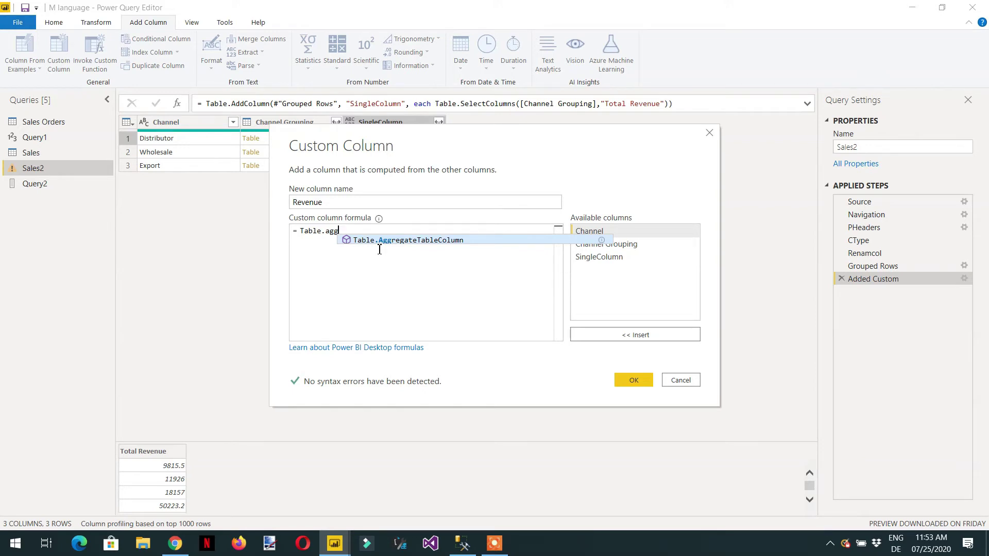
{"action": "key", "text": "Tab"}
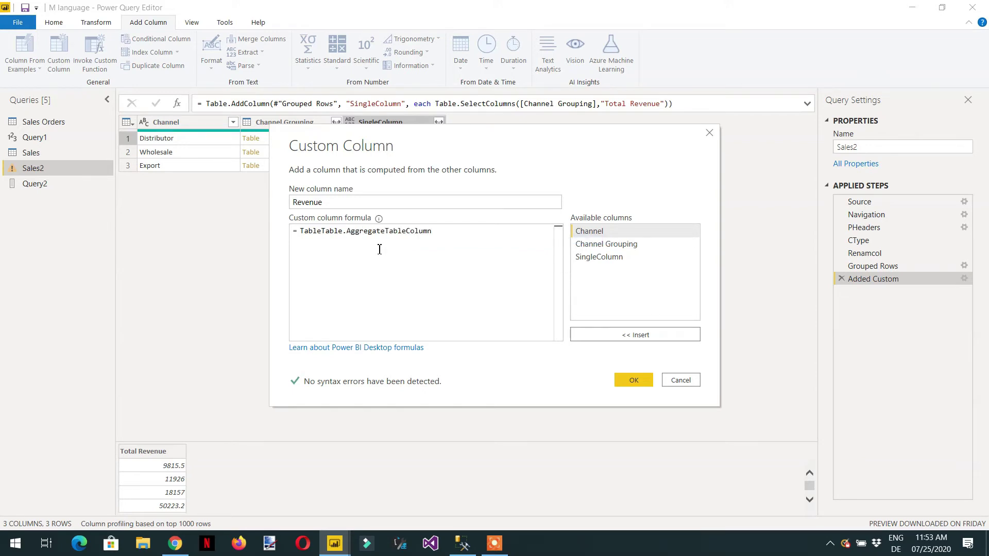
{"action": "type", "text": "("}
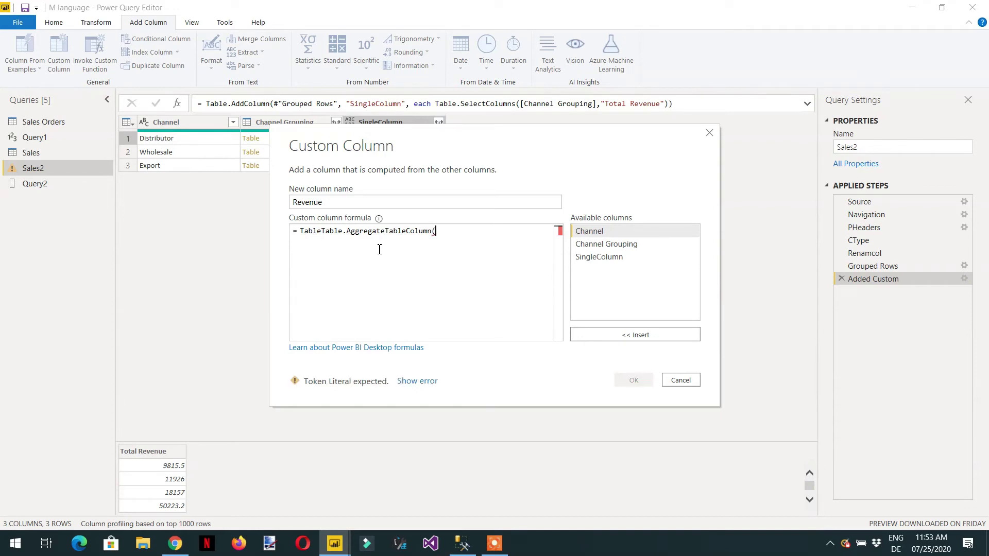
Try to add the Revenue column with [SingleColumn] as the function's only argument, and delete the resulting applied step.
{"action": "double_click", "coordinate": [595, 257]}
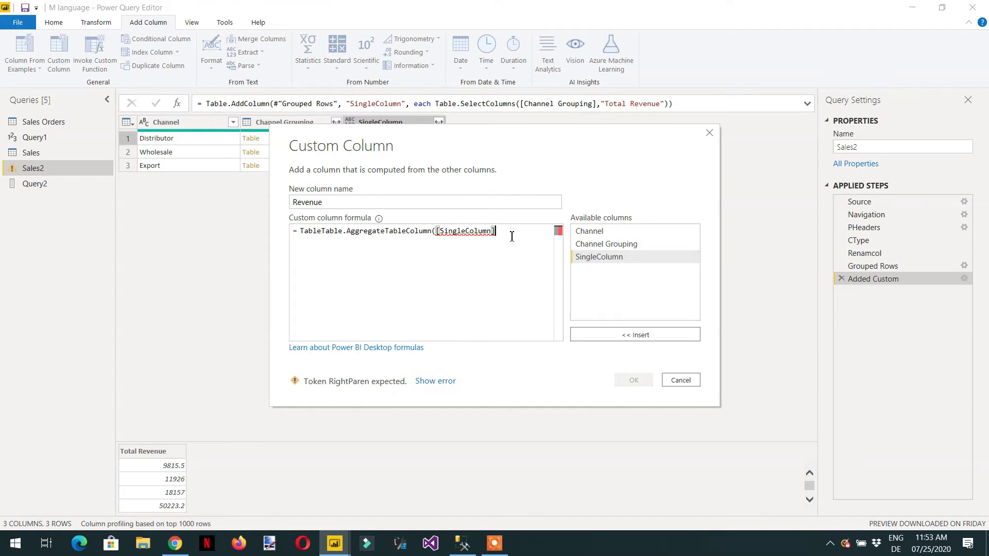
{"action": "type", "text": ","}
{"action": "key", "text": "BackSpace"}
{"action": "type", "text": ")"}
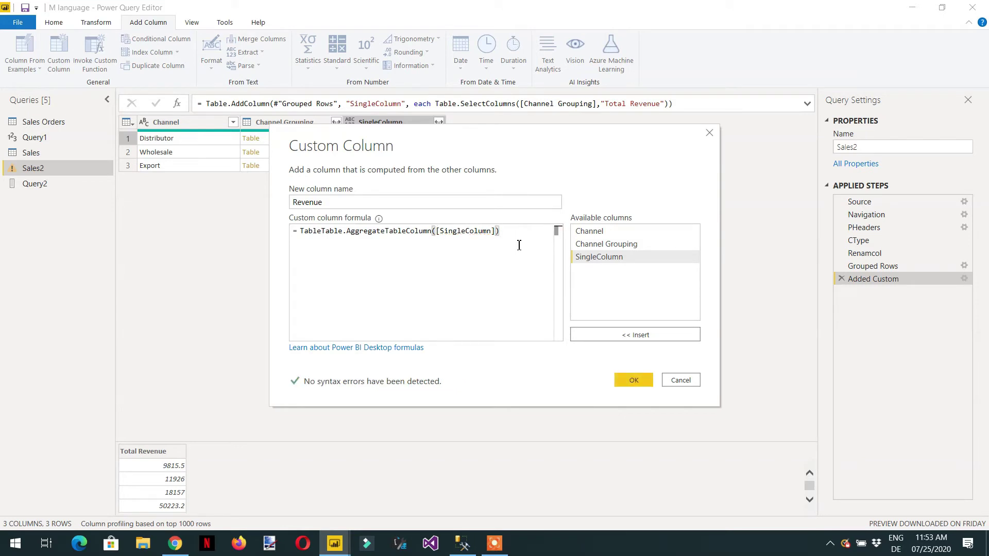
{"action": "left_click", "coordinate": [635, 380]}
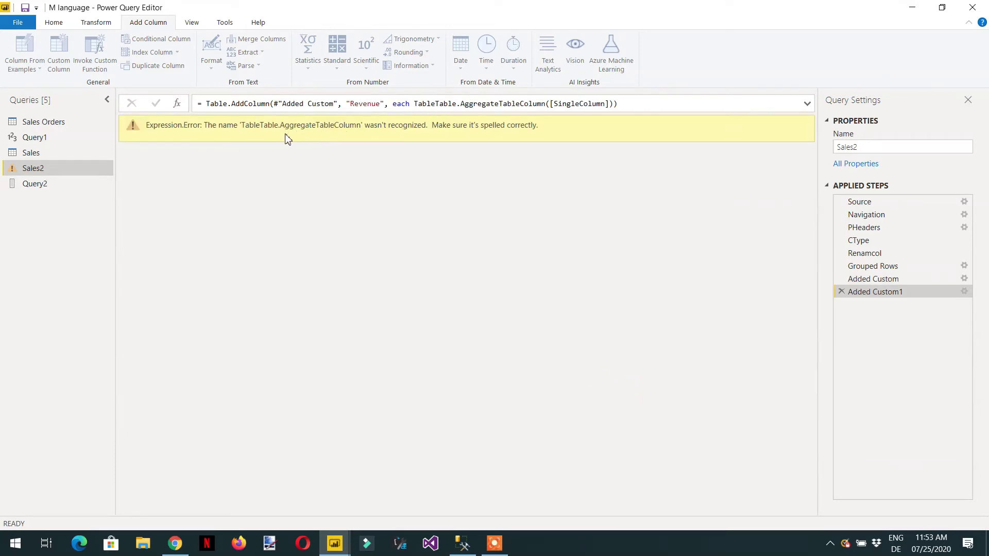
{"action": "left_click", "coordinate": [841, 292]}
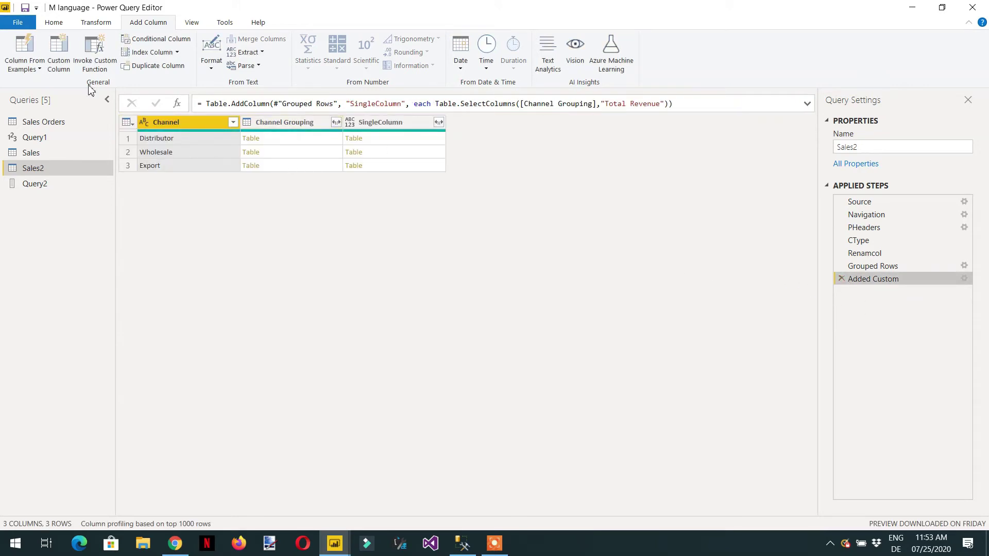
Start the custom column again with the name Revenue and go to its formula.
{"action": "left_click", "coordinate": [59, 61]}
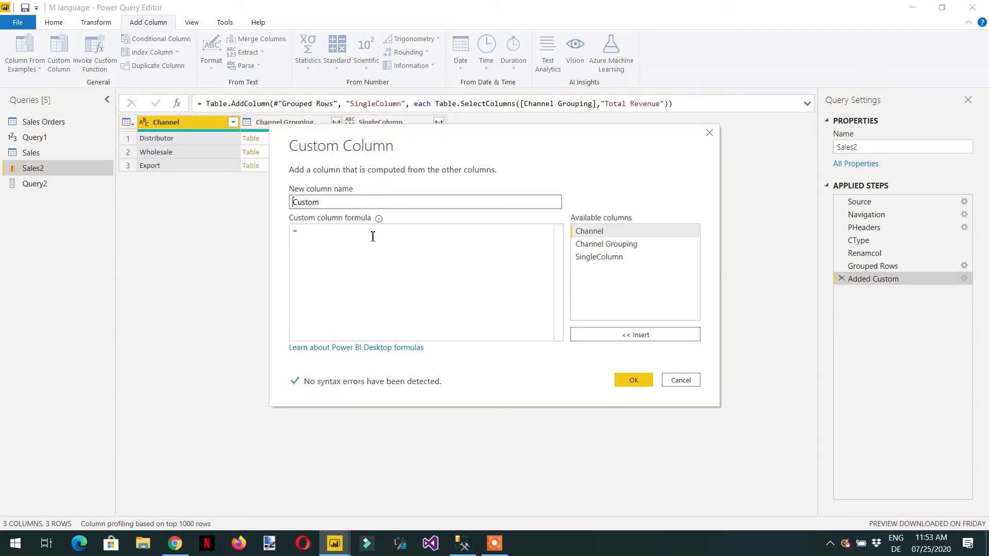
{"action": "double_click", "coordinate": [329, 201]}
{"action": "type", "text": "Revenue"}
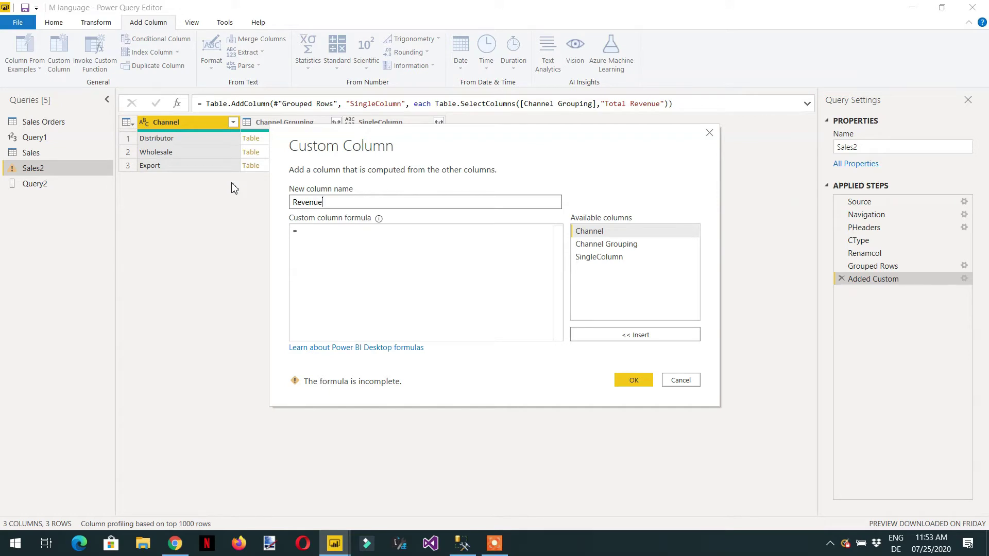
{"action": "key", "text": "Tab"}
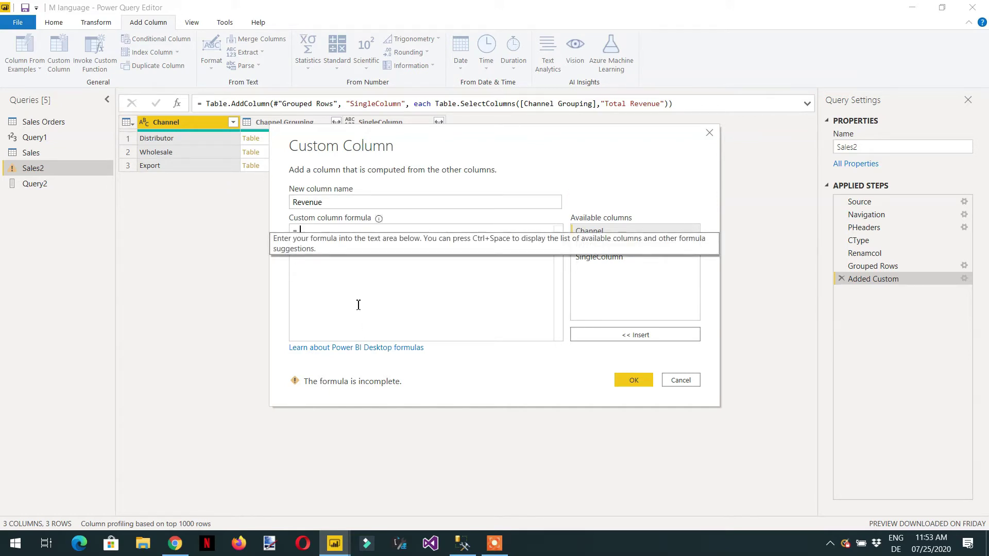
Enter the function Table.AggregateTableColumn in the formula, removing the leftover word tabel in front of it.
{"action": "left_click", "coordinate": [358, 296]}
{"action": "type", "text": "tabel.a"}
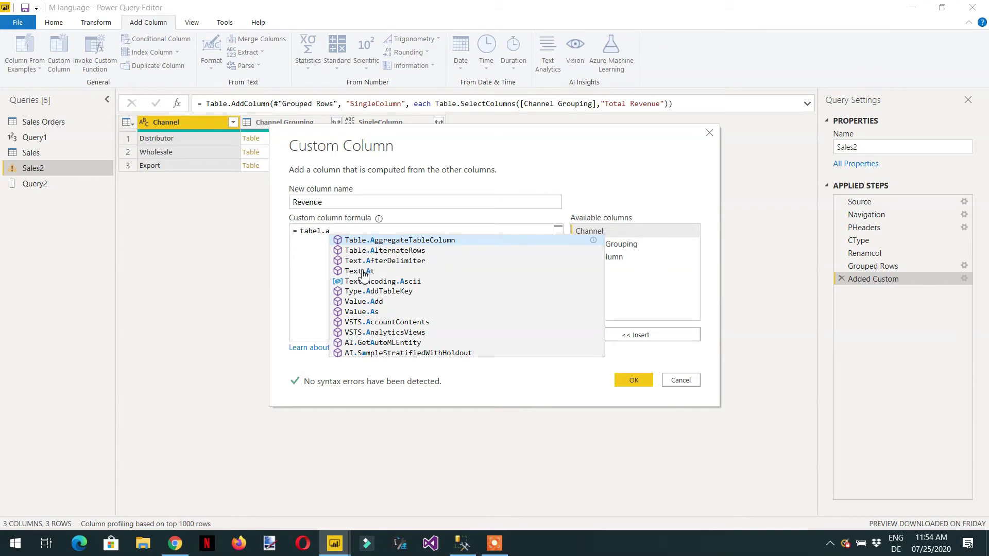
{"action": "key", "text": "Tab"}
{"action": "key", "text": "Left"}
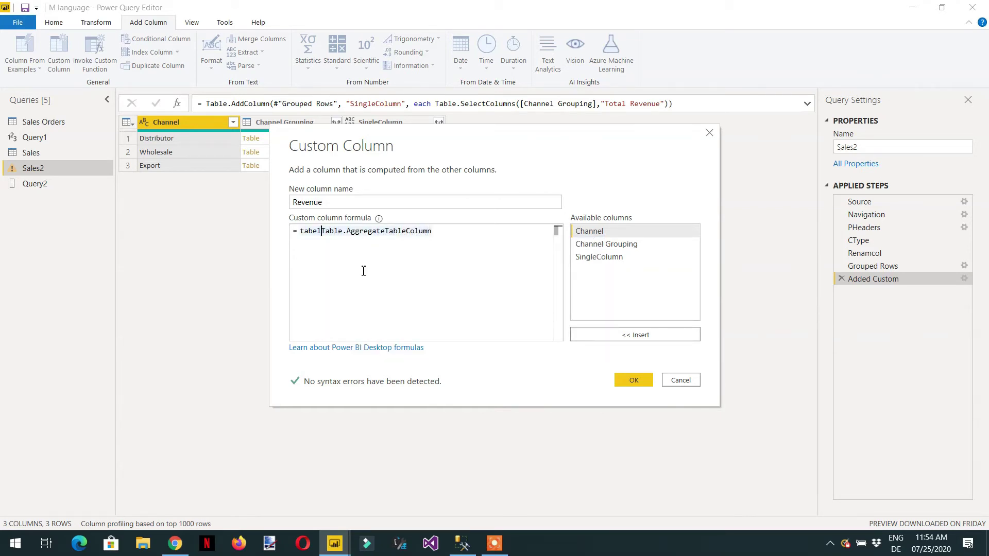
{"action": "key", "text": "BackSpace"}
{"action": "key", "text": "BackSpace"}
{"action": "key", "text": "BackSpace"}
{"action": "key", "text": "BackSpace"}
{"action": "key", "text": "BackSpace"}
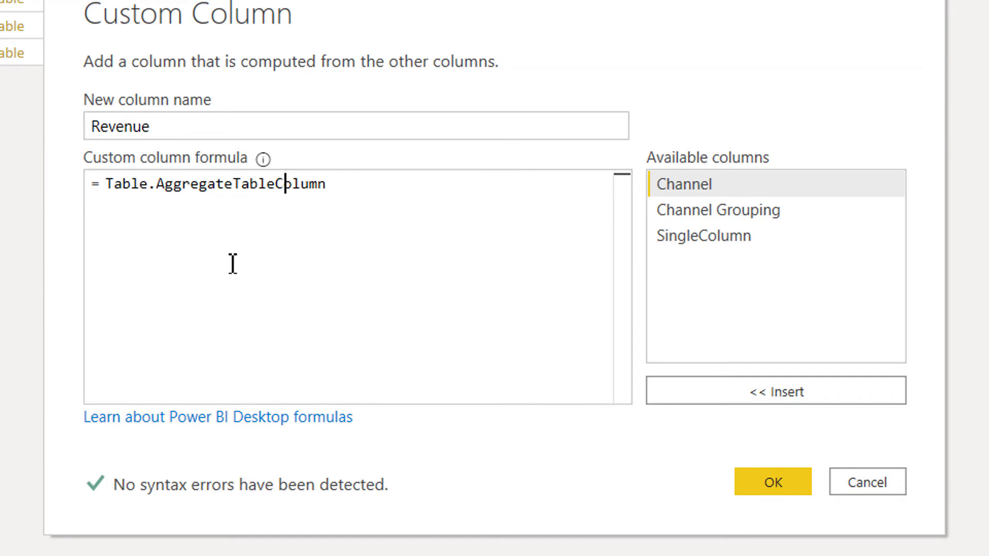
Open the function's argument list, insert [SingleColumn] as the table argument, and add an empty pair of quotes for the column.
{"action": "key", "text": "Right"}
{"action": "key", "text": "Right"}
{"action": "key", "text": "Right"}
{"action": "key", "text": "Right"}
{"action": "key", "text": "Right"}
{"action": "type", "text": "("}
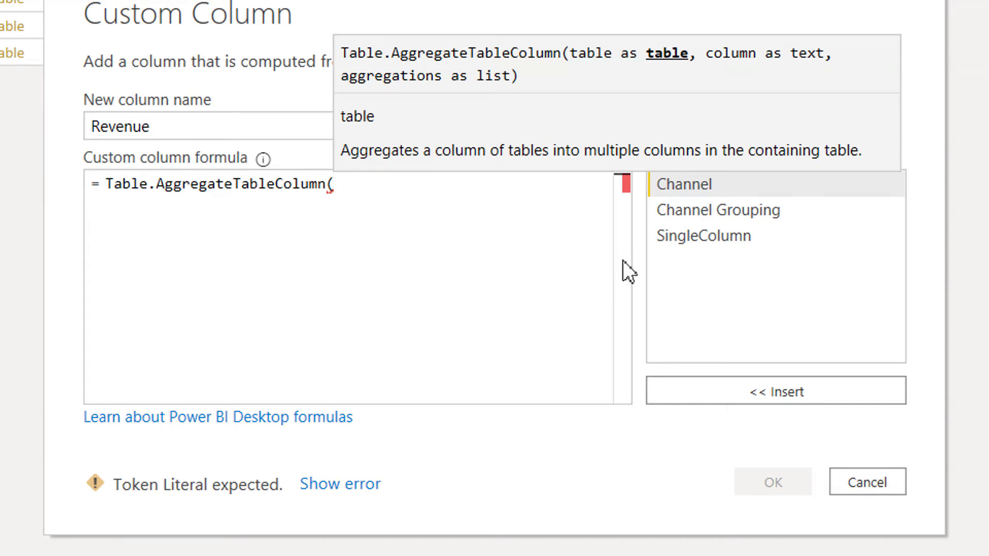
{"action": "double_click", "coordinate": [663, 242]}
{"action": "type", "text": ",\"\""}
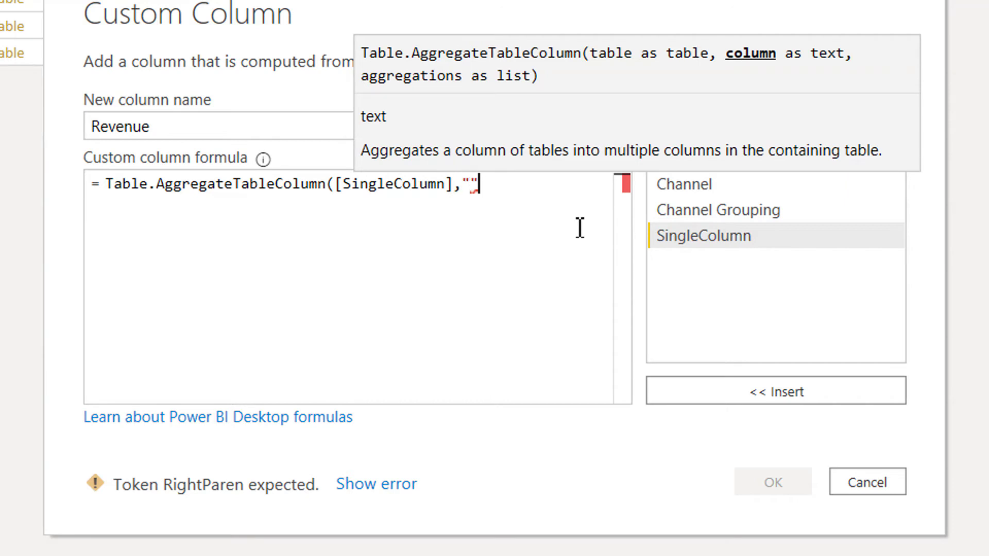
Enter "Total Revenue" as the column argument, close the formula, and try to add the Revenue column.
{"action": "type", "text": "Z"}
{"action": "key", "text": "BackSpace"}
{"action": "type", "text": "Toal"}
{"action": "key", "text": "BackSpace"}
{"action": "key", "text": "BackSpace"}
{"action": "type", "text": "tal Re"}
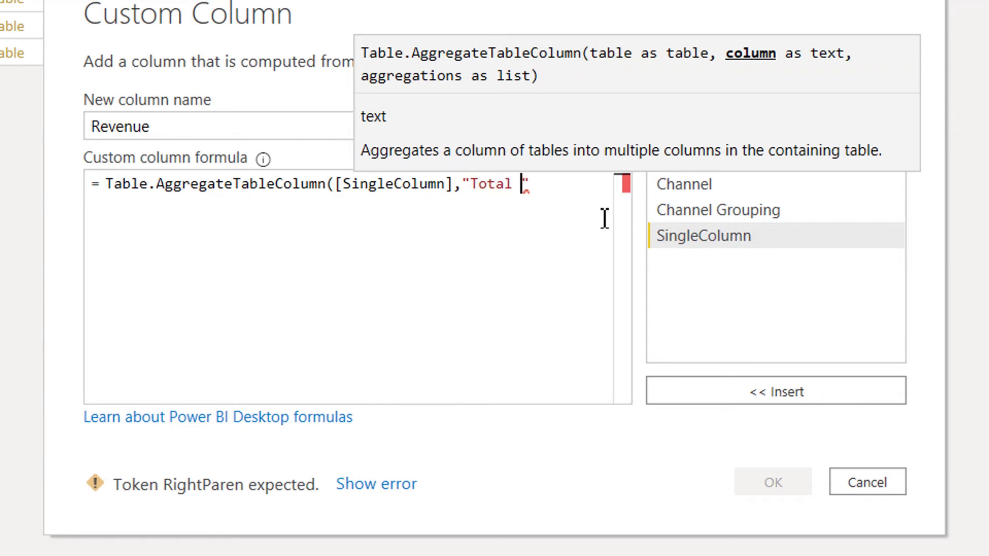
{"action": "type", "text": "venue"}
{"action": "key", "text": "Right"}
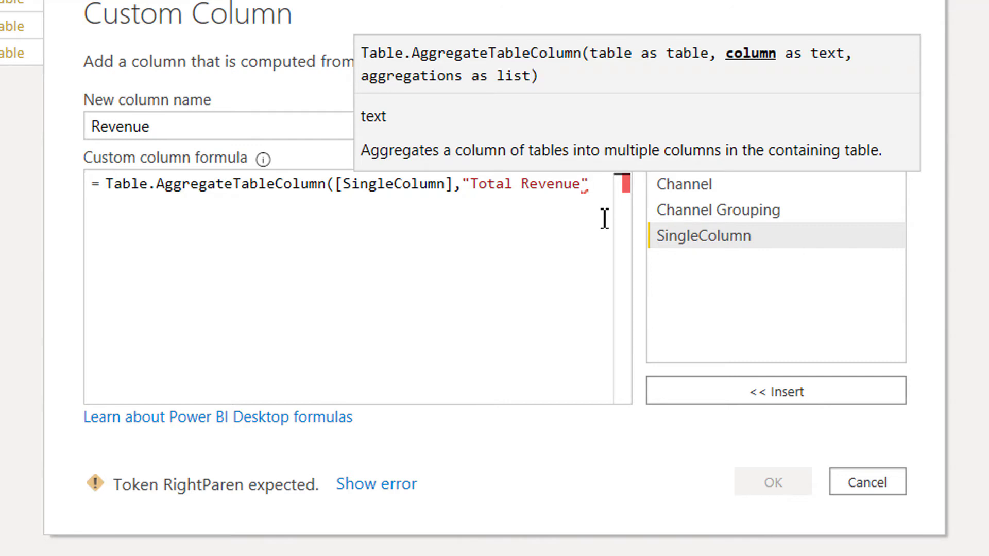
{"action": "type", "text": ")"}
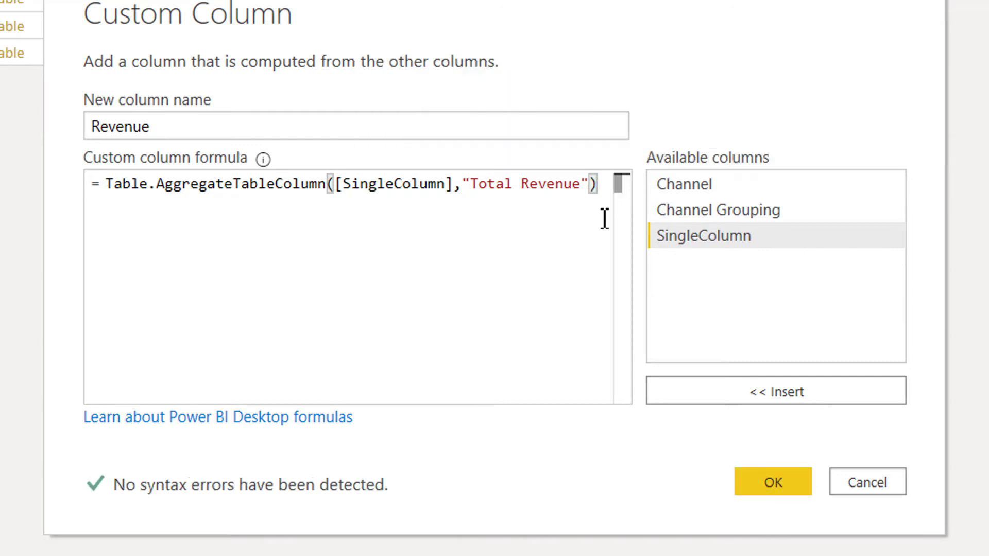
{"action": "key", "text": "Return"}
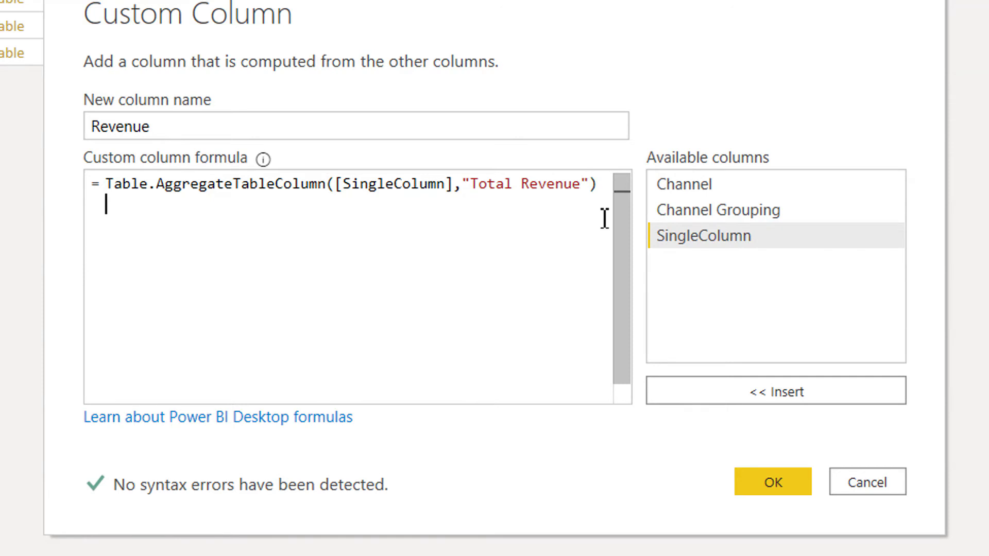
{"action": "left_click", "coordinate": [767, 477]}
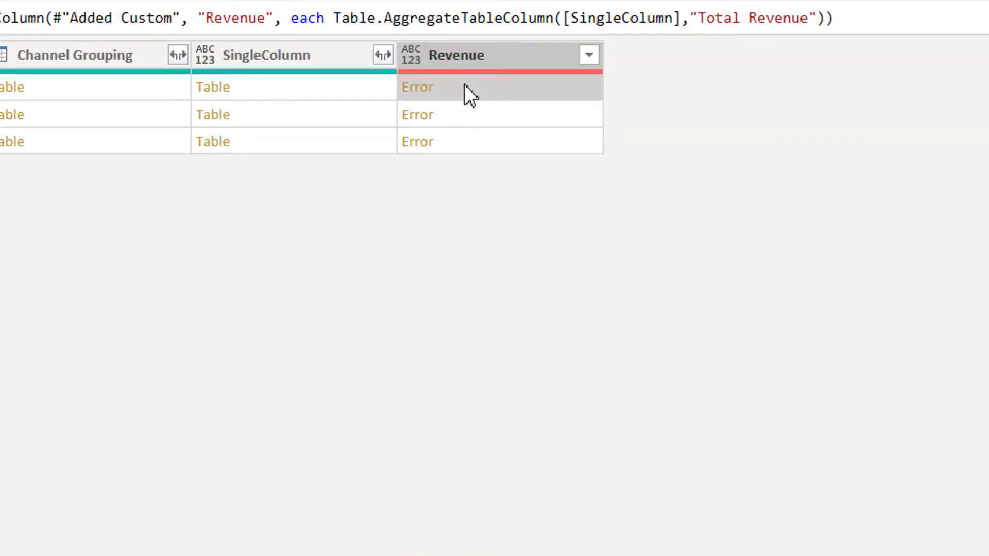
Check the Distributor row's Revenue error and the Table.AggregateTableColumn documentation in the browser, and delete the Revenue column's applied step.
{"action": "left_click", "coordinate": [465, 85]}
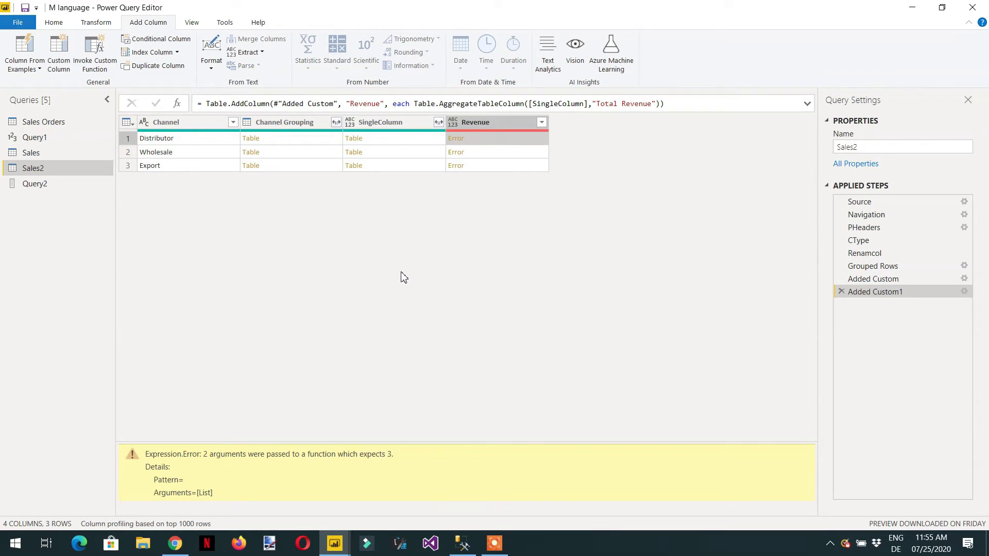
{"action": "key", "text": "alt+Tab"}
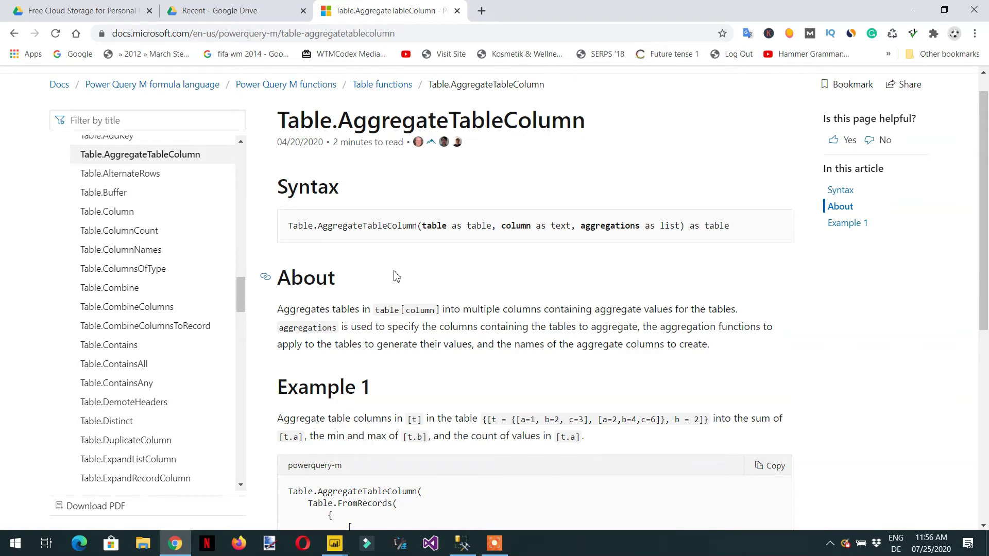
{"action": "key", "text": "alt+Tab"}
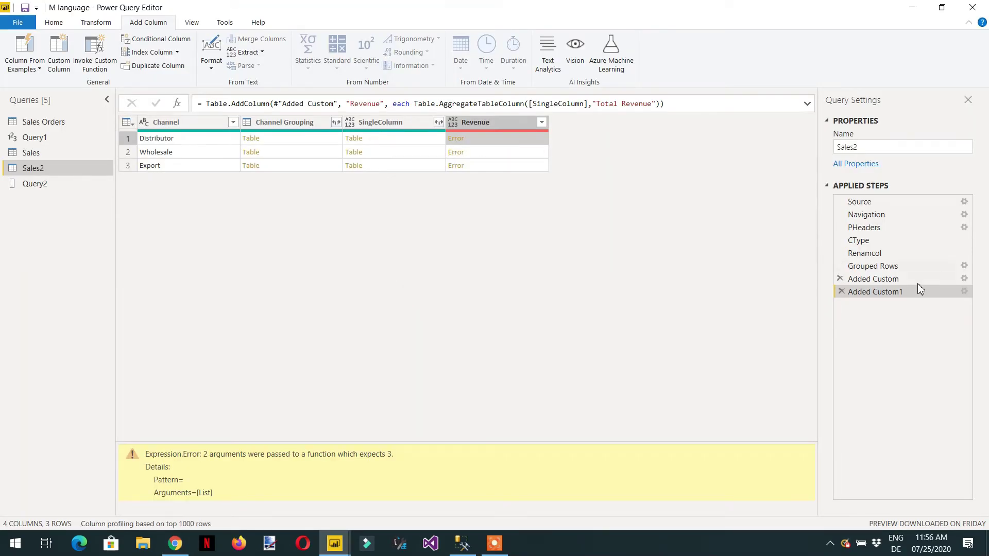
{"action": "left_click", "coordinate": [841, 292]}
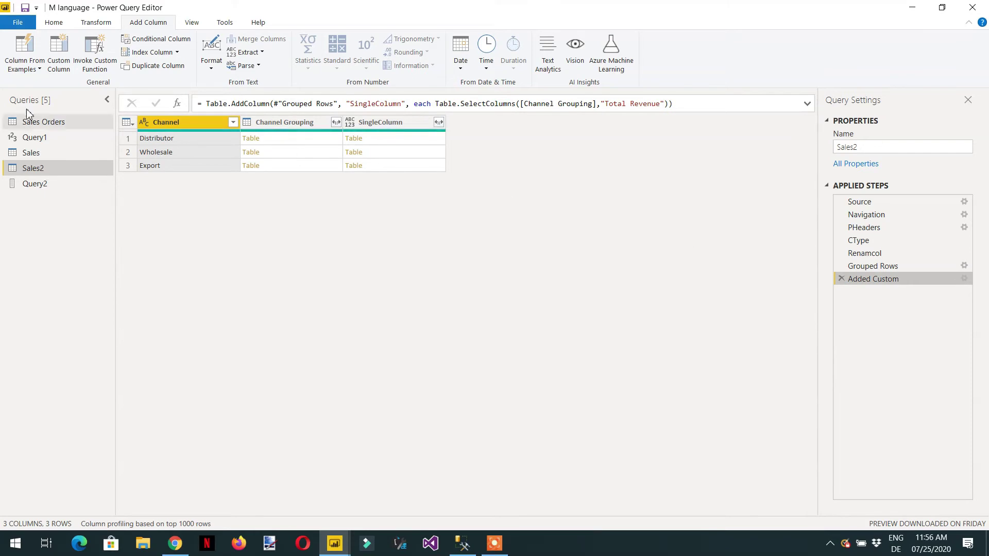
Start a new custom column named Revenue on the Sales2 query.
{"action": "left_click", "coordinate": [60, 62]}
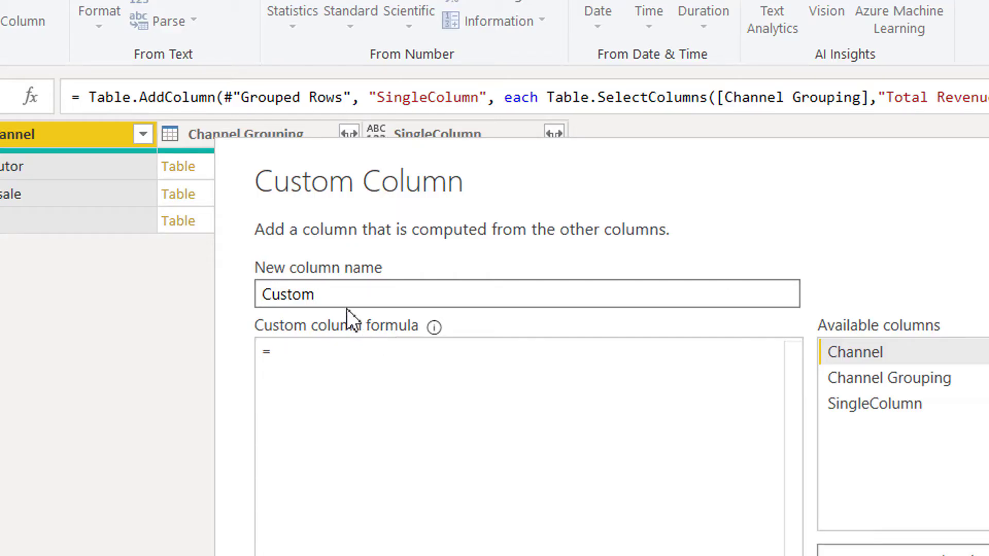
{"action": "left_click_drag", "start_coordinate": [342, 300], "coordinate": [249, 302]}
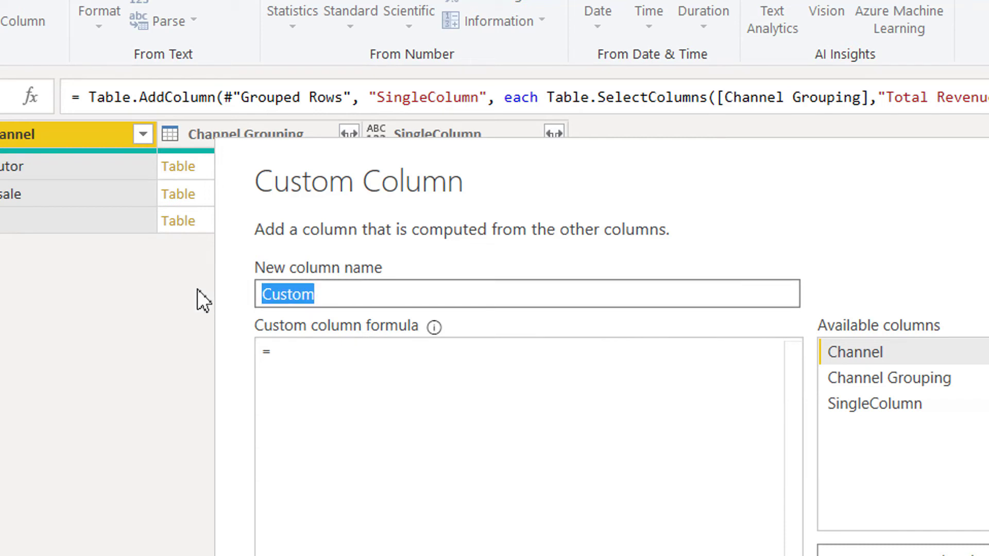
{"action": "type", "text": "Revenue"}
{"action": "left_click", "coordinate": [328, 379]}
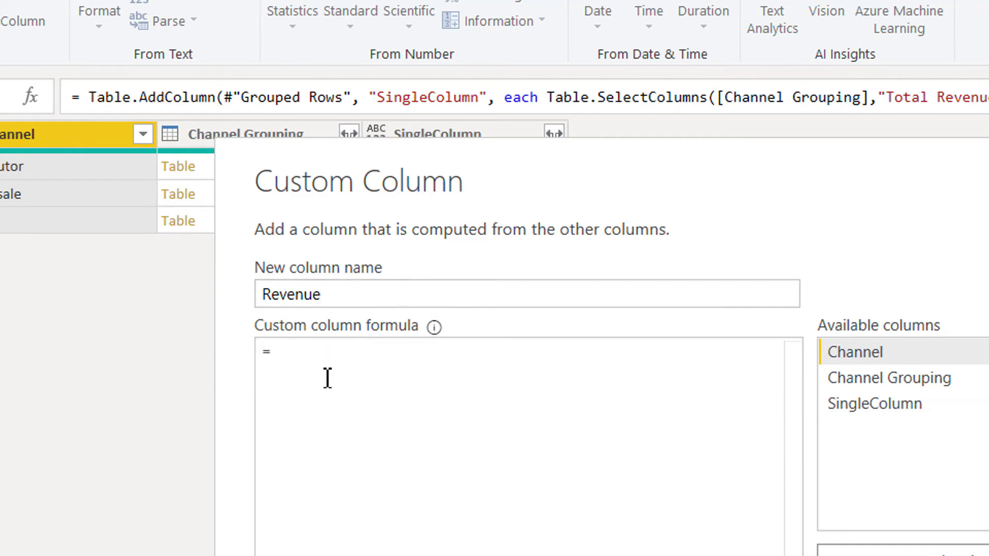
{"action": "type", "text": "table.ma"}
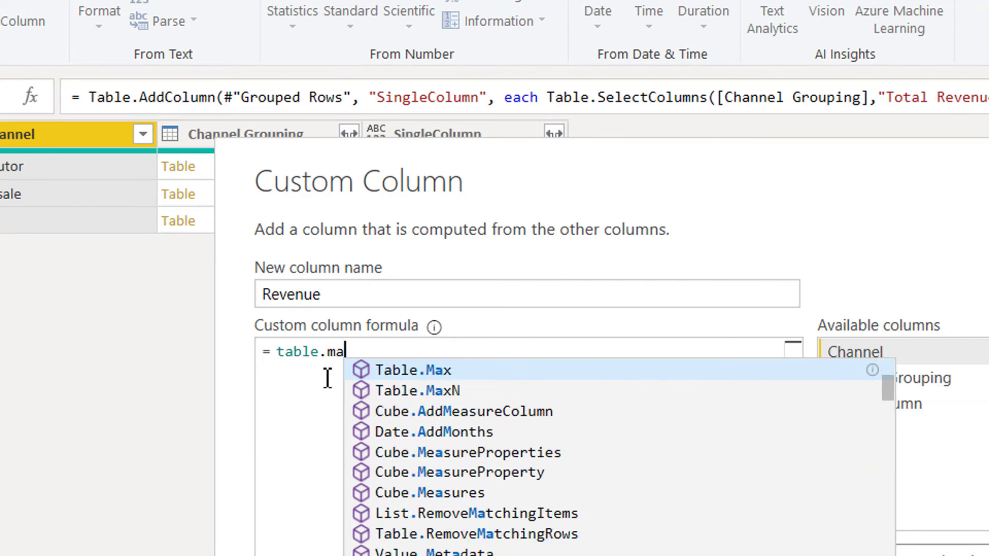
{"action": "type", "text": "x"}
{"action": "key", "text": "Up"}
{"action": "key", "text": "Up"}
{"action": "key", "text": "Return"}
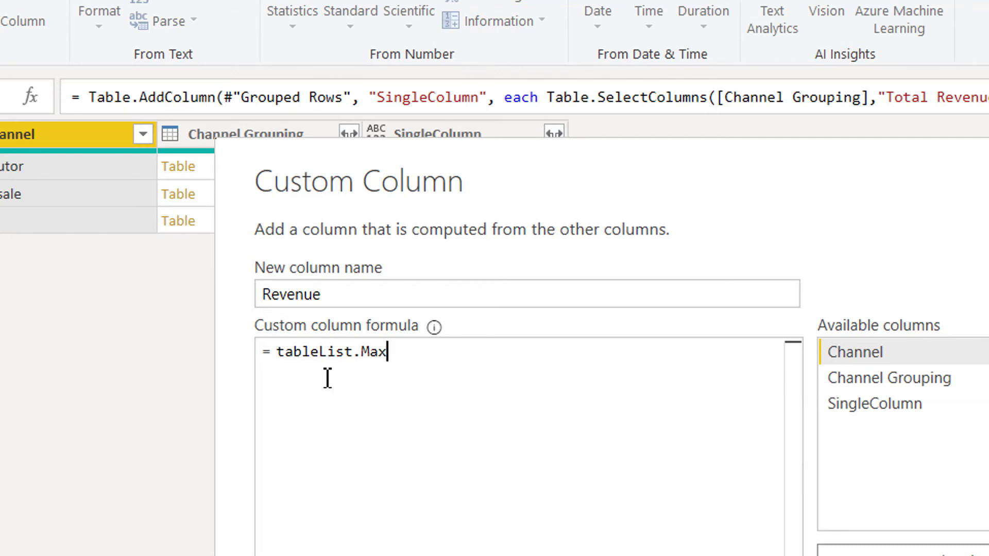
{"action": "type", "text": "("}
{"action": "key", "text": "BackSpace"}
{"action": "key", "text": "Left"}
{"action": "key", "text": "Left"}
{"action": "key", "text": "Left"}
{"action": "key", "text": "Left"}
{"action": "key", "text": "Left"}
{"action": "key", "text": "Left"}
{"action": "key", "text": "Left"}
{"action": "key", "text": "Left"}
{"action": "key", "text": "Left"}
{"action": "key", "text": "Left"}
{"action": "key", "text": "Left"}
{"action": "key", "text": "Left"}
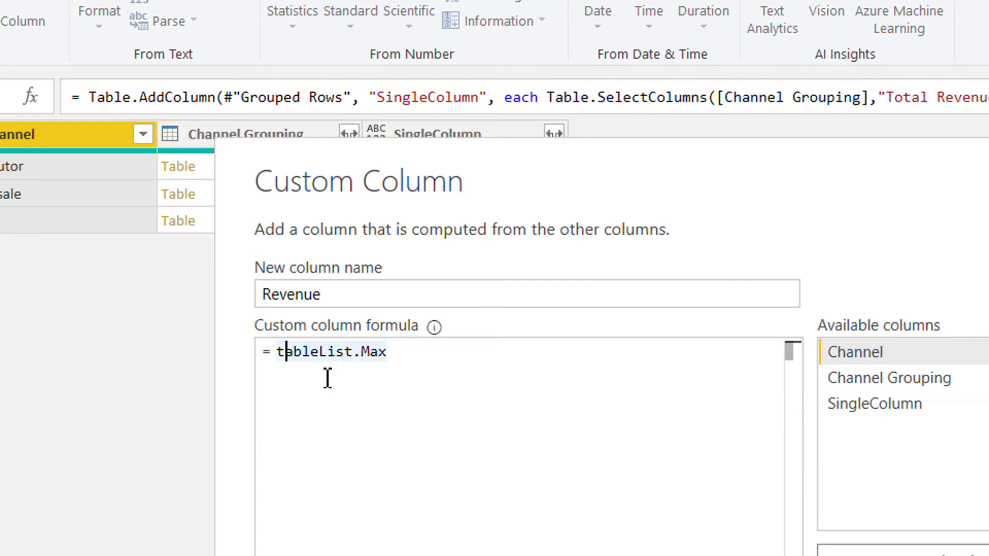
{"action": "key", "text": "Right"}
{"action": "key", "text": "Right"}
{"action": "key", "text": "Right"}
{"action": "key", "text": "Right"}
{"action": "key", "text": "Right"}
{"action": "key", "text": "Right"}
{"action": "key", "text": "Right"}
{"action": "key", "text": "Right"}
{"action": "key", "text": "Right"}
{"action": "key", "text": "Right"}
{"action": "key", "text": "Right"}
{"action": "key", "text": "BackSpace"}
{"action": "key", "text": "BackSpace"}
{"action": "key", "text": "BackSpace"}
{"action": "key", "text": "BackSpace"}
{"action": "key", "text": "BackSpace"}
{"action": "key", "text": "BackSpace"}
{"action": "key", "text": "BackSpace"}
{"action": "key", "text": "BackSpace"}
{"action": "key", "text": "BackSpace"}
{"action": "key", "text": "BackSpace"}
{"action": "key", "text": "BackSpace"}
{"action": "key", "text": "BackSpace"}
{"action": "key", "text": "BackSpace"}
Enter the function Table.Max in the Revenue formula, removing the leftover word table in front of it.
{"action": "type", "text": "ta"}
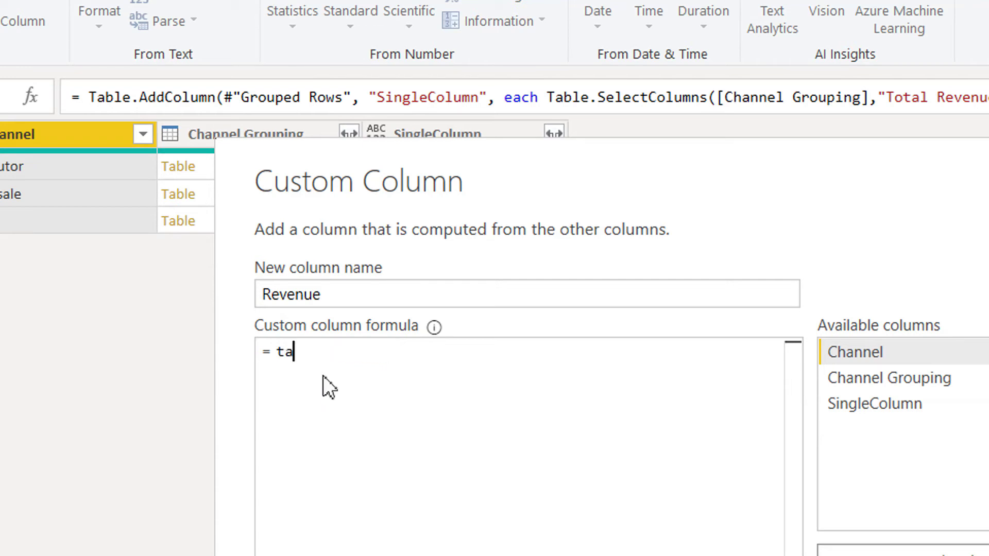
{"action": "type", "text": "ble."}
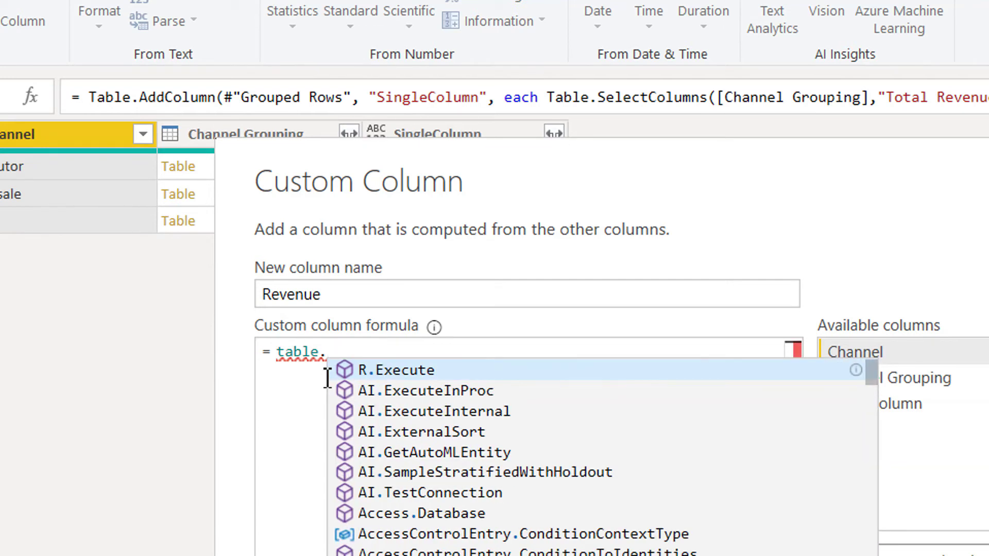
{"action": "type", "text": "ma"}
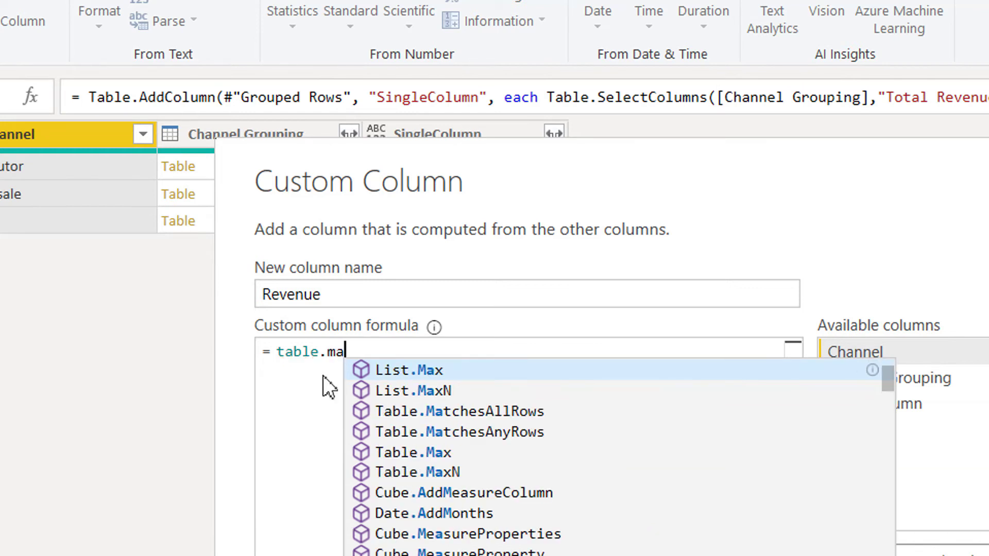
{"action": "type", "text": "x"}
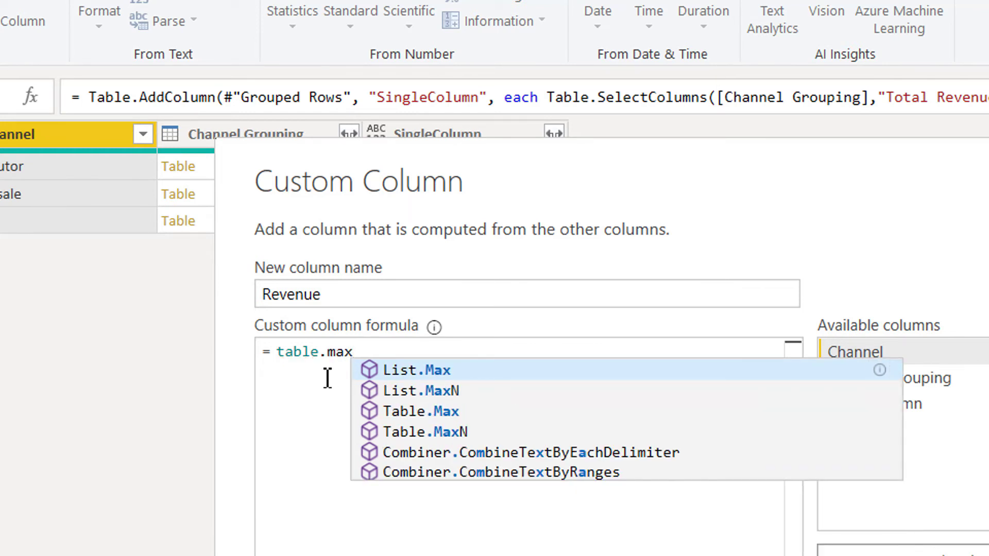
{"action": "left_click", "coordinate": [421, 411]}
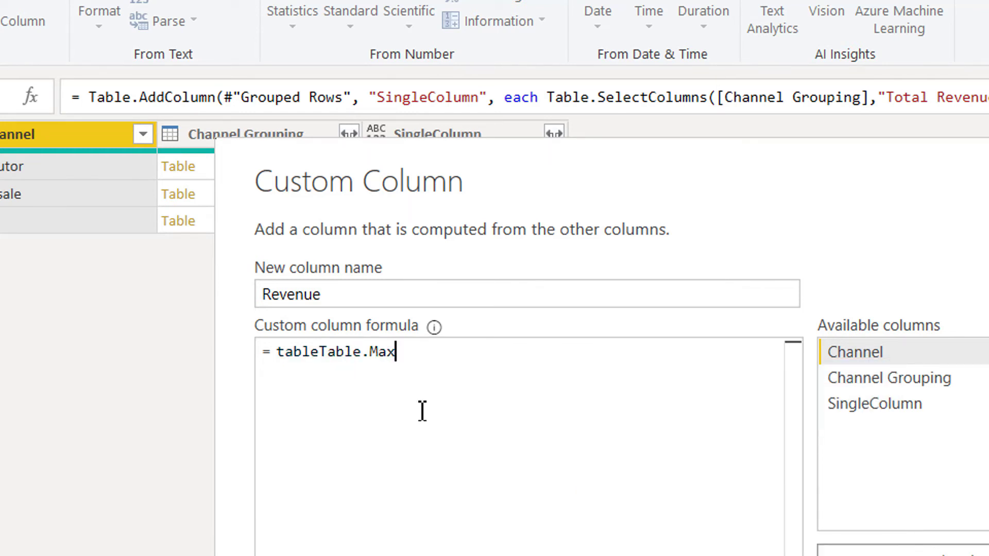
{"action": "key", "text": "BackSpace"}
{"action": "key", "text": "BackSpace"}
{"action": "key", "text": "BackSpace"}
{"action": "key", "text": "BackSpace"}
{"action": "key", "text": "BackSpace"}
{"action": "key", "text": "Right"}
{"action": "key", "text": "Right"}
{"action": "key", "text": "Right"}
{"action": "key", "text": "Right"}
{"action": "key", "text": "Right"}
{"action": "key", "text": "Right"}
{"action": "key", "text": "Right"}
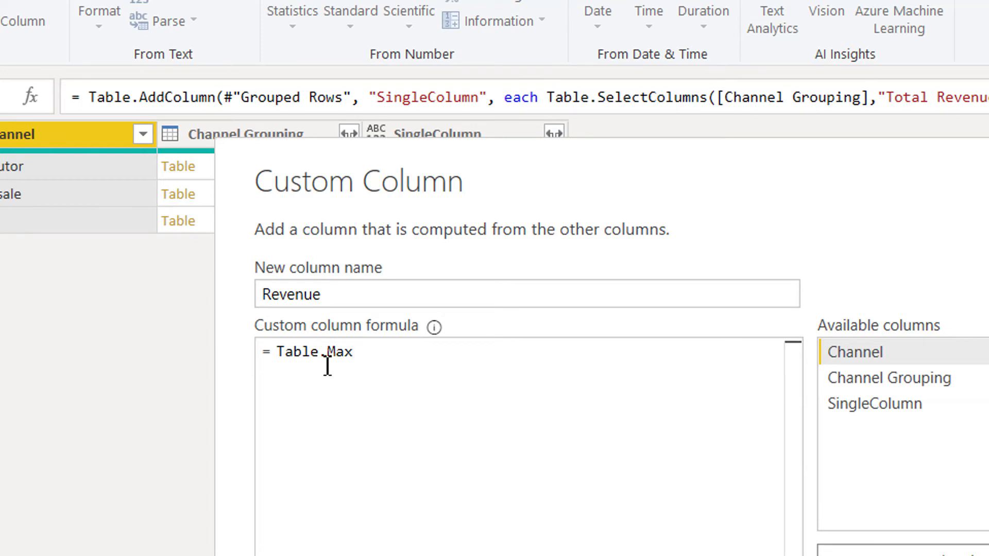
Complete the Table.Max formula with [SingleColumn] and "Total Revenue" as arguments, and add the Revenue column.
{"action": "type", "text": "("}
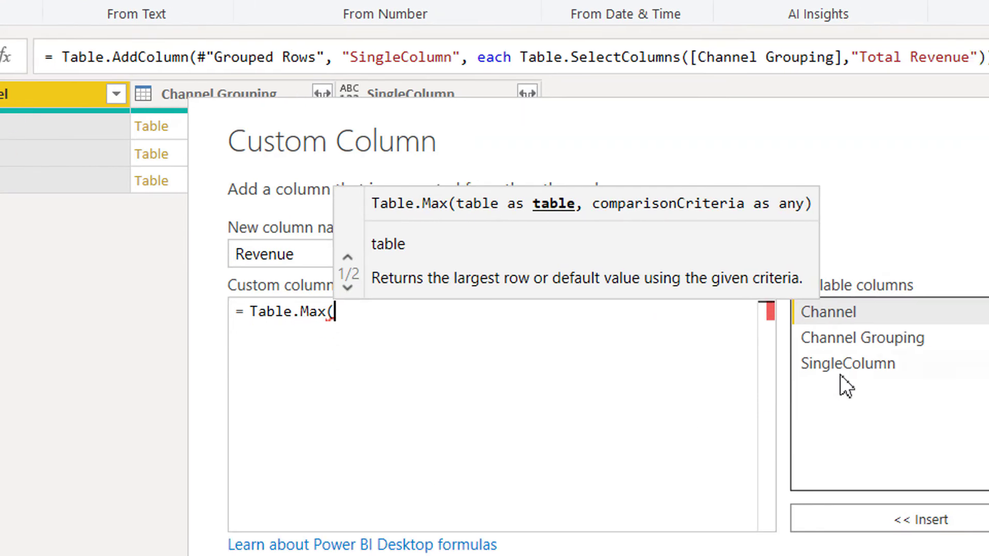
{"action": "double_click", "coordinate": [867, 411]}
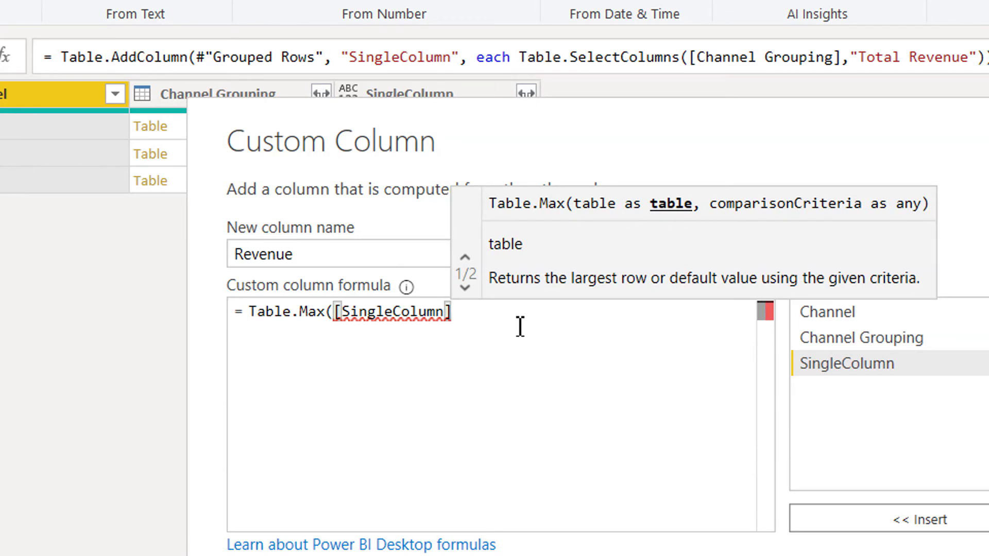
{"action": "type", "text": ","}
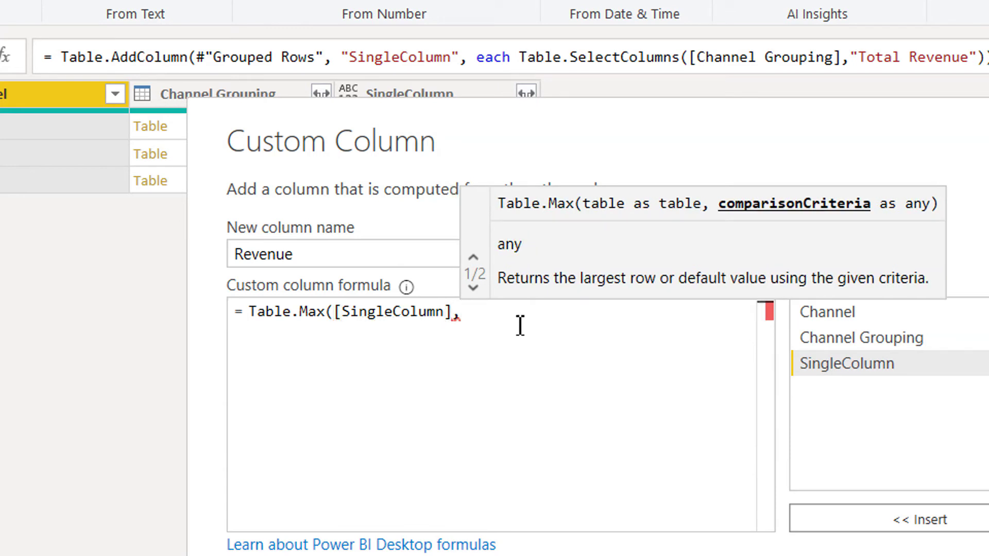
{"action": "type", "text": "\"\"Total Revenue"}
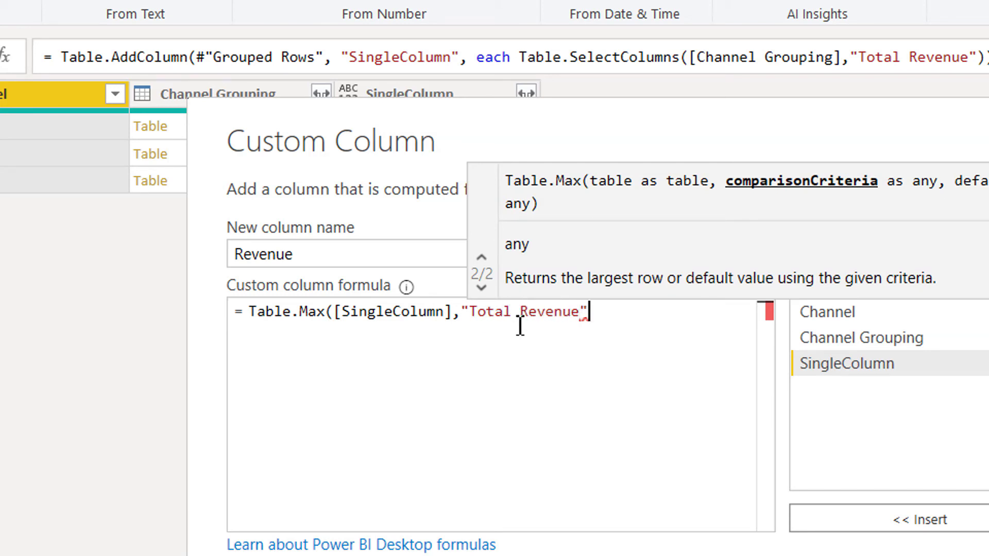
{"action": "type", "text": ")"}
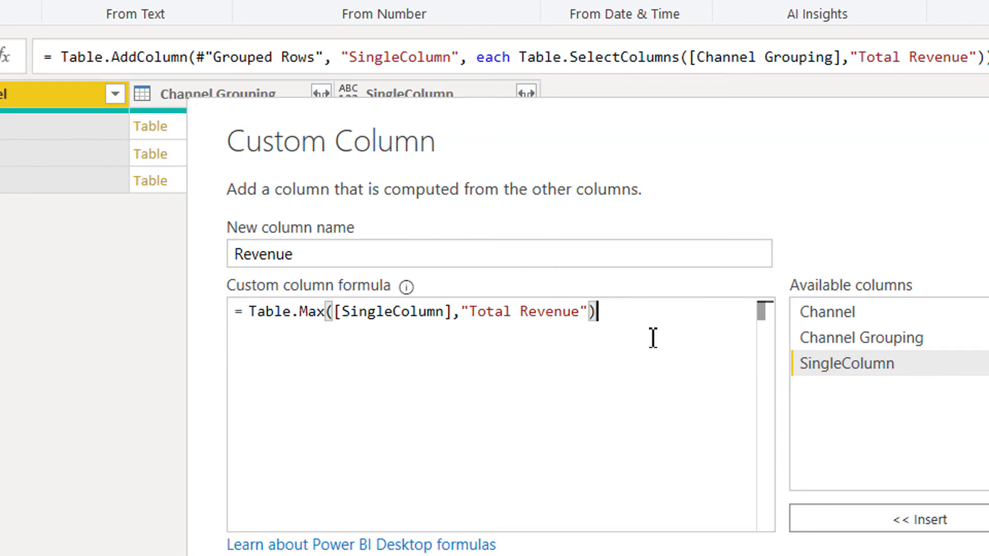
{"action": "left_click", "coordinate": [839, 473]}
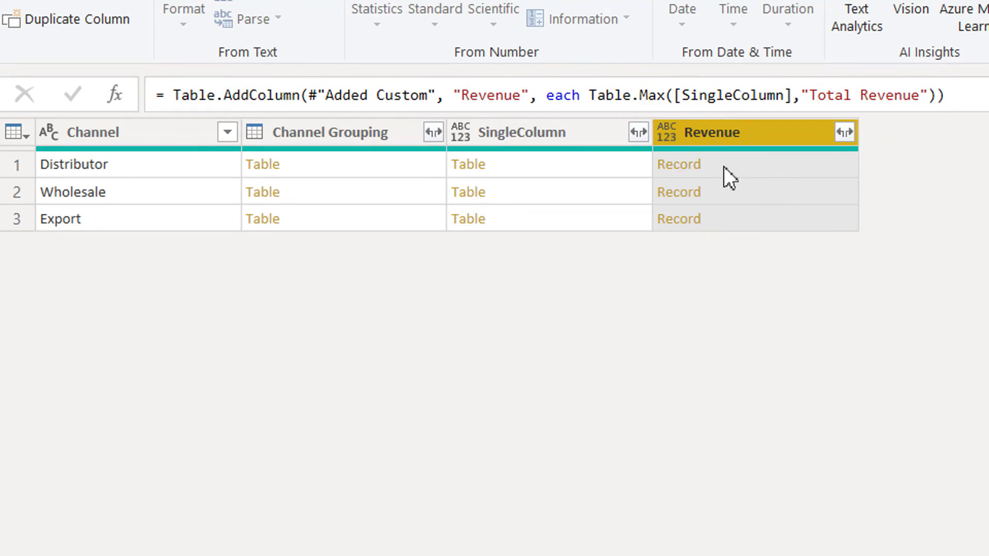
Preview the Distributor row's Revenue record, and delete the applied steps that added the Revenue and SingleColumn columns.
{"action": "left_click", "coordinate": [724, 165]}
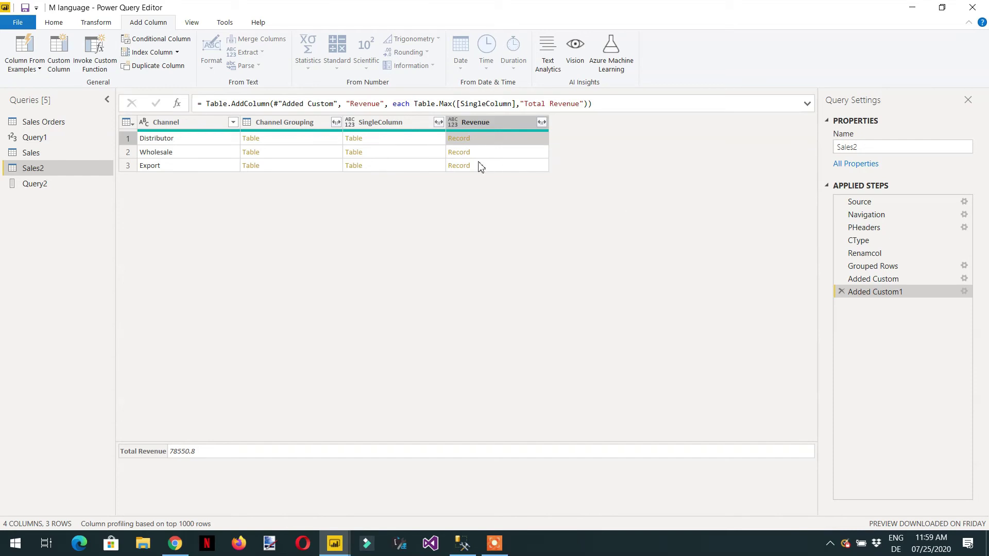
{"action": "left_click", "coordinate": [841, 292]}
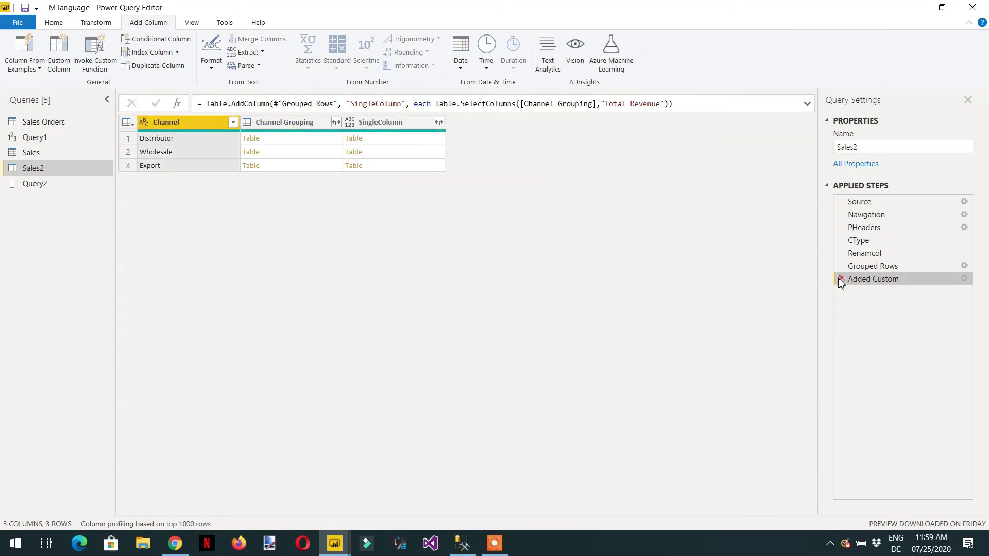
{"action": "left_click", "coordinate": [840, 279]}
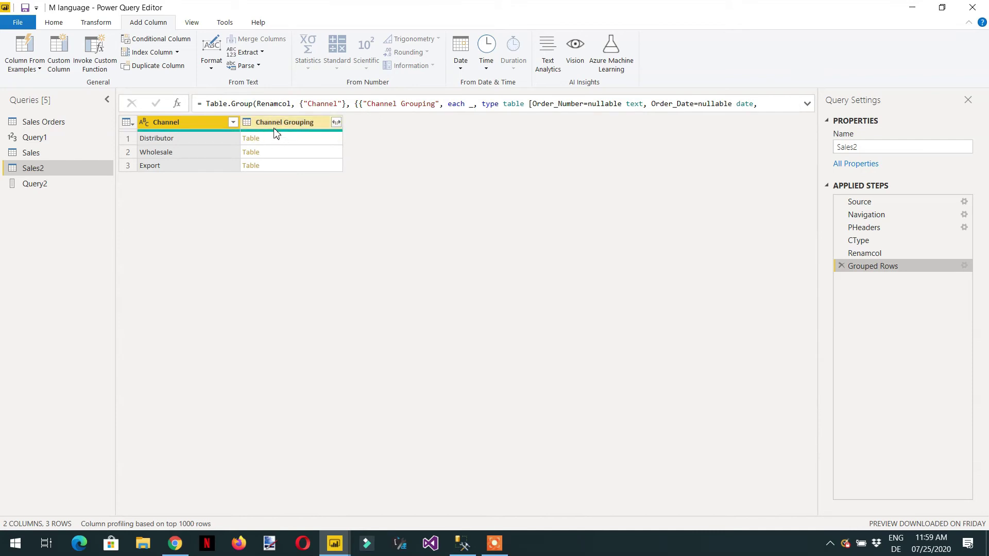
Preview the Distributor row's nested Channel Grouping table, and start a new custom column named SingleColum.
{"action": "left_click", "coordinate": [298, 144]}
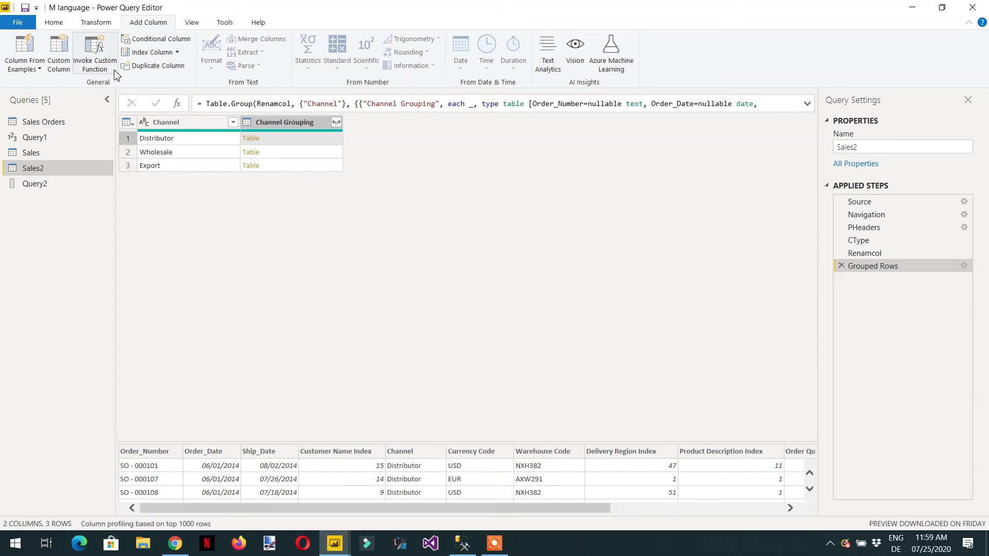
{"action": "left_click", "coordinate": [60, 66]}
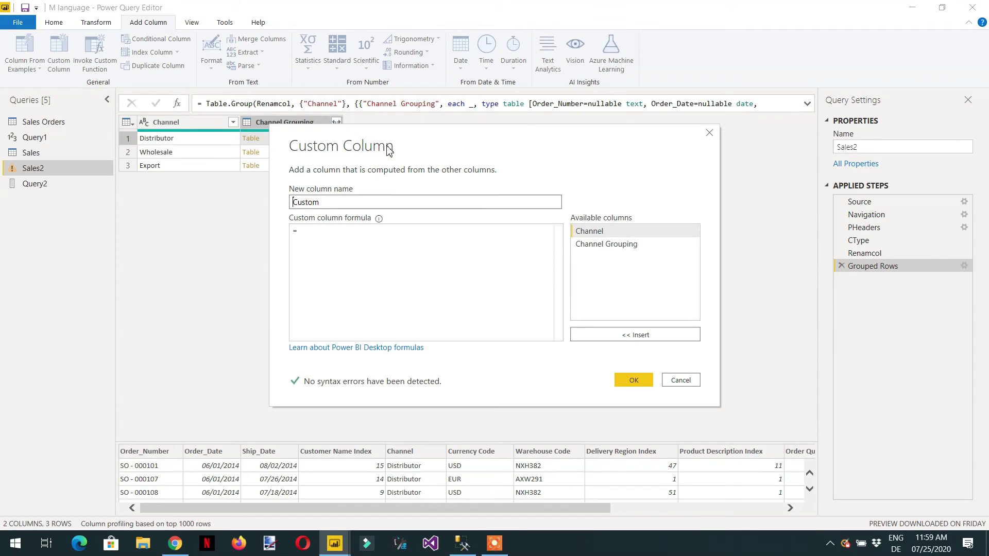
{"action": "type", "text": "SingleCol"}
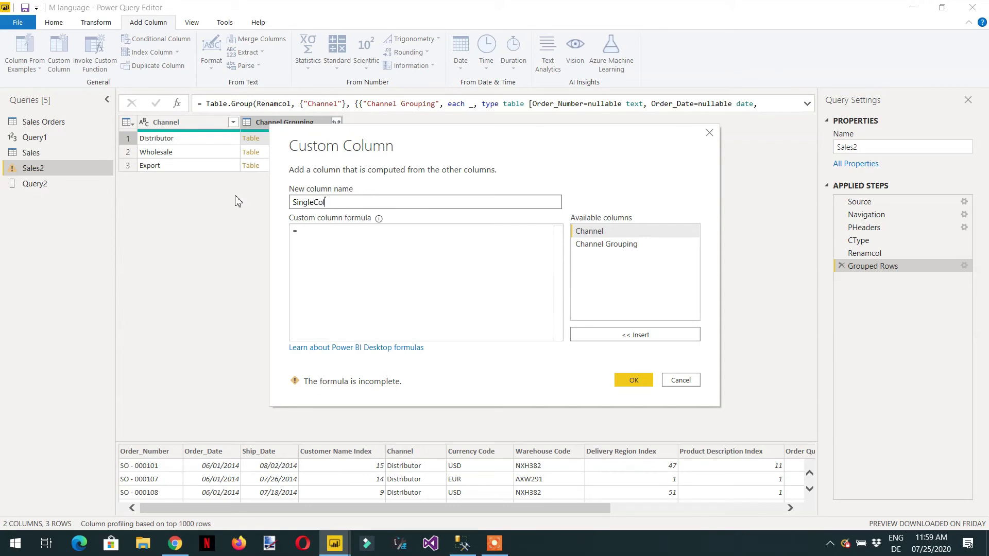
{"action": "key", "text": "Tab"}
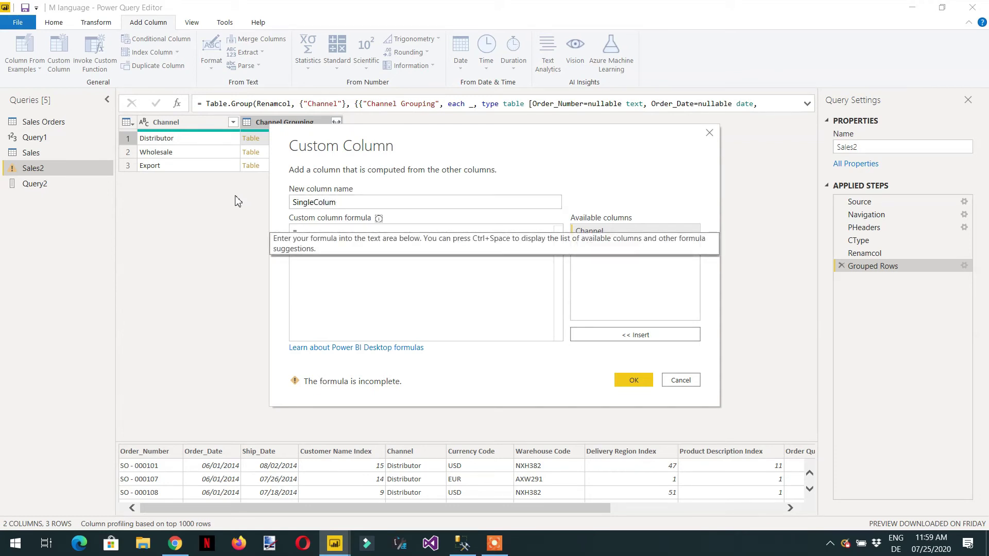
{"action": "left_click", "coordinate": [353, 264]}
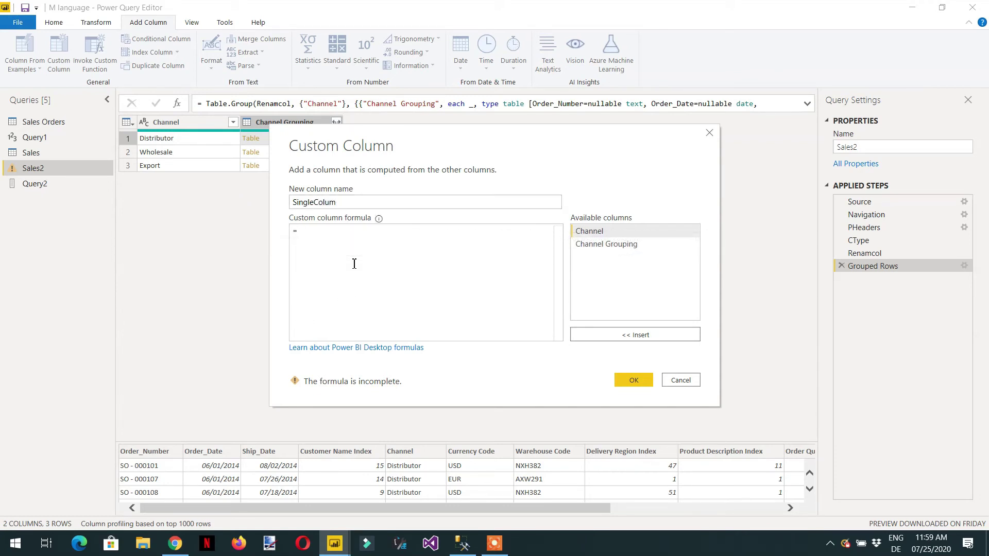
{"action": "type", "text": "List"}
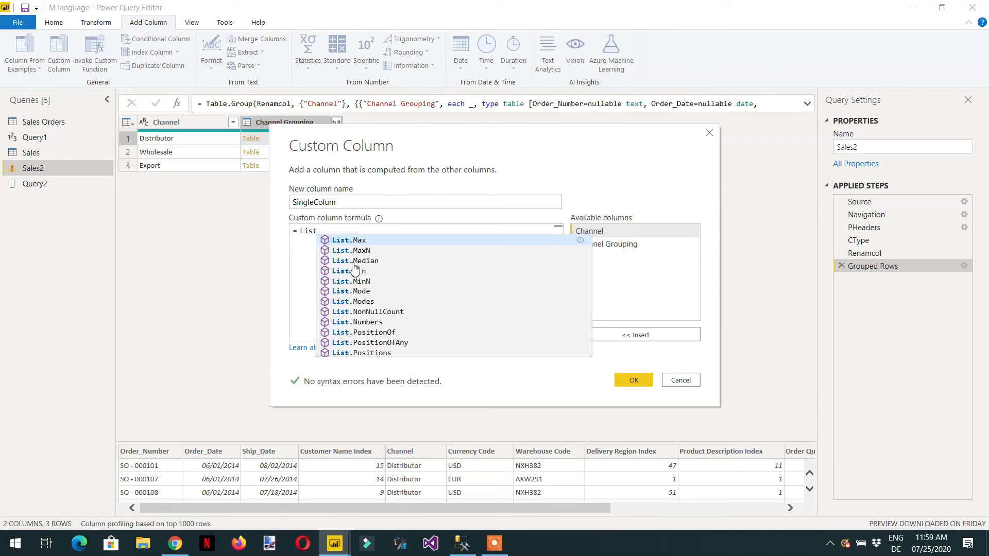
{"action": "key", "text": "BackSpace"}
{"action": "key", "text": "BackSpace"}
{"action": "key", "text": "BackSpace"}
{"action": "key", "text": "BackSpace"}
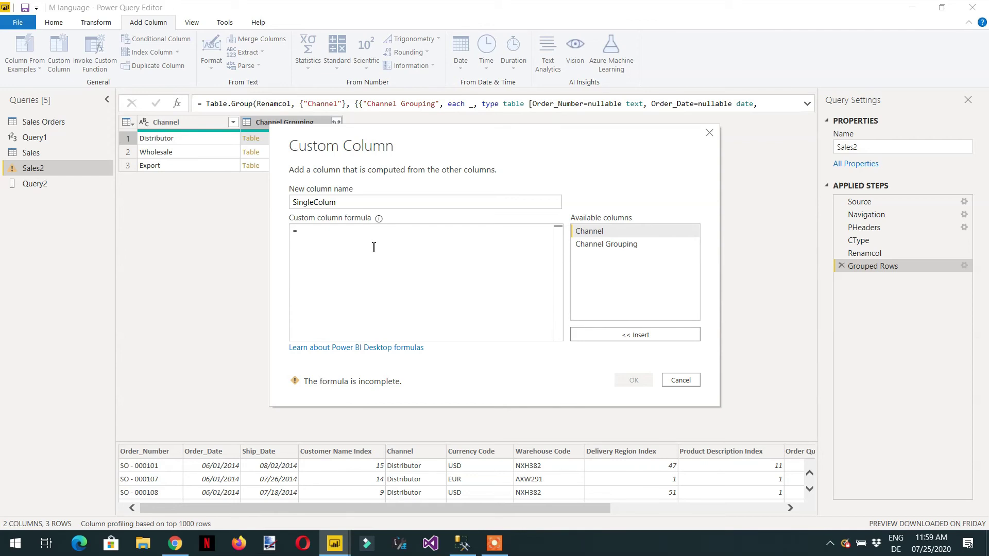
Enter the formula [Channel Grouping][Total Revenue] to extract that column from each nested table, and add the SingleColum column.
{"action": "double_click", "coordinate": [602, 246]}
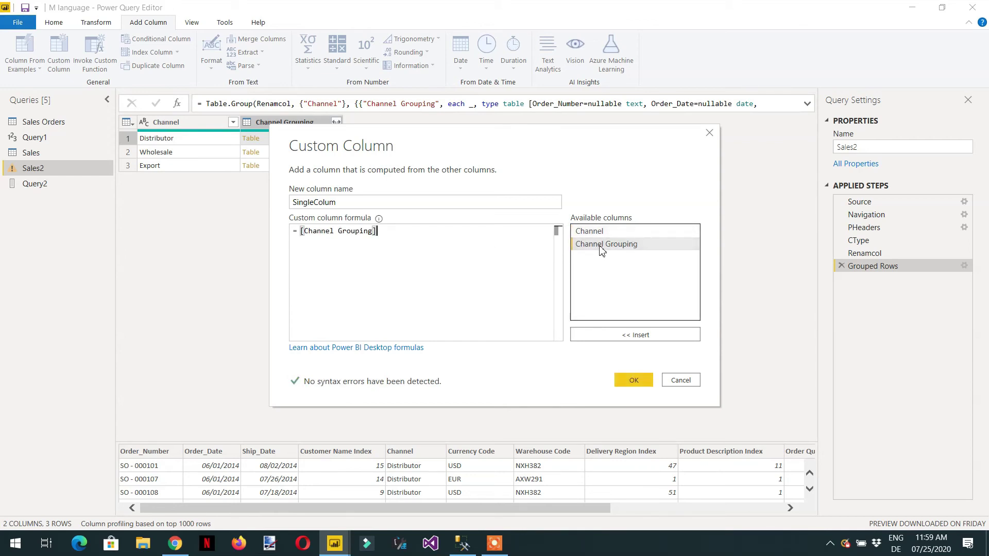
{"action": "key", "text": "shift+Home"}
{"action": "left_click", "coordinate": [386, 235]}
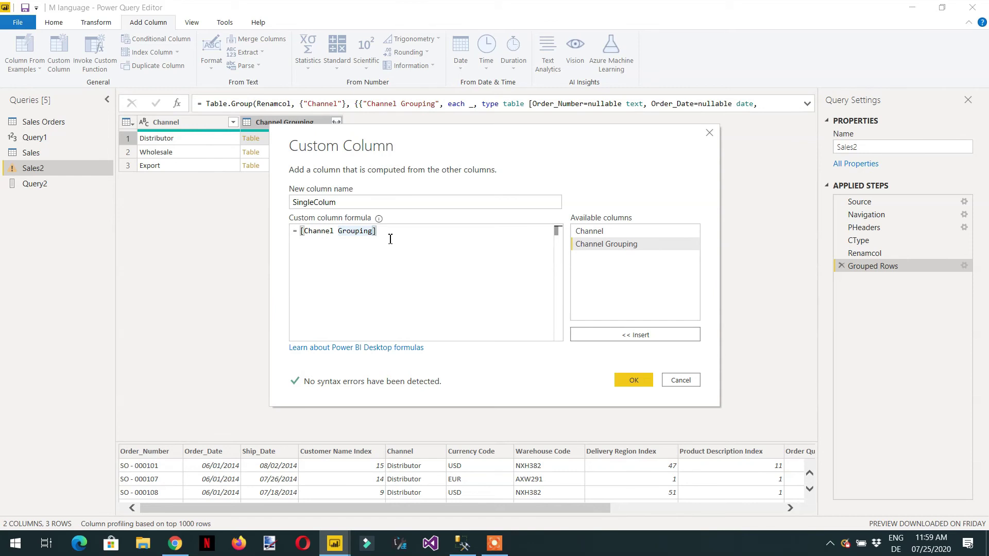
{"action": "type", "text": "["}
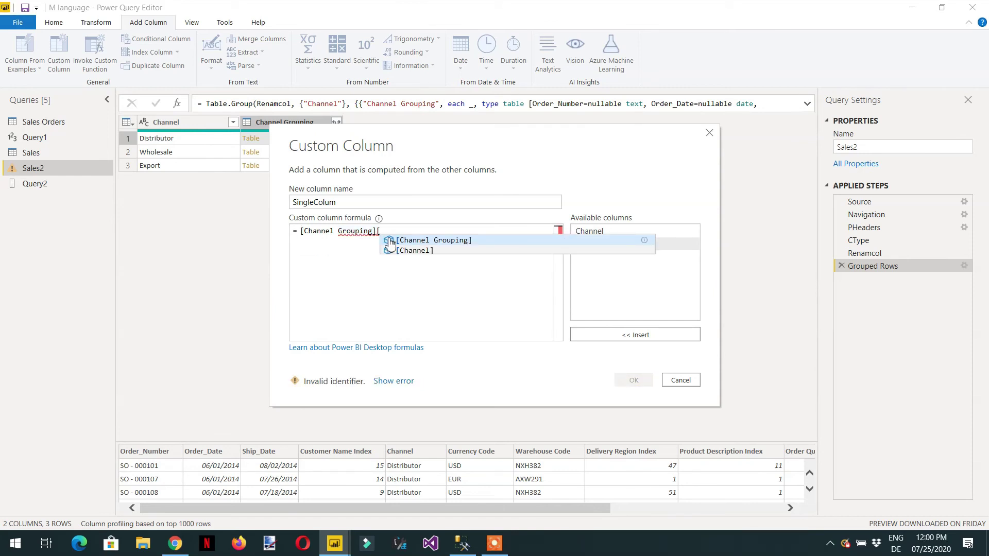
{"action": "type", "text": "\""}
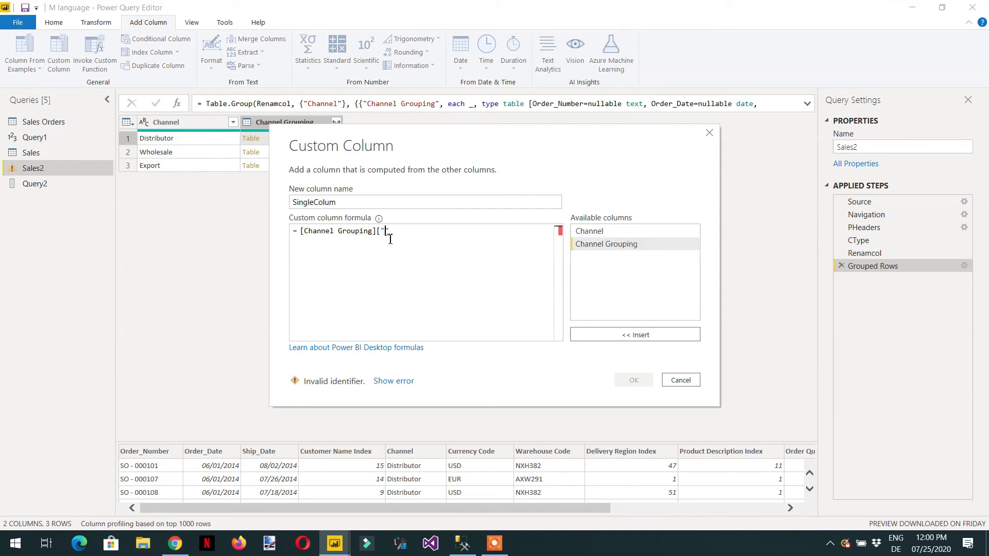
{"action": "key", "text": "BackSpace"}
{"action": "type", "text": "Total Revenue"}
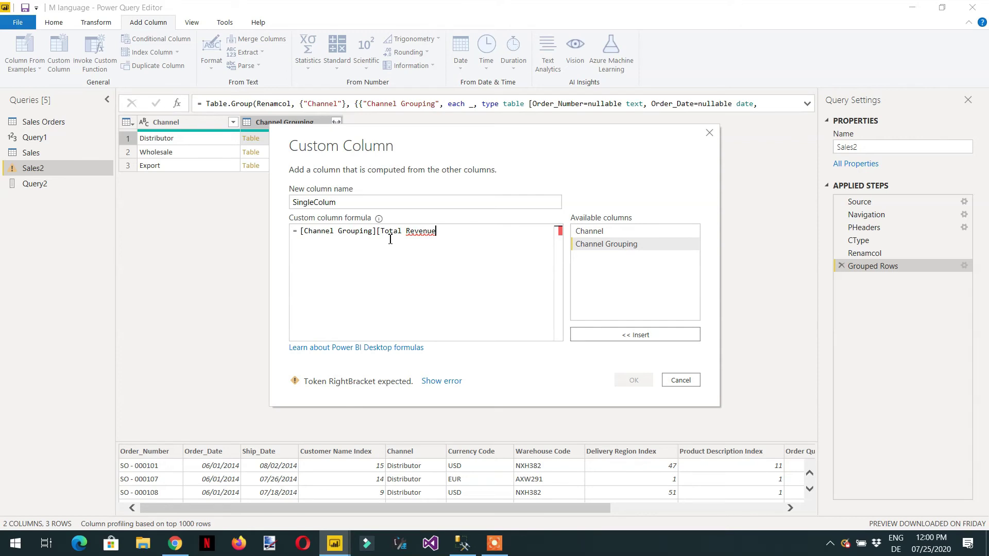
{"action": "type", "text": "]"}
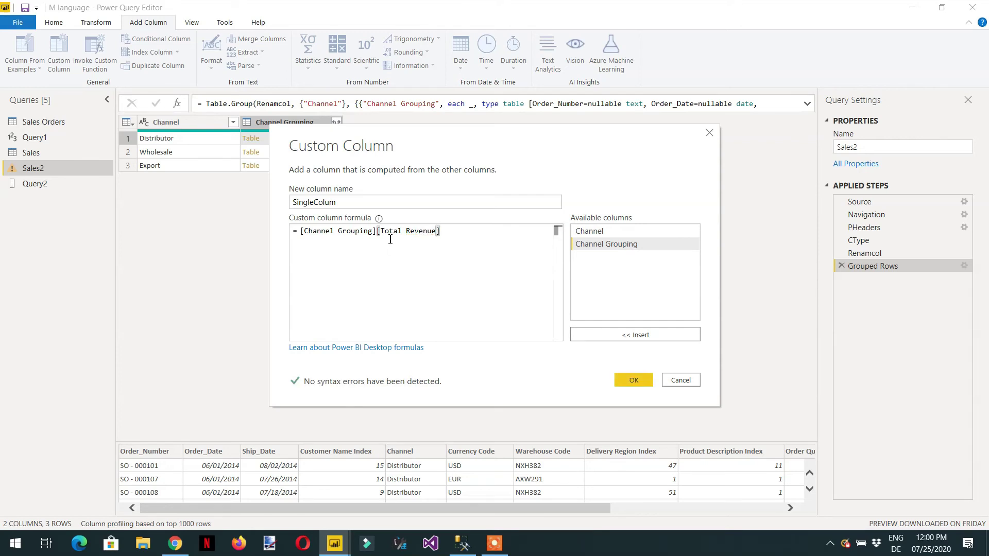
{"action": "left_click", "coordinate": [634, 381]}
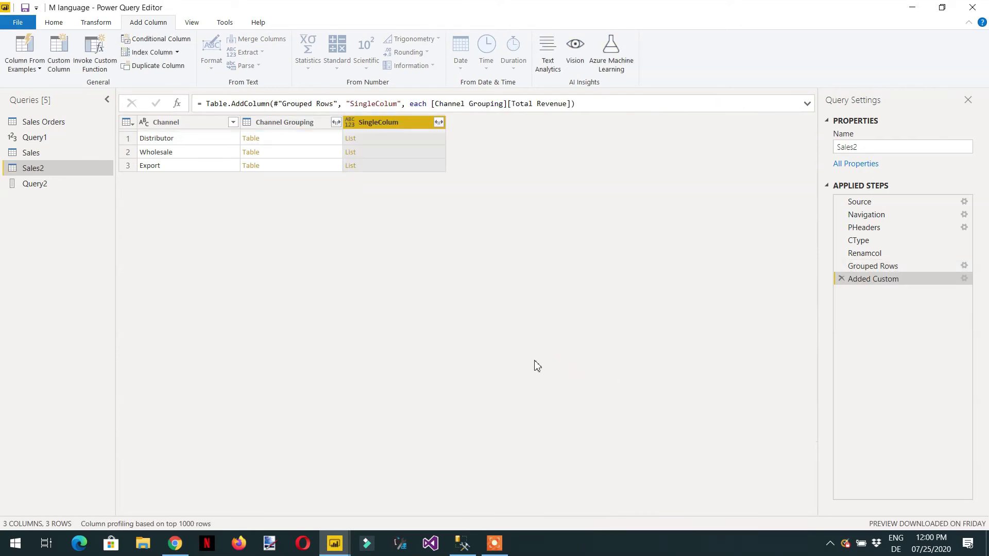
Preview the SingleColum lists of the Distributor, Wholesale and Export rows.
{"action": "left_click", "coordinate": [382, 138]}
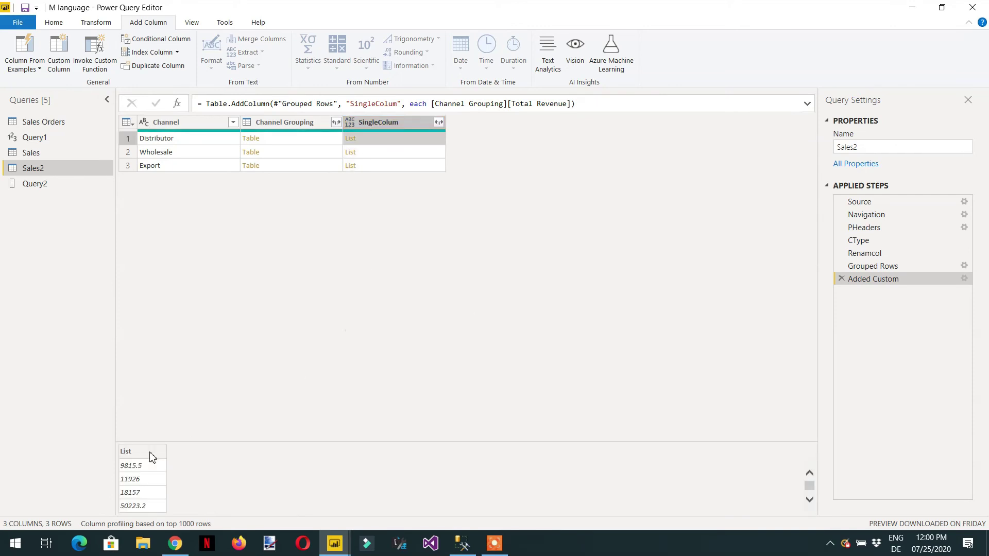
{"action": "scroll", "coordinate": [153, 473], "scroll_direction": "down", "scroll_amount": 5}
{"action": "scroll", "coordinate": [153, 472], "scroll_direction": "down", "scroll_amount": 1}
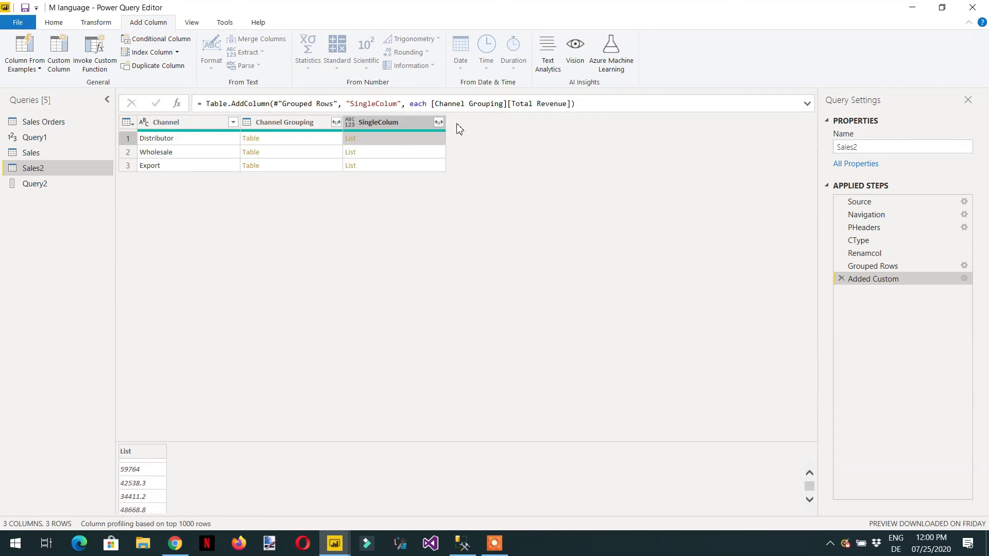
{"action": "left_click", "coordinate": [395, 156]}
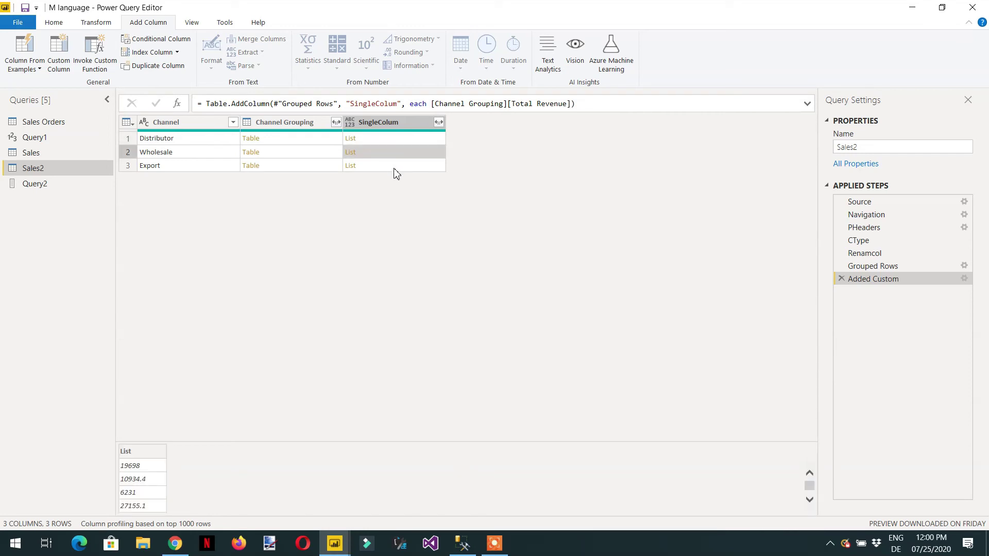
{"action": "left_click", "coordinate": [397, 168]}
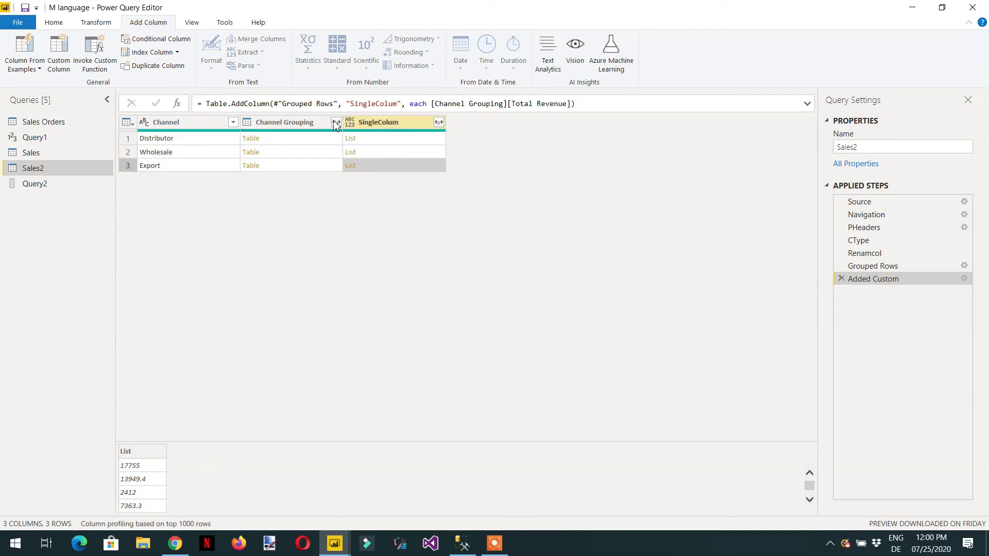
Start a new custom column named Sum of Revenue.
{"action": "left_click", "coordinate": [58, 56]}
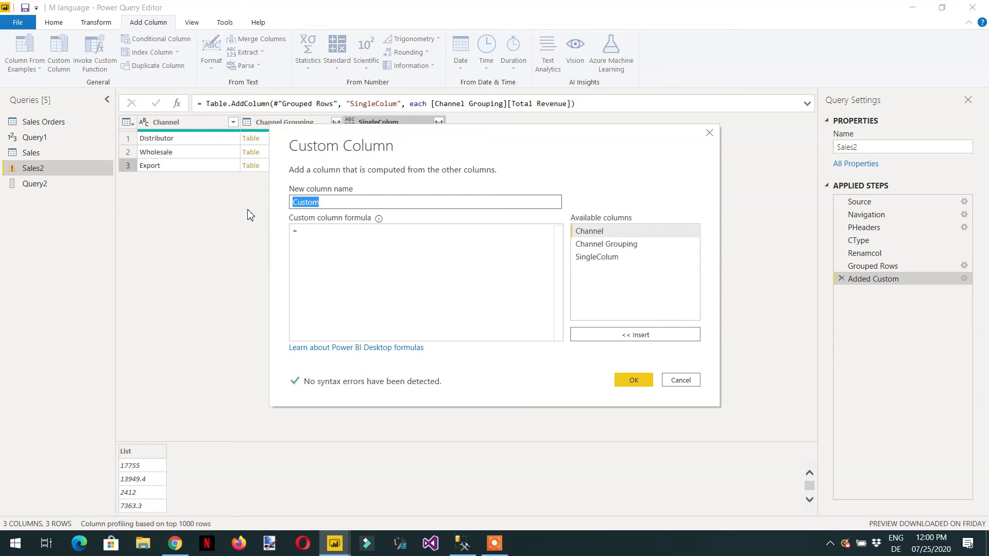
{"action": "type", "text": "S"}
{"action": "key", "text": "BackSpace"}
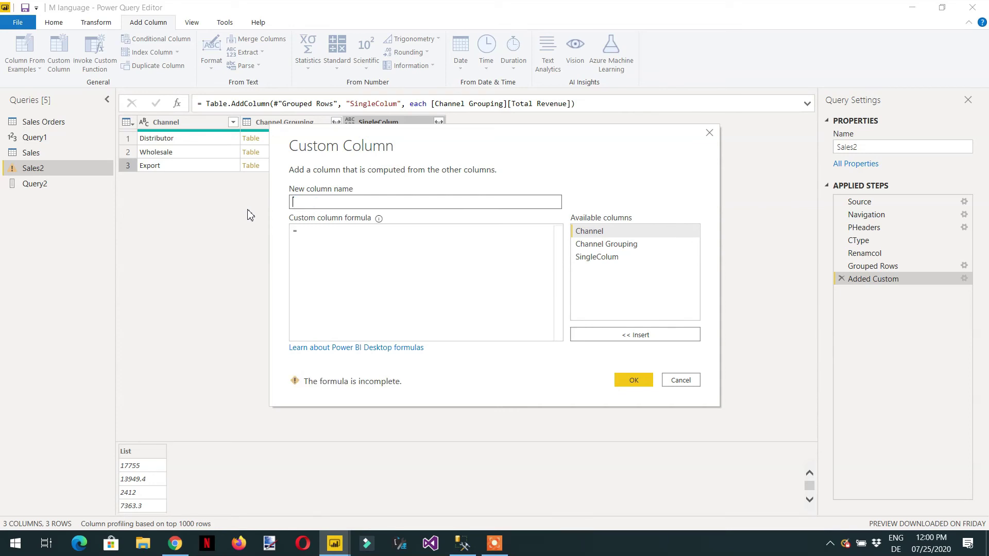
{"action": "type", "text": "Sum of Revenue"}
Begin the custom column formula with the List.Sum function and its opening parenthesis.
{"action": "left_click", "coordinate": [375, 251]}
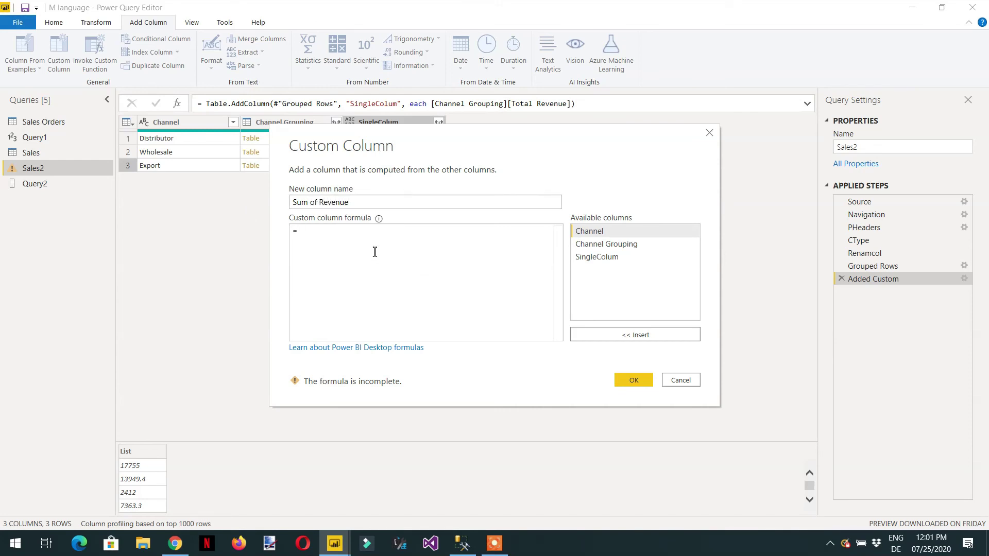
{"action": "type", "text": "l"}
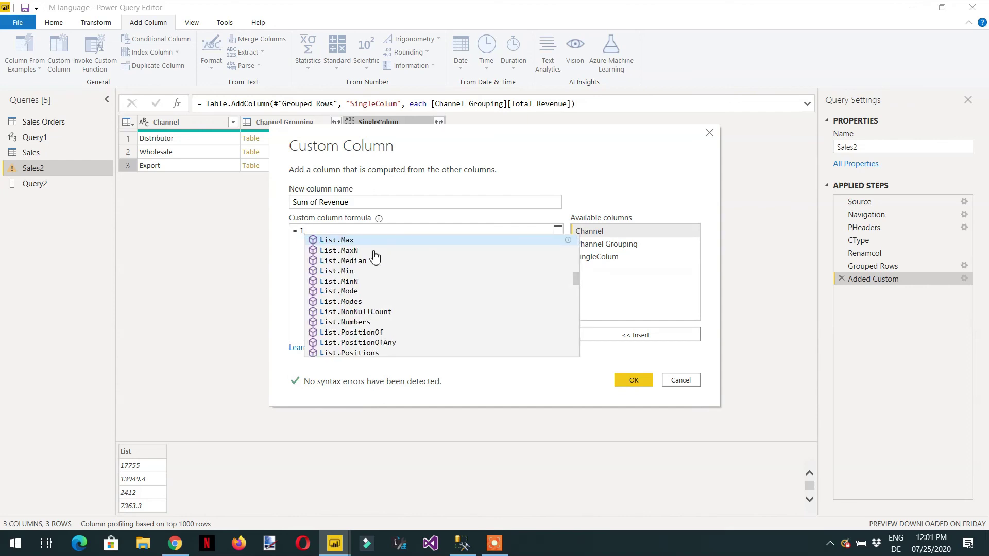
{"action": "type", "text": "ist.sum"}
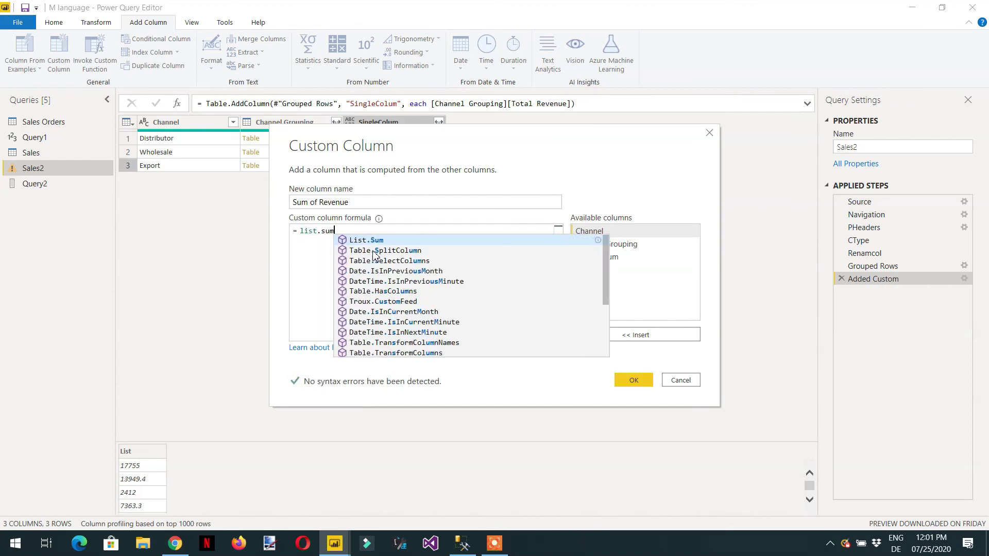
{"action": "key", "text": "Tab"}
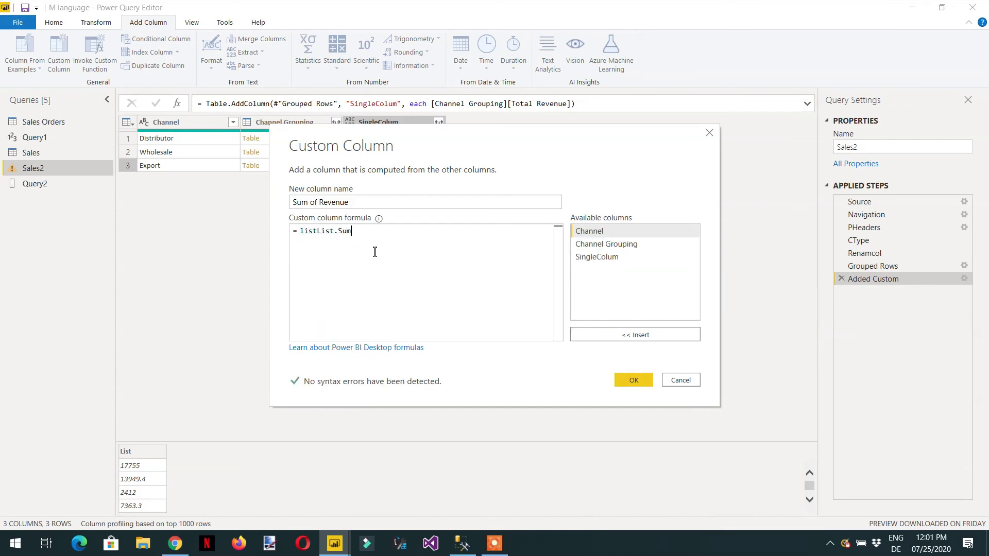
{"action": "key", "text": "Left"}
{"action": "key", "text": "Left"}
{"action": "key", "text": "Left"}
{"action": "key", "text": "Left"}
{"action": "key", "text": "Left"}
{"action": "key", "text": "Left"}
{"action": "key", "text": "Left"}
{"action": "key", "text": "BackSpace"}
{"action": "key", "text": "BackSpace"}
{"action": "key", "text": "BackSpace"}
{"action": "key", "text": "BackSpace"}
{"action": "key", "text": "BackSpace"}
{"action": "key", "text": "Right"}
{"action": "key", "text": "Right"}
{"action": "key", "text": "Right"}
{"action": "key", "text": "Right"}
{"action": "key", "text": "Right"}
{"action": "key", "text": "Right"}
{"action": "type", "text": "("}
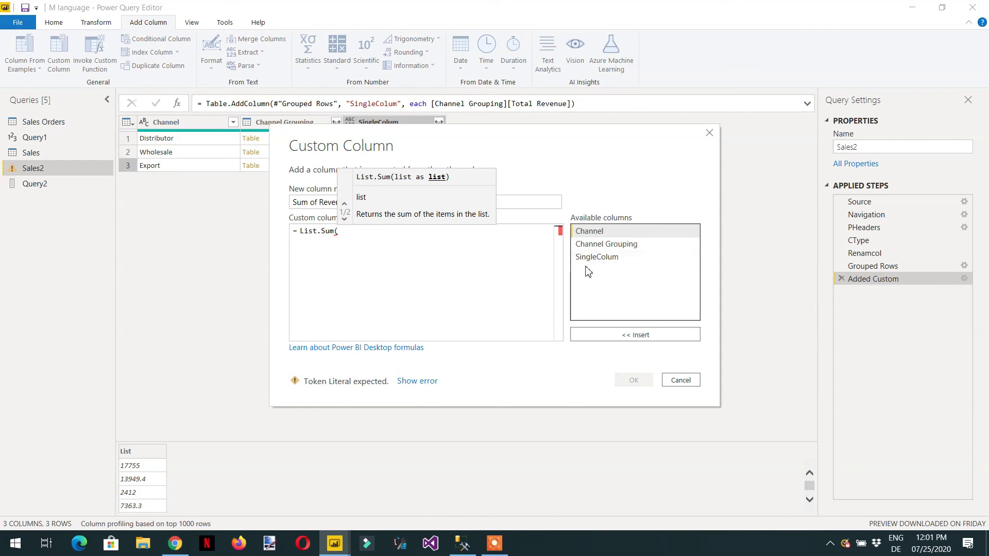
Complete the List.Sum formula with [SingleColum] as its argument, and add the Sum of Revenue column.
{"action": "double_click", "coordinate": [597, 257]}
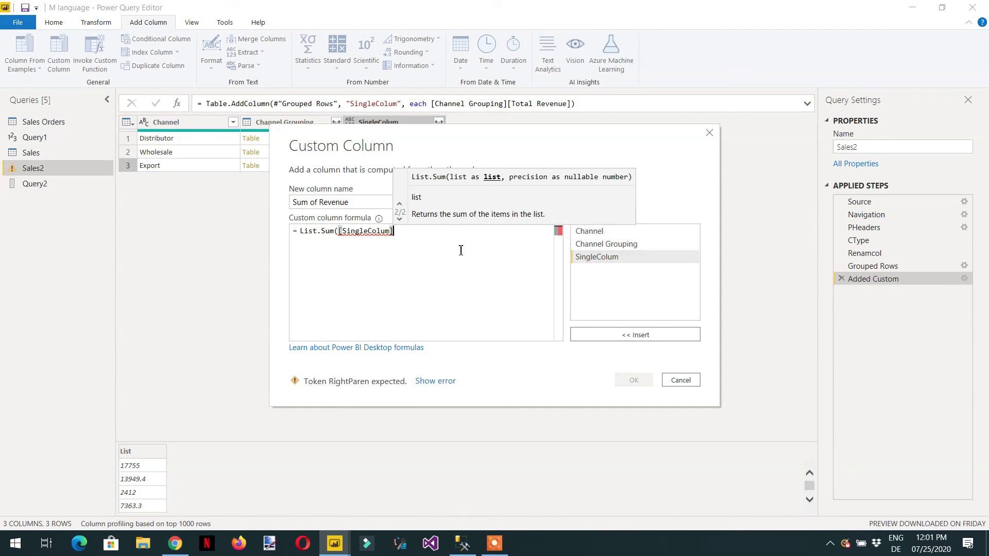
{"action": "type", "text": ")"}
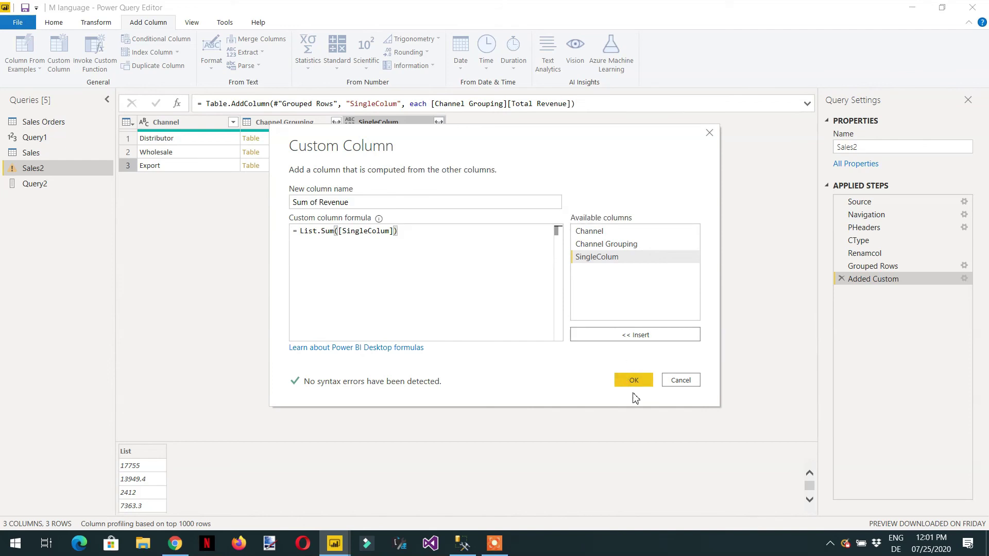
{"action": "left_click", "coordinate": [634, 382]}
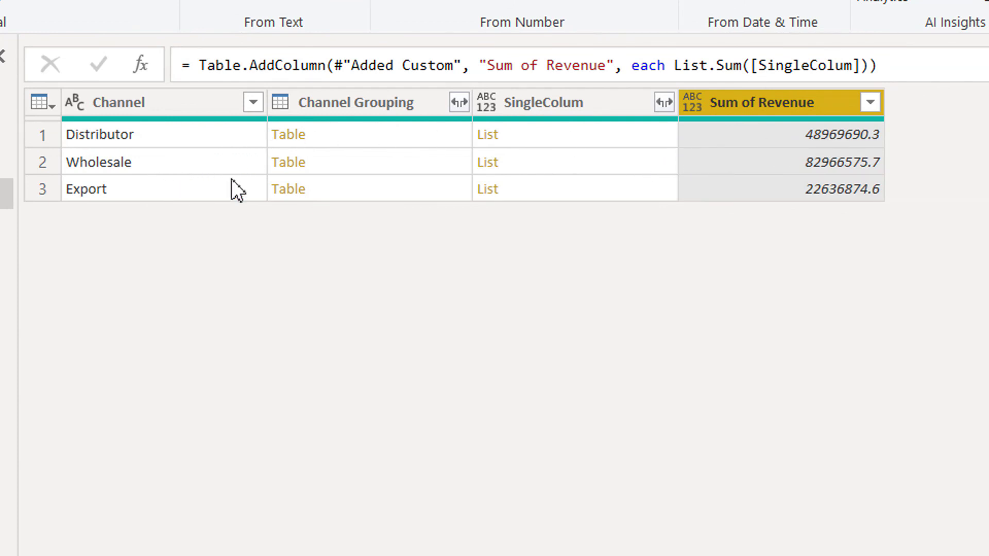
Remove the Channel Grouping and SingleColum columns from the Sales2 query.
{"action": "left_click_drag", "start_coordinate": [320, 104], "coordinate": [496, 106]}
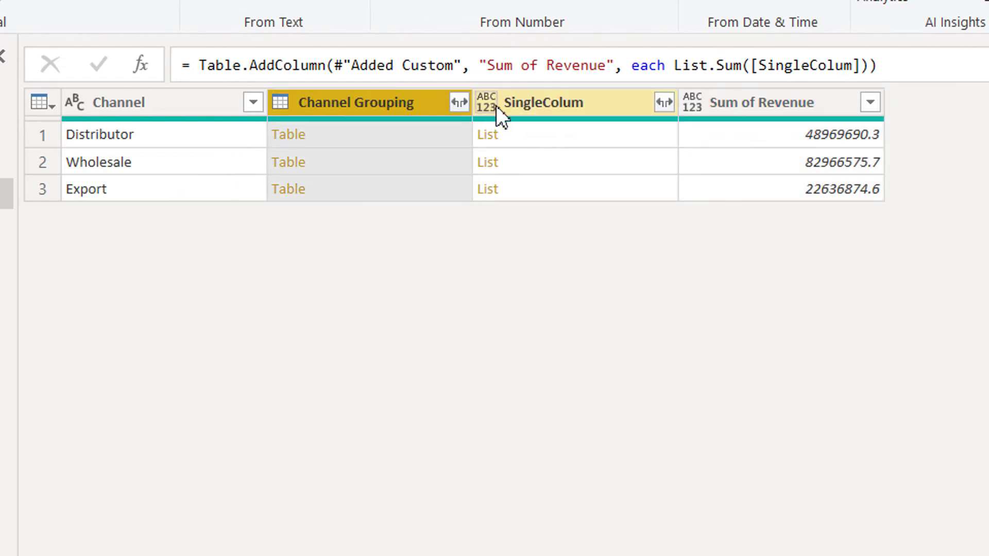
{"action": "left_click", "coordinate": [515, 101]}
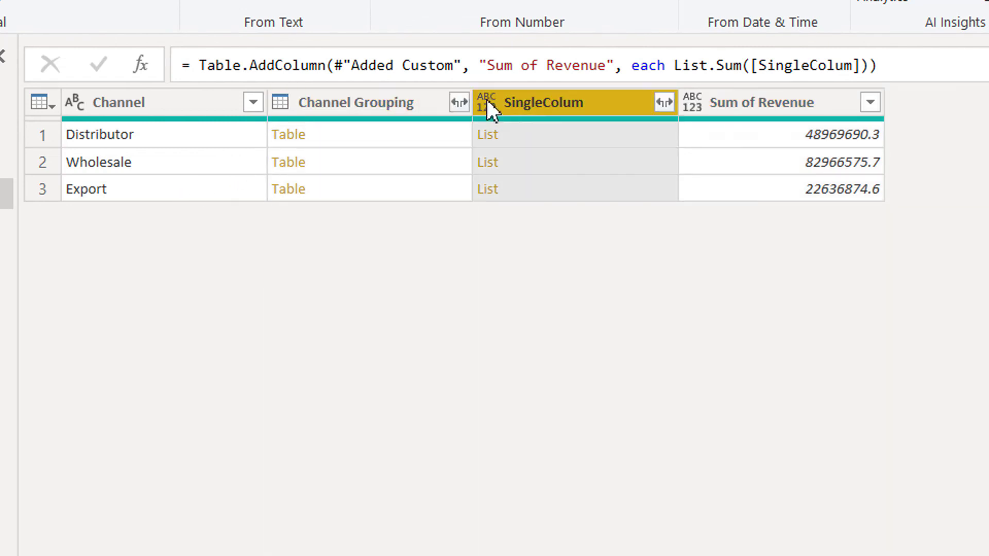
{"action": "left_click", "coordinate": [404, 102], "text": "ctrl"}
{"action": "right_click", "coordinate": [403, 102]}
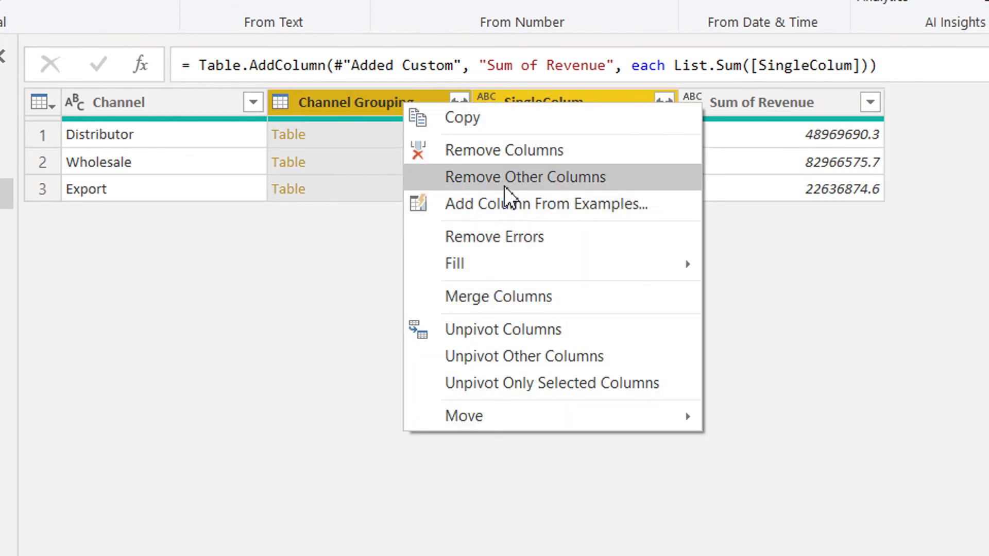
{"action": "left_click", "coordinate": [506, 156]}
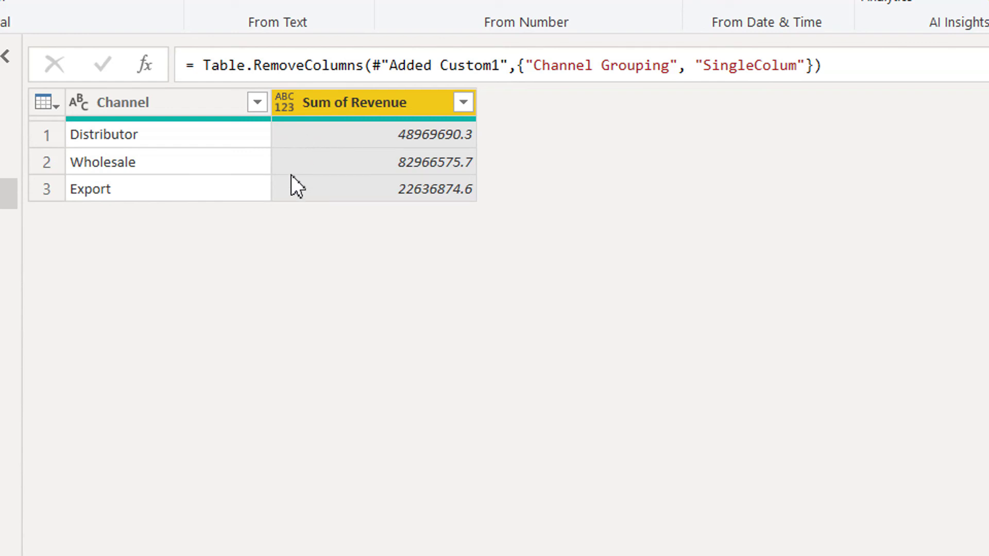
Switch to the Power Query M documentation in Chrome and filter its titles for list.min and then list.max.
{"action": "key", "text": "alt+Tab"}
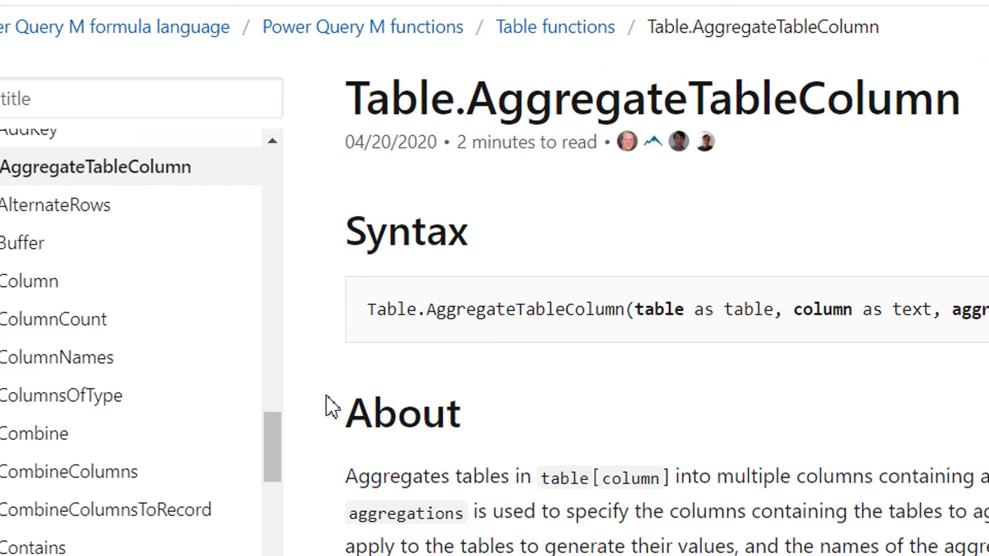
{"action": "left_click", "coordinate": [153, 100]}
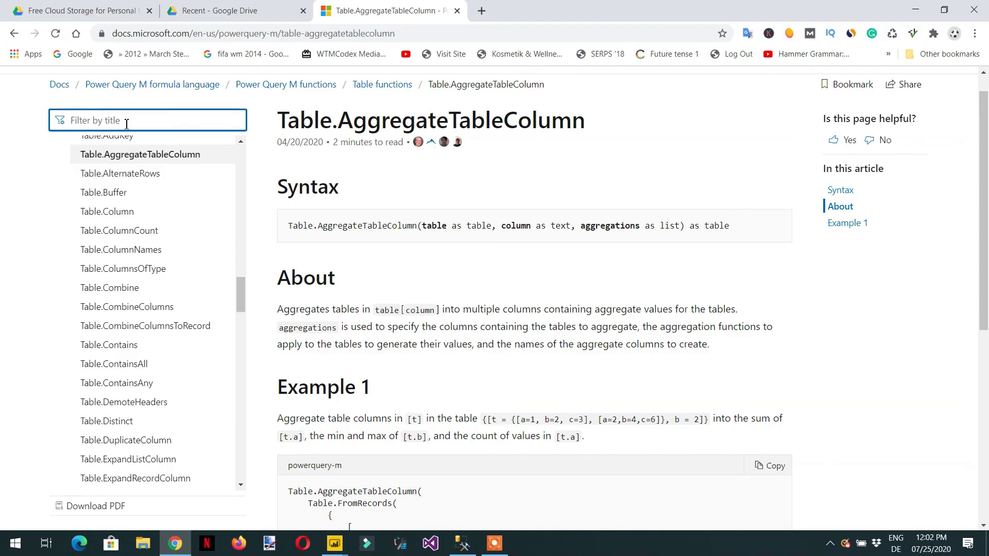
{"action": "type", "text": "list."}
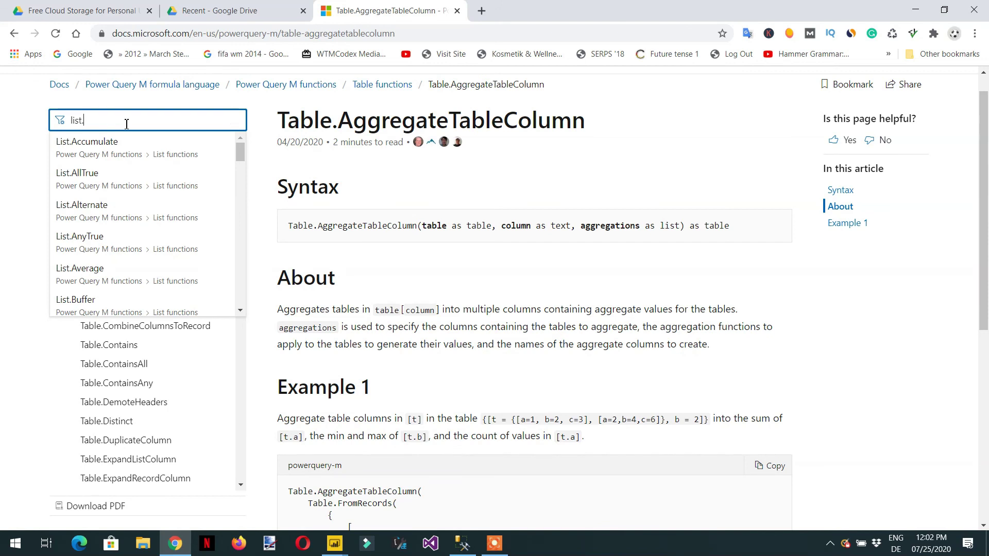
{"action": "type", "text": "min"}
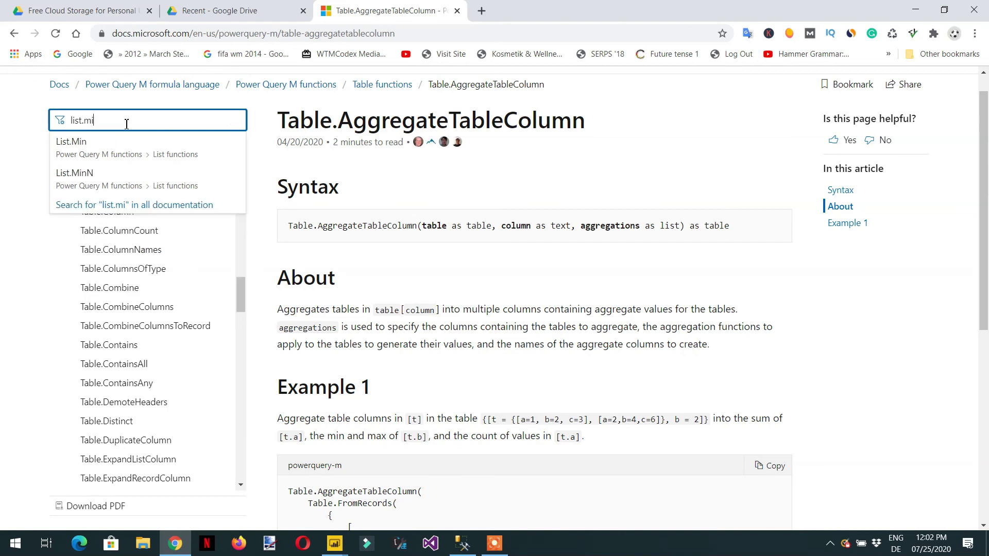
{"action": "key", "text": "BackSpace"}
{"action": "key", "text": "BackSpace"}
{"action": "key", "text": "BackSpace"}
{"action": "type", "text": "max"}
Broaden the documentation title filter to list, browse the List functions, and return to the Power Query Editor.
{"action": "key", "text": "BackSpace"}
{"action": "key", "text": "BackSpace"}
{"action": "key", "text": "BackSpace"}
{"action": "key", "text": "BackSpace"}
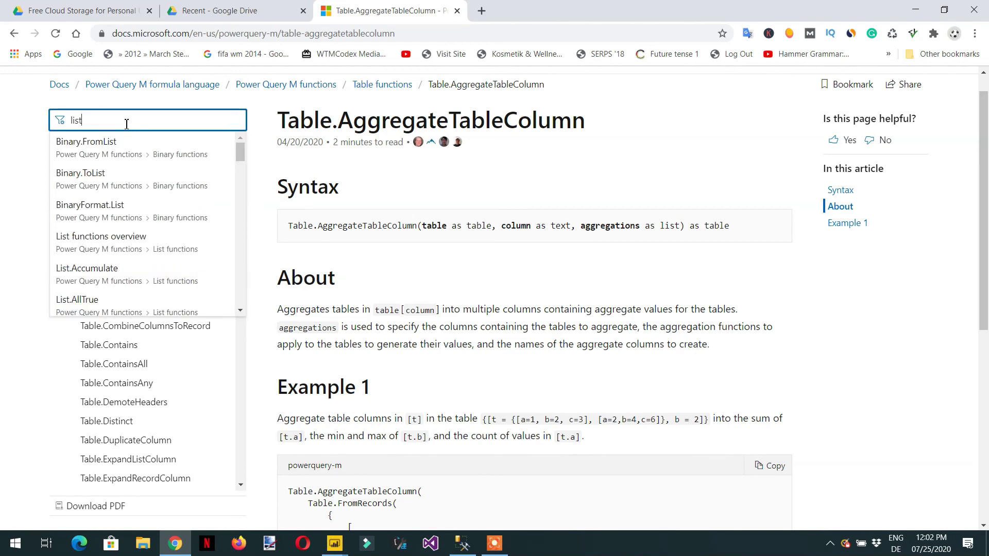
{"action": "scroll", "coordinate": [205, 283], "scroll_direction": "down", "scroll_amount": 10}
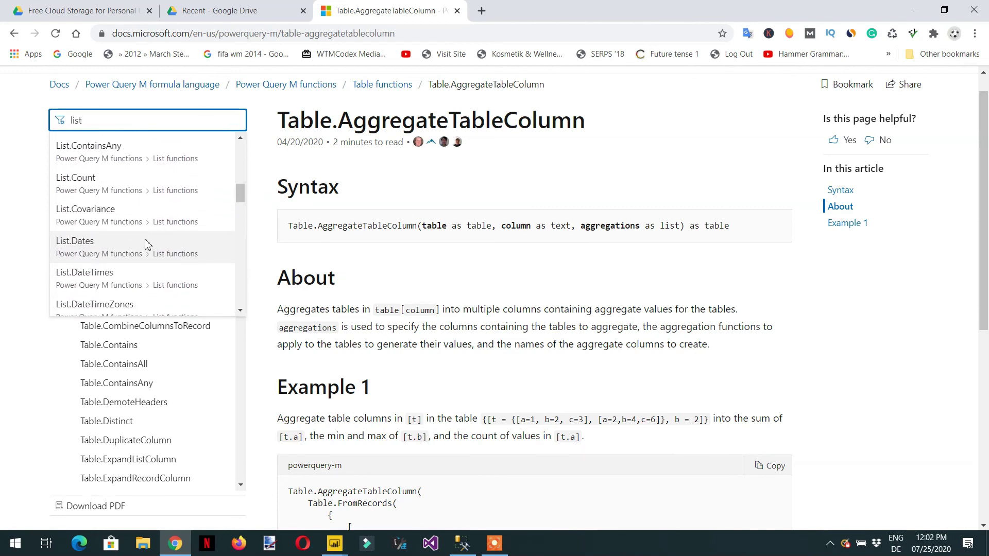
{"action": "scroll", "coordinate": [139, 250], "scroll_direction": "down", "scroll_amount": 3}
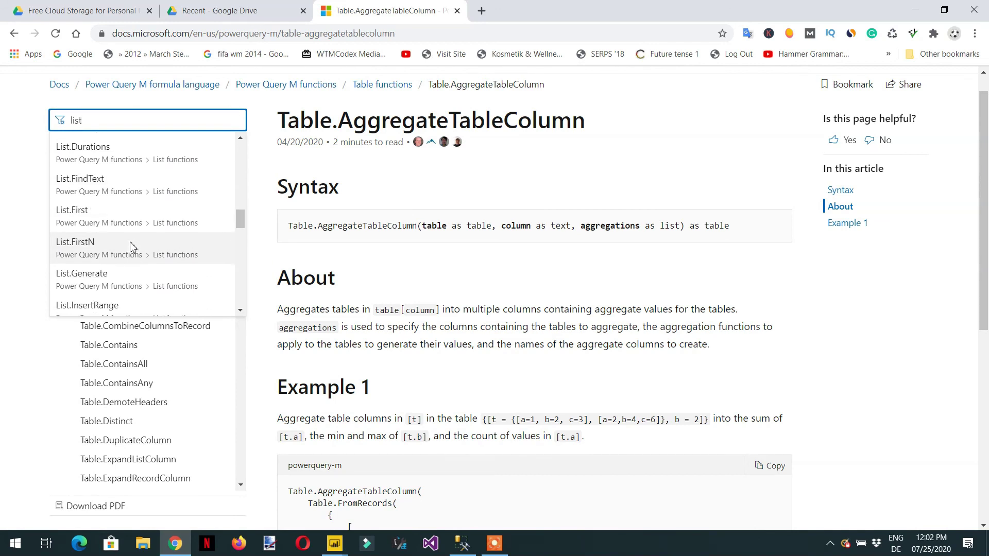
{"action": "scroll", "coordinate": [133, 247], "scroll_direction": "down", "scroll_amount": 3}
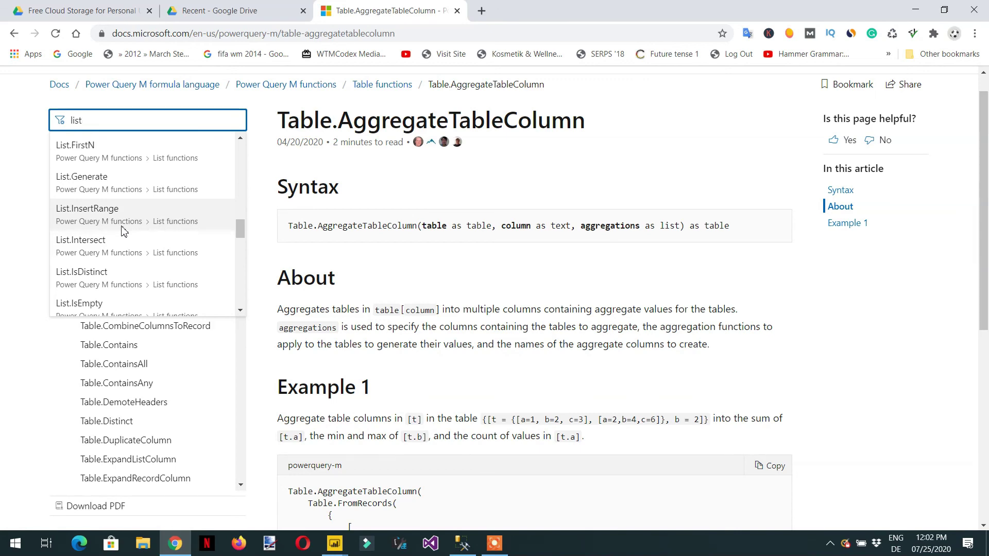
{"action": "key", "text": "alt+Tab"}
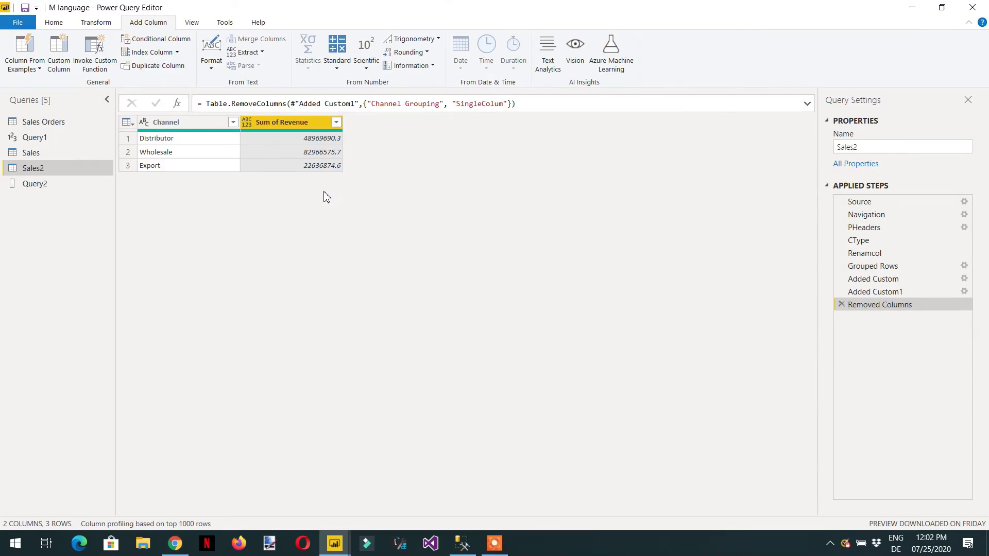
{"action": "key", "text": "alt+Tab"}
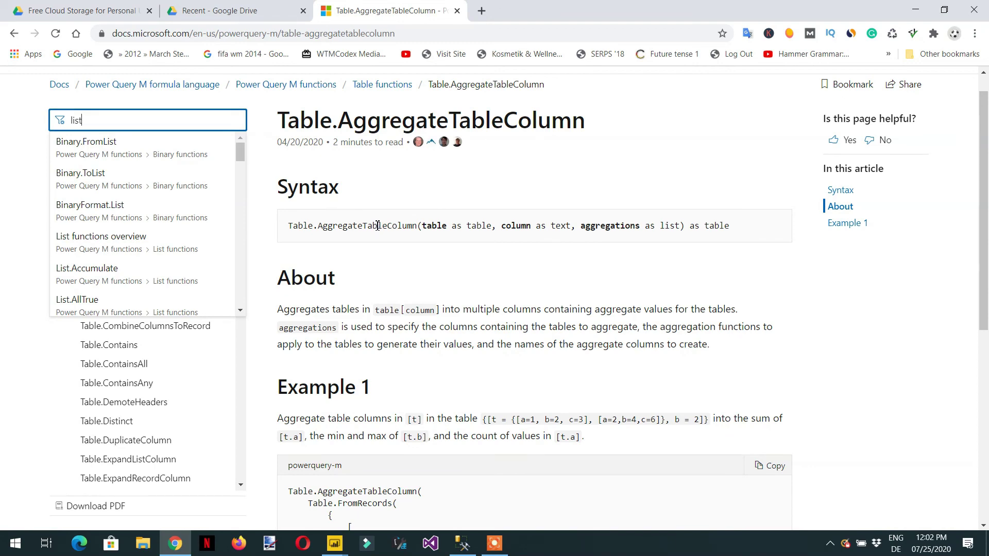
{"action": "key", "text": "alt+Tab"}
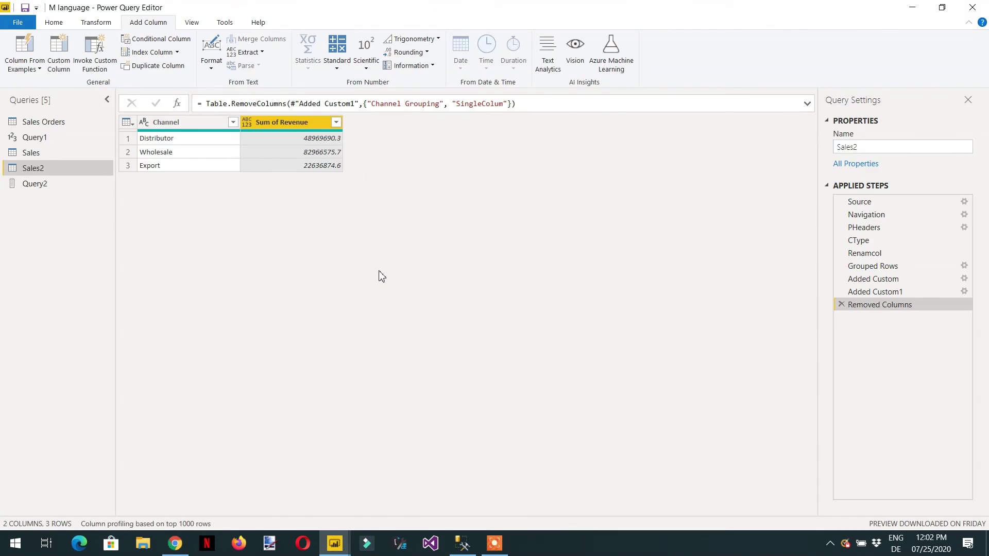